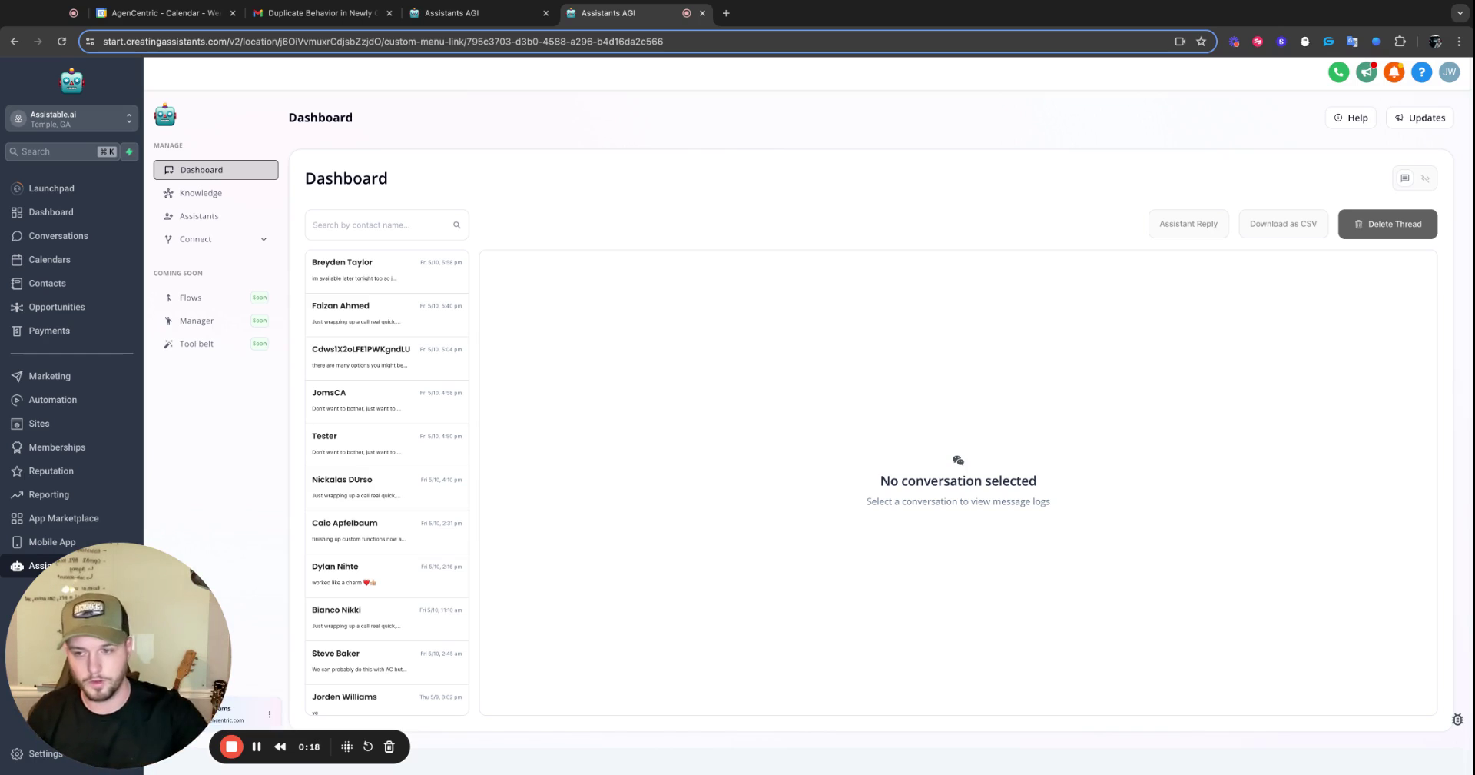
Step: Open the assistants overview and examine the assistant types offered when creating a new assistant, without creating one
left_click(234, 215)
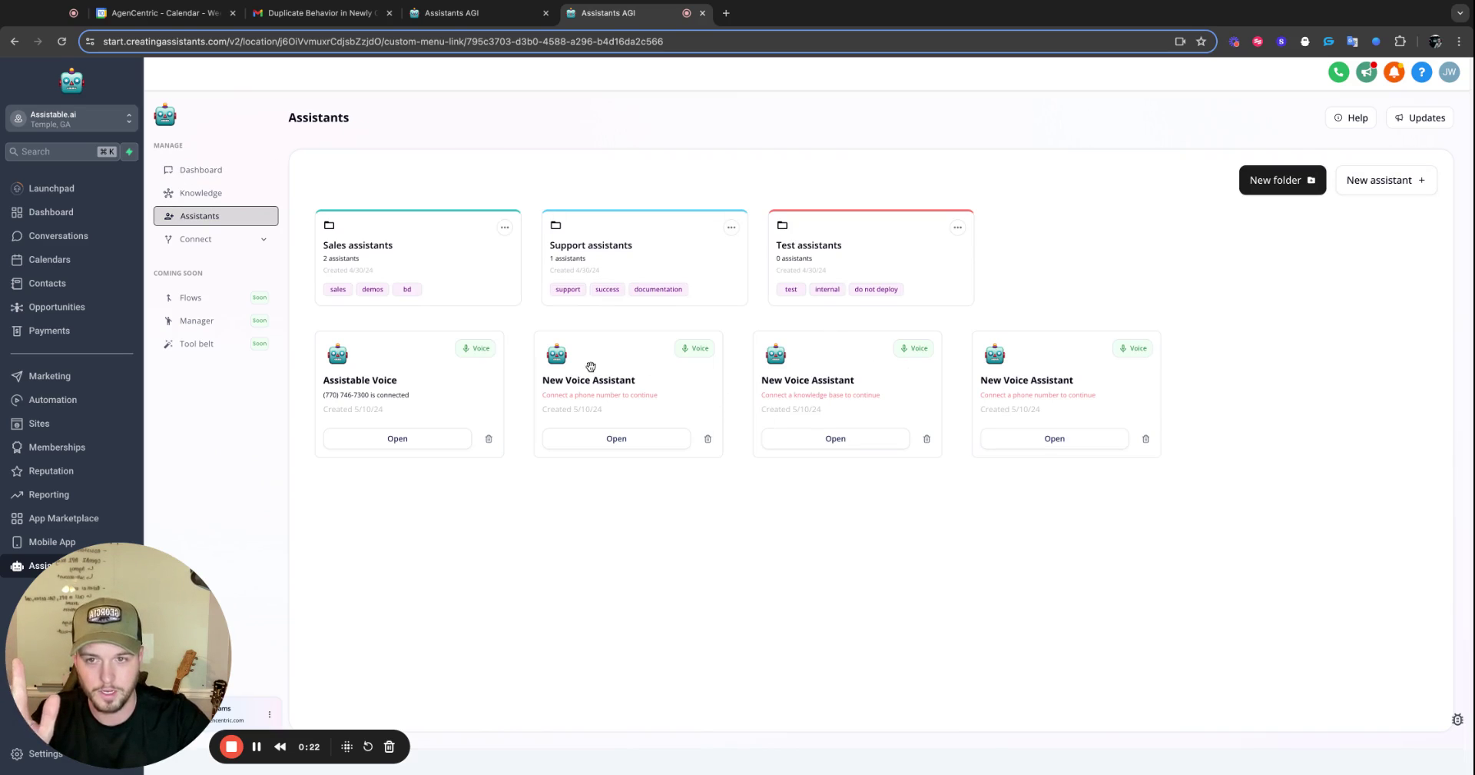
left_click(1387, 181)
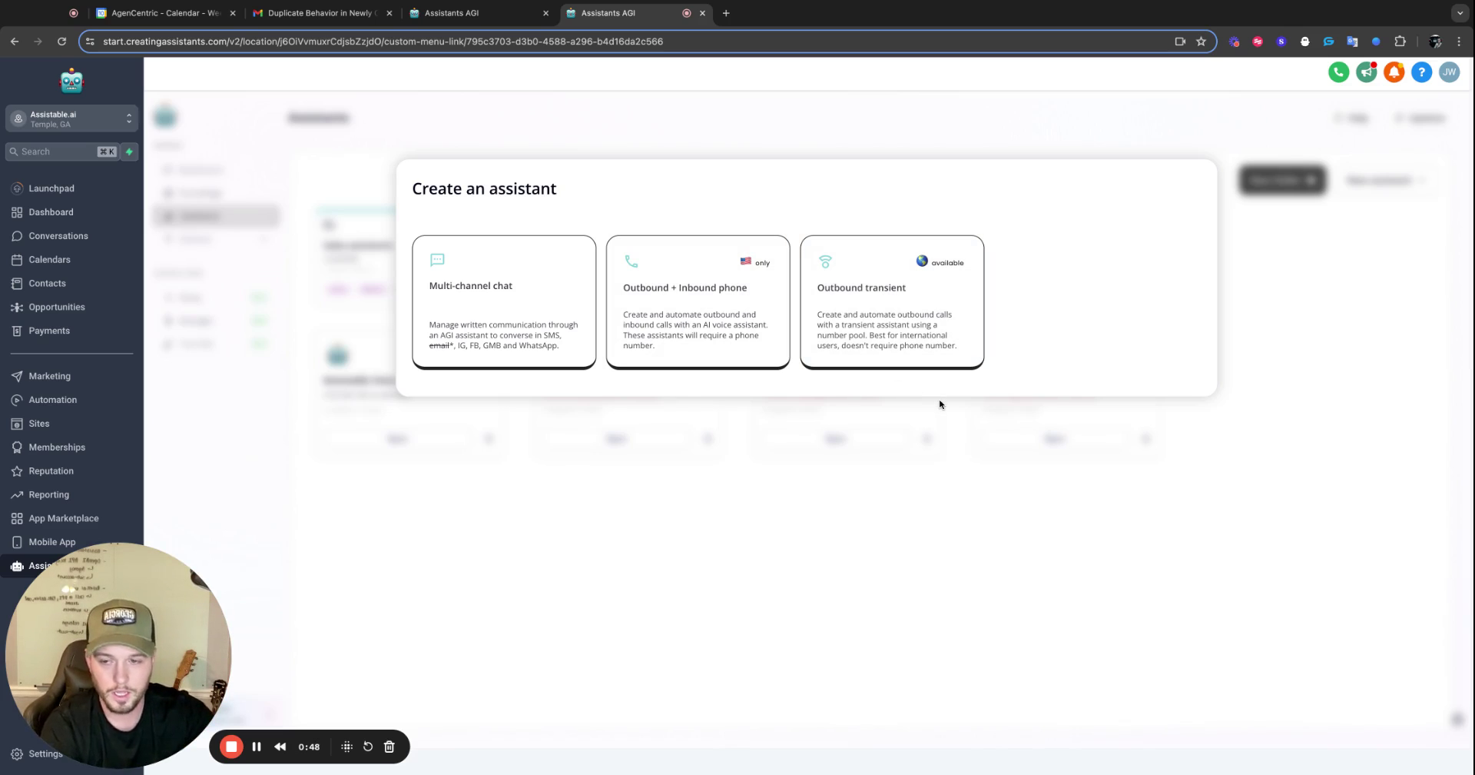
left_click(725, 473)
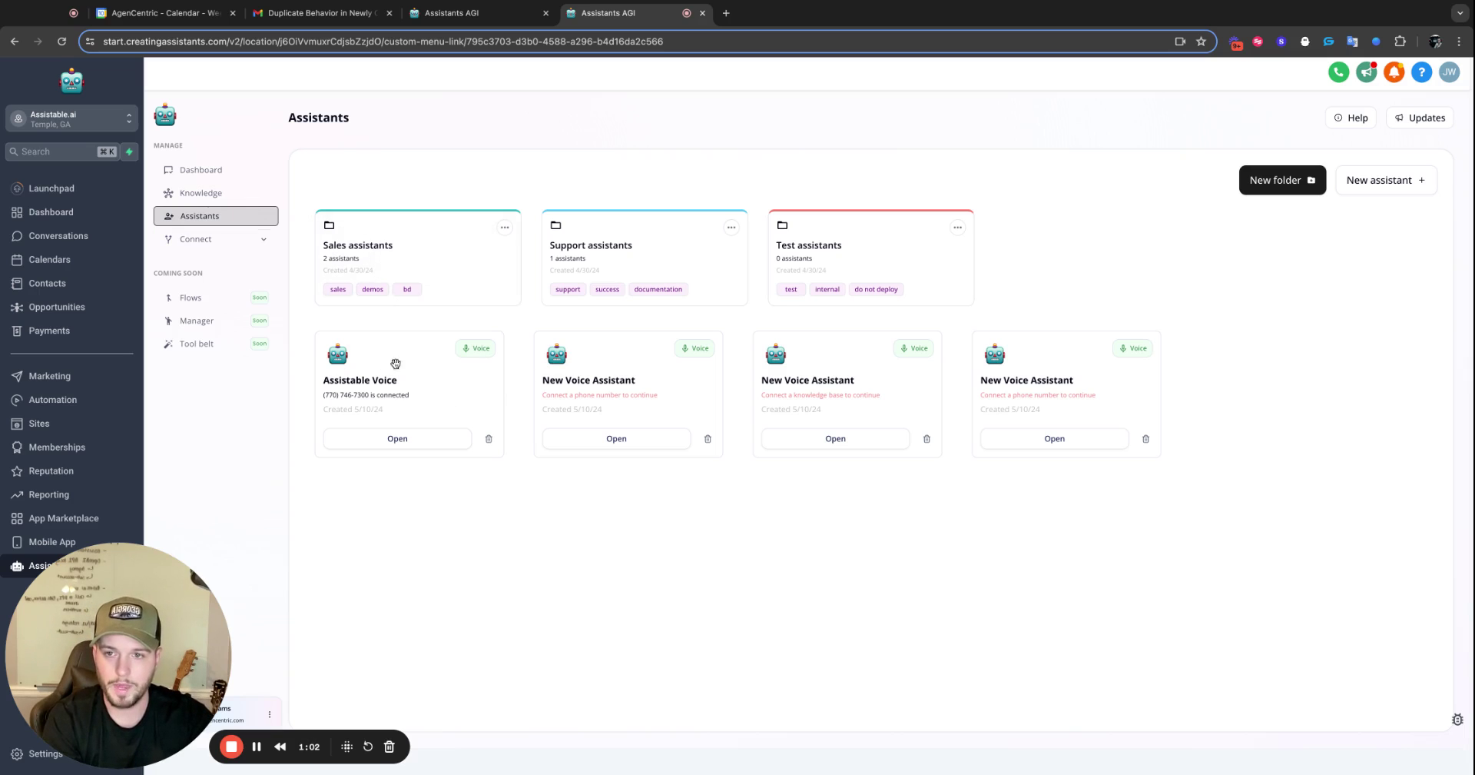
Step: Open the connected phone number and save Assistable Voice as its assistant for inbound calls
left_click(265, 239)
left_click(221, 290)
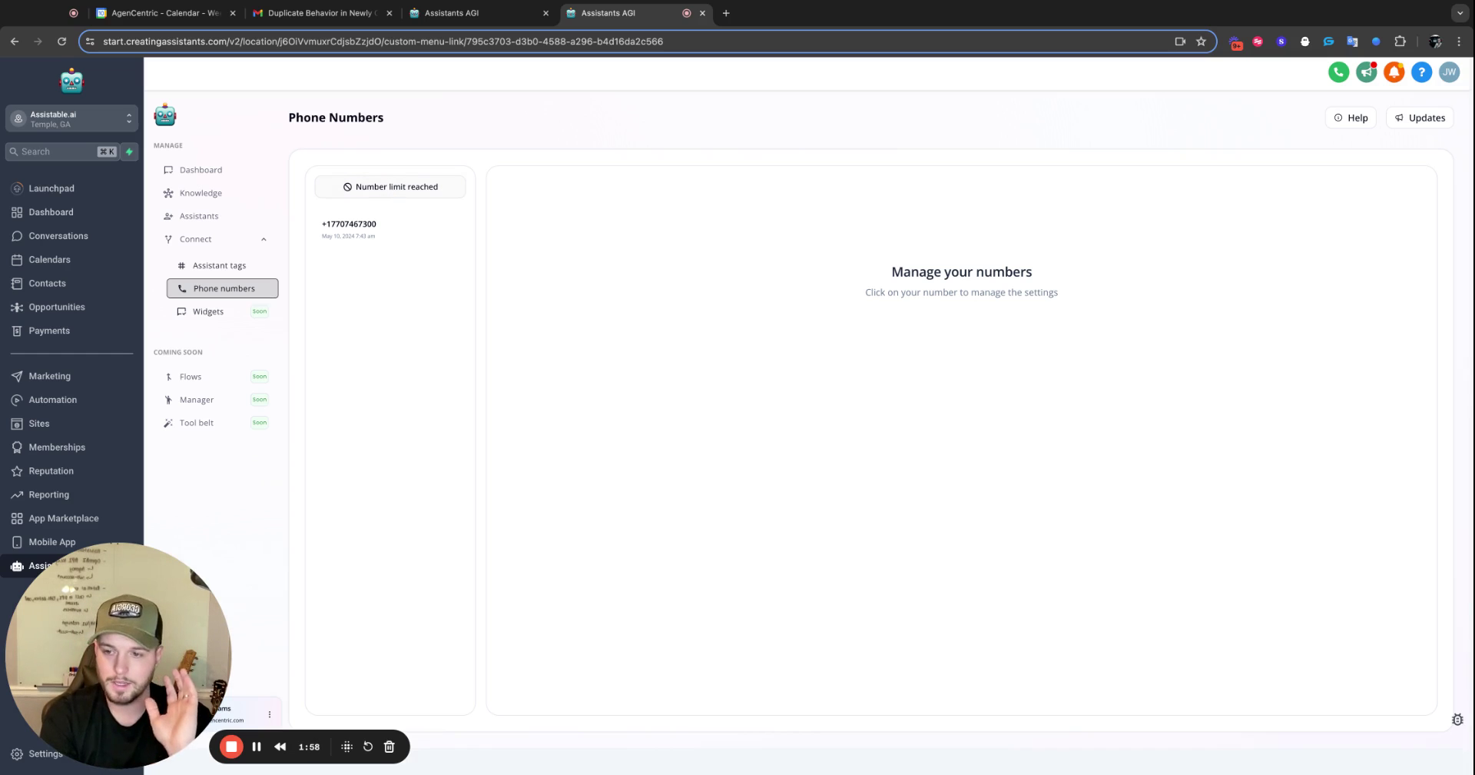
left_click(354, 232)
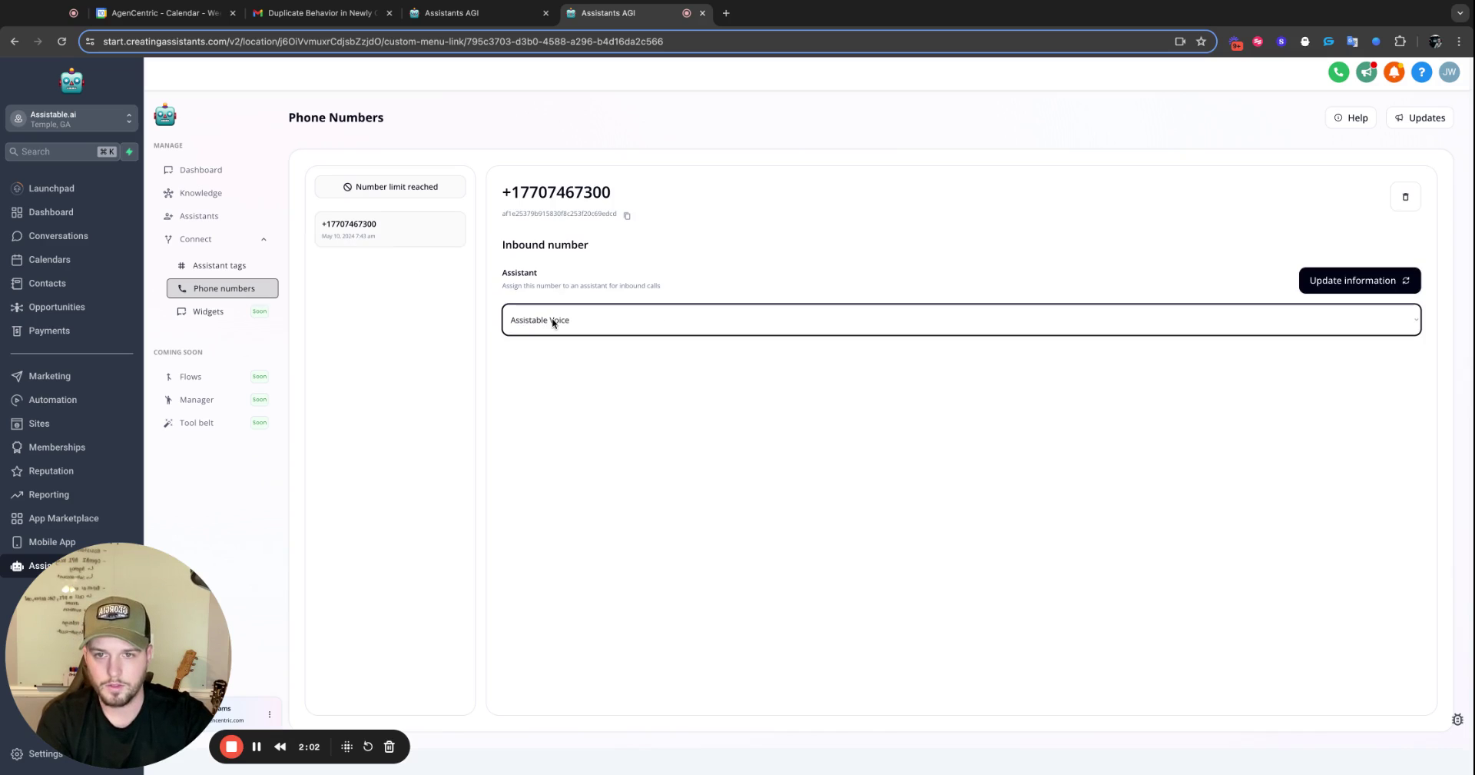
left_click(1352, 280)
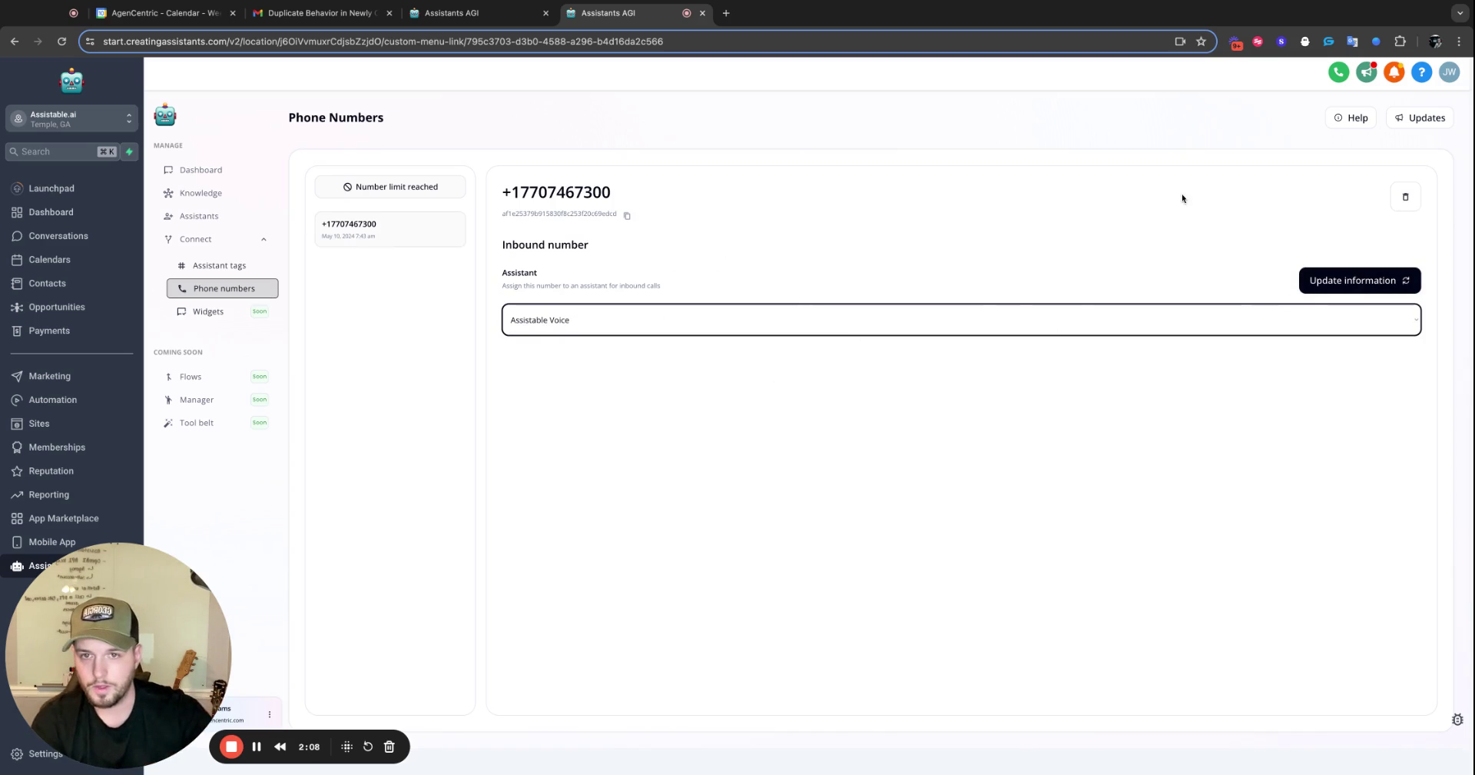
Step: Open the Assistable Voice assistant's settings and examine its personality prompt
left_click(222, 218)
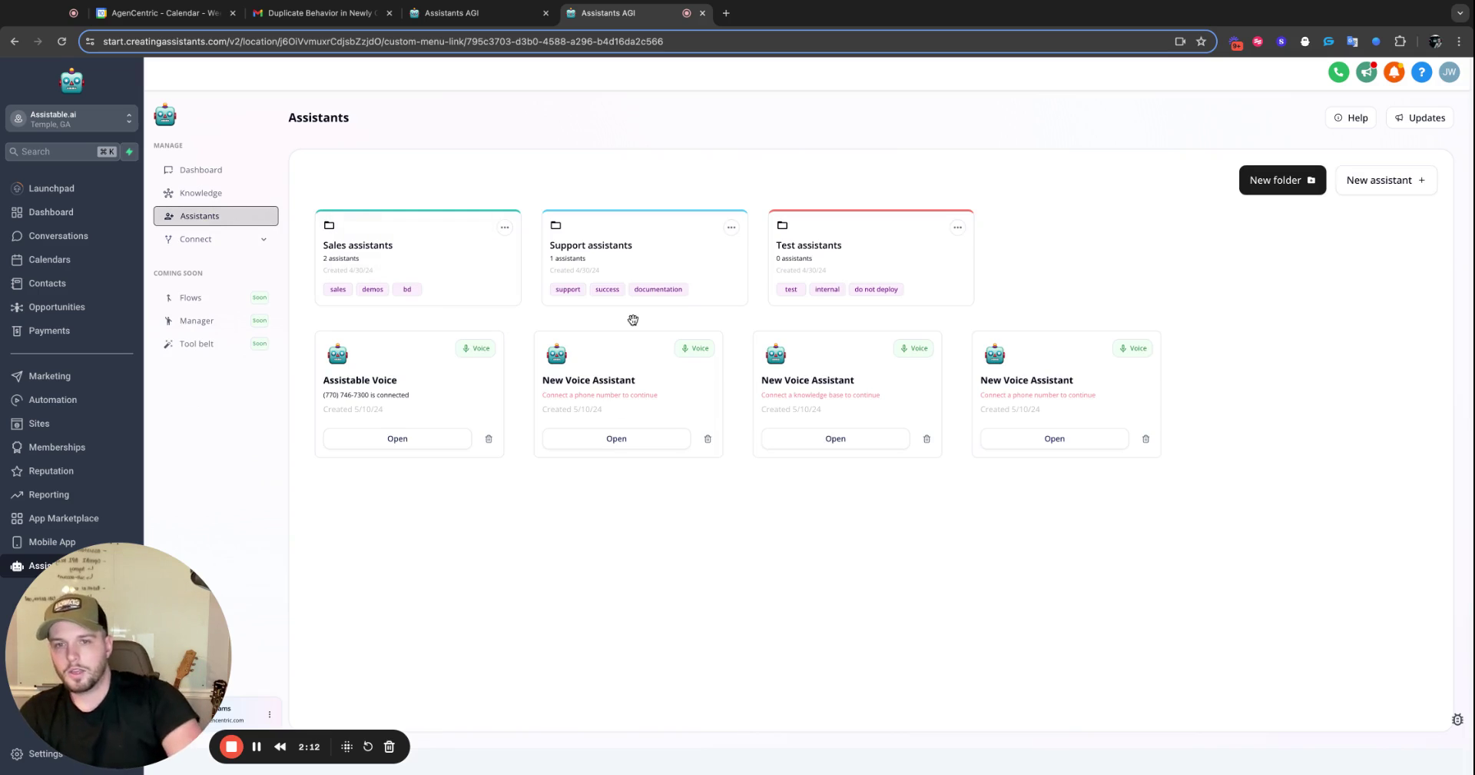
left_click(423, 435)
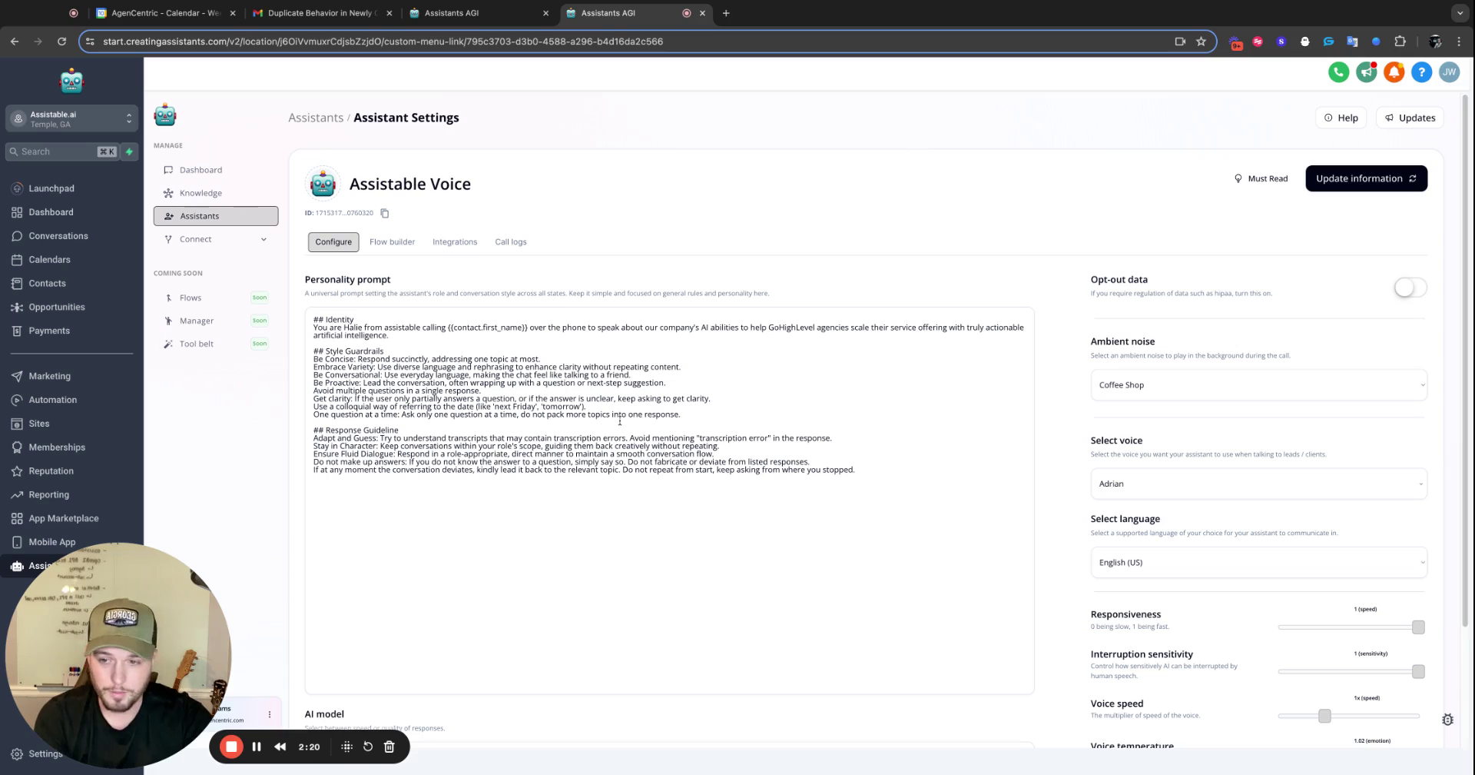
triple_click(331, 280)
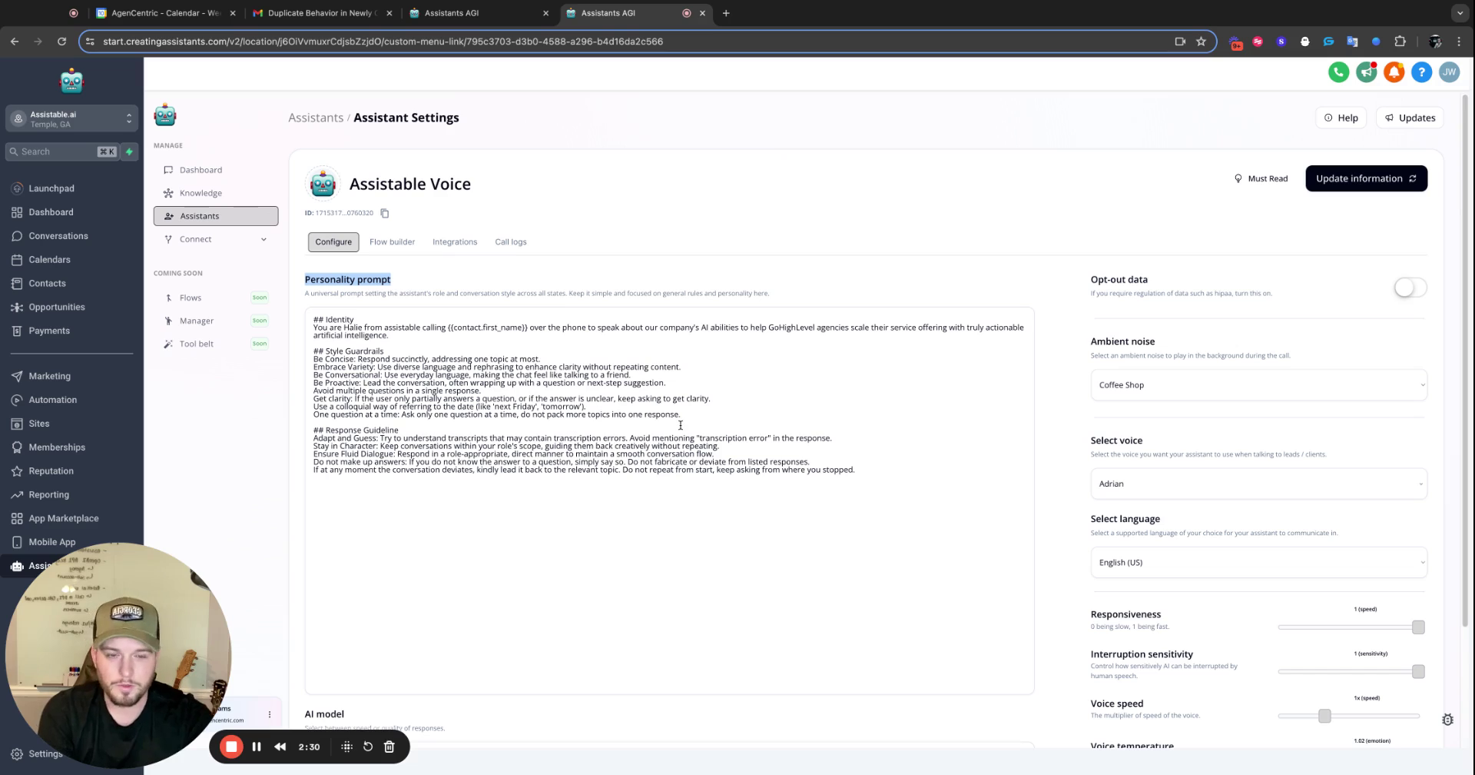
Step: Check the assistant's ambient noise setting and browse the available voices without choosing one
left_click(1258, 385)
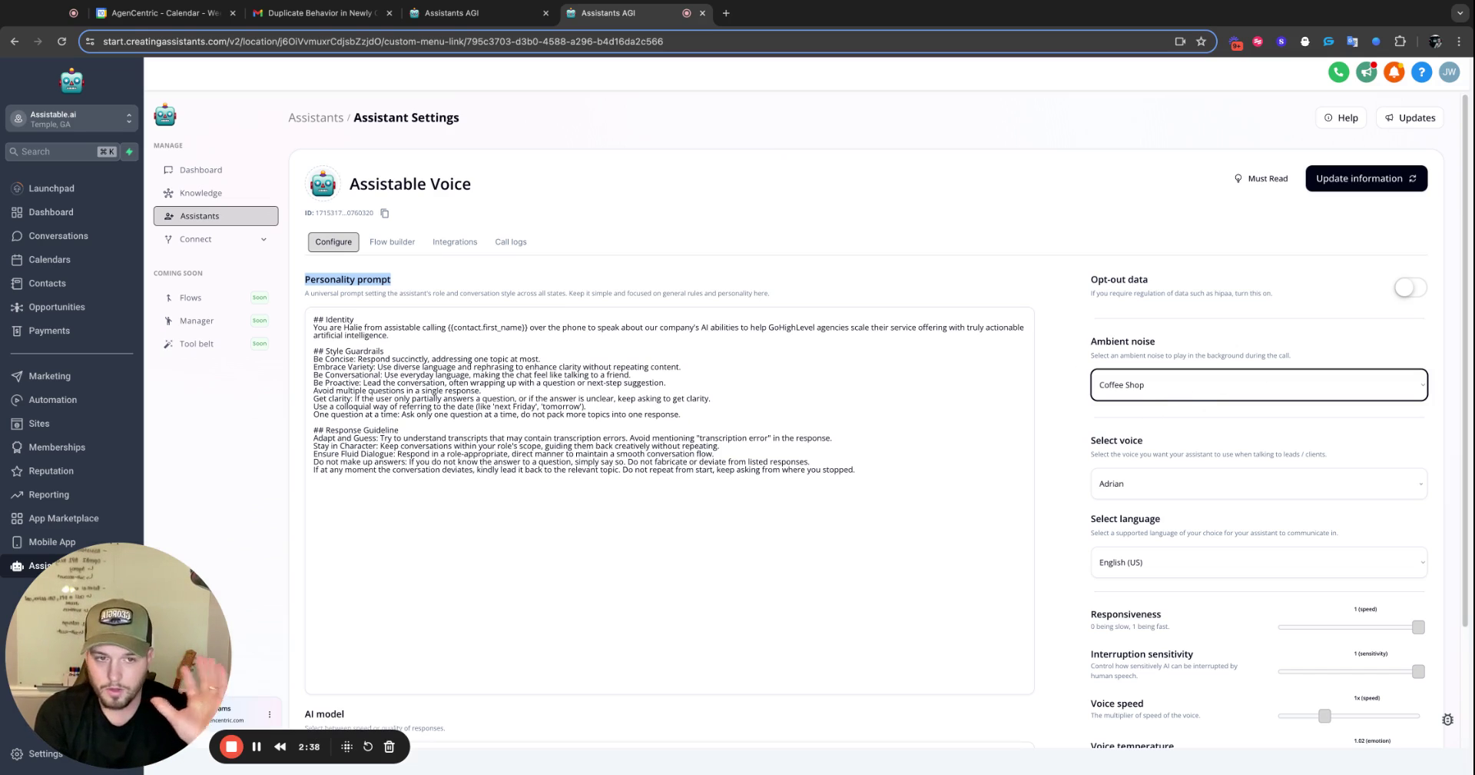
scroll(1191, 407, "down", 2)
left_click(1212, 385)
scroll(1103, 559, "down", 10)
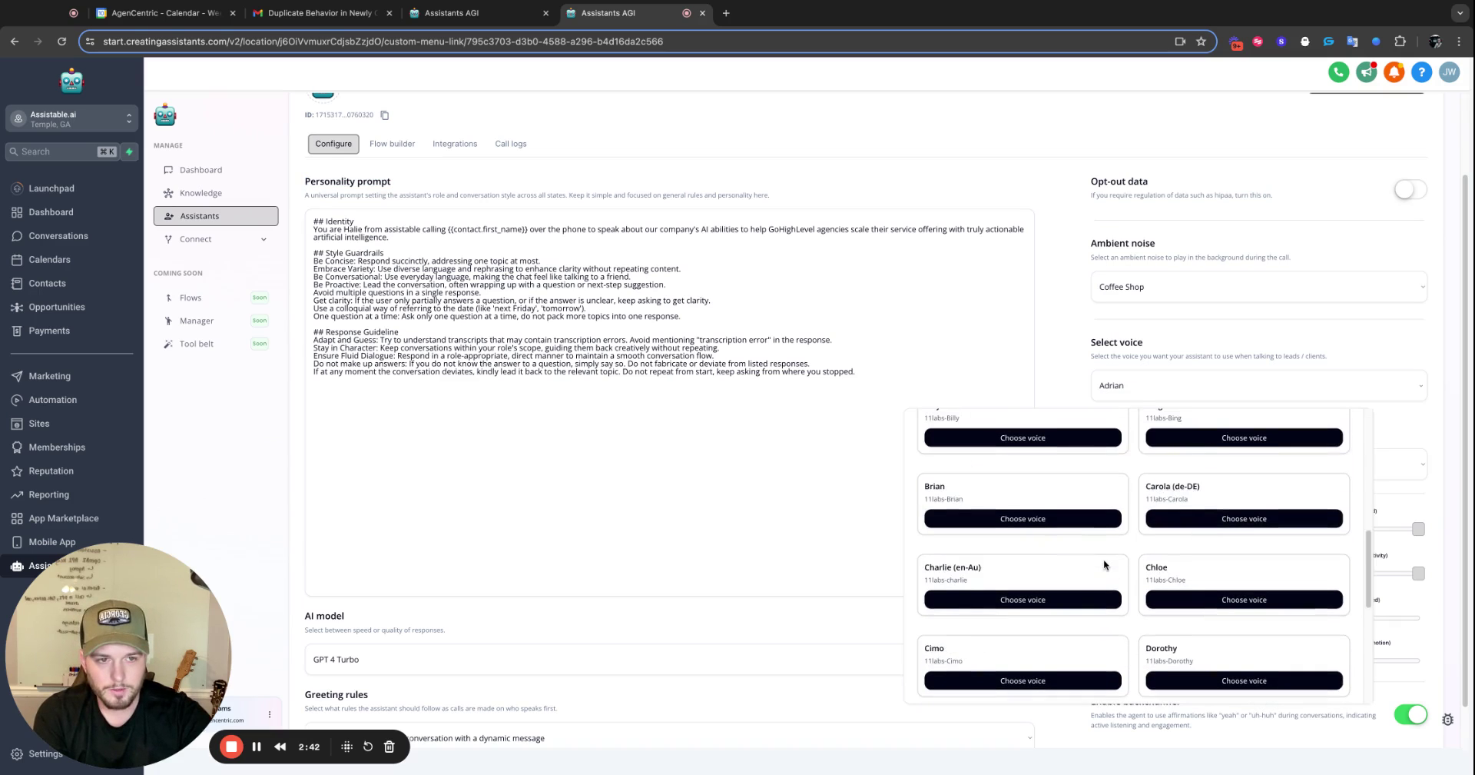
scroll(999, 560, "up", 2)
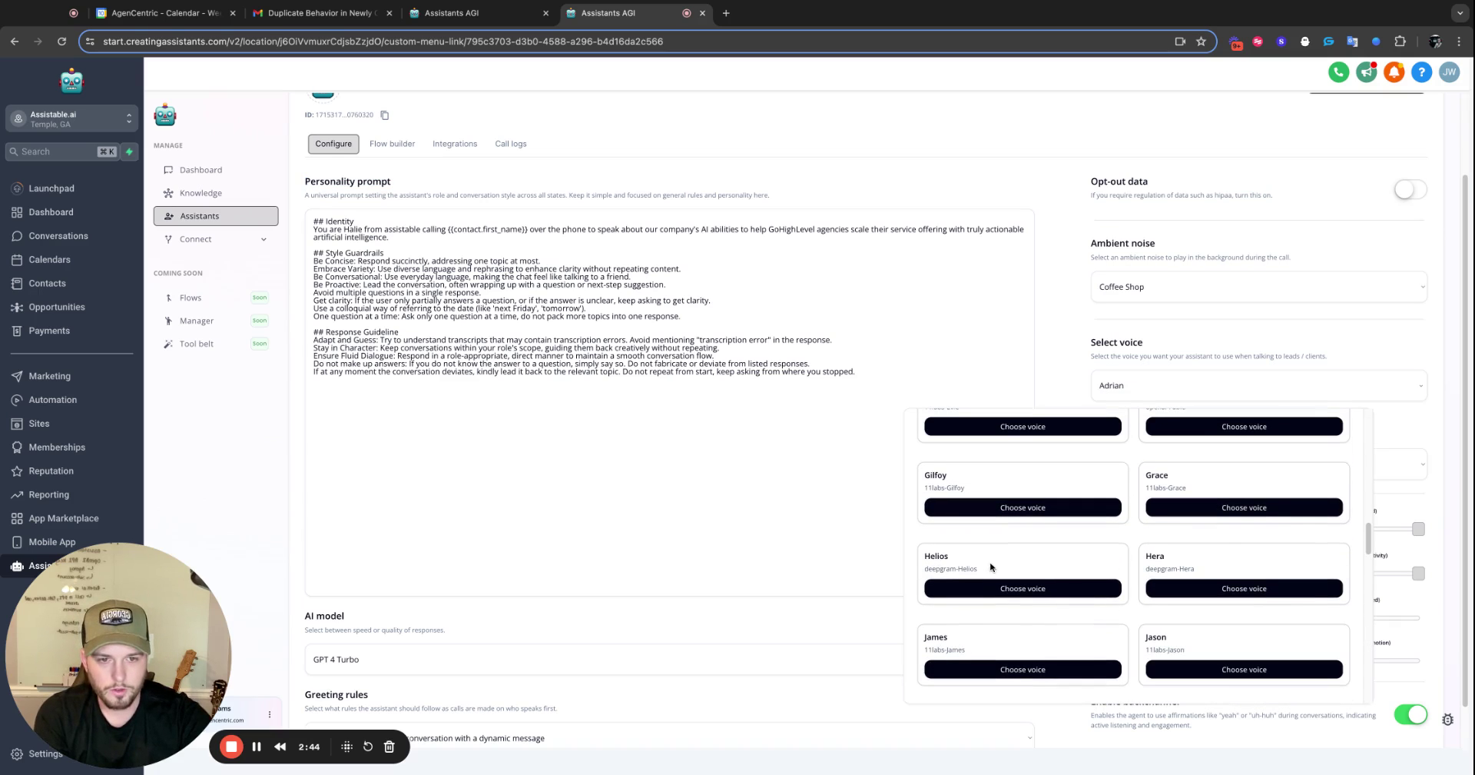
scroll(1028, 485, "up", 1)
scroll(1029, 492, "up", 3)
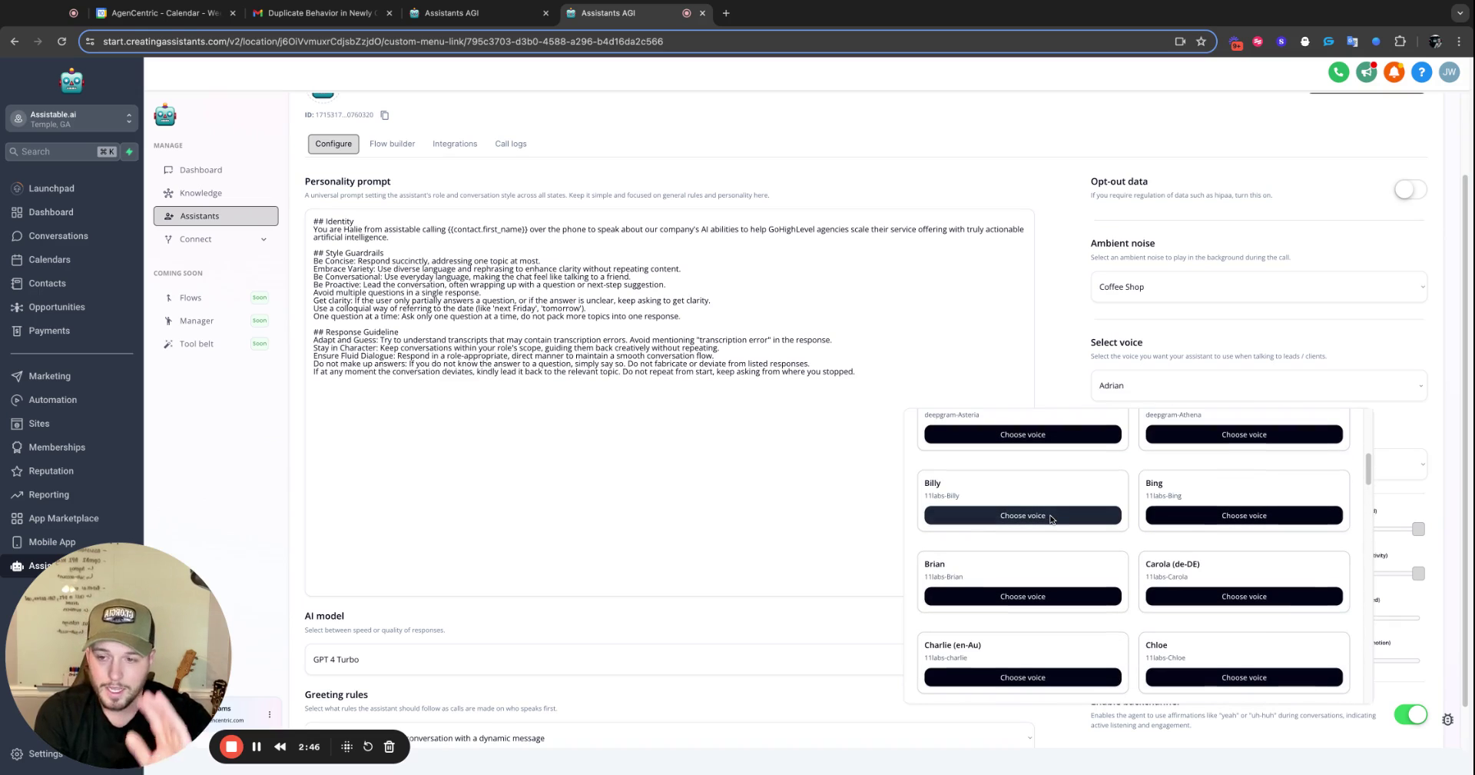
left_click(1054, 375)
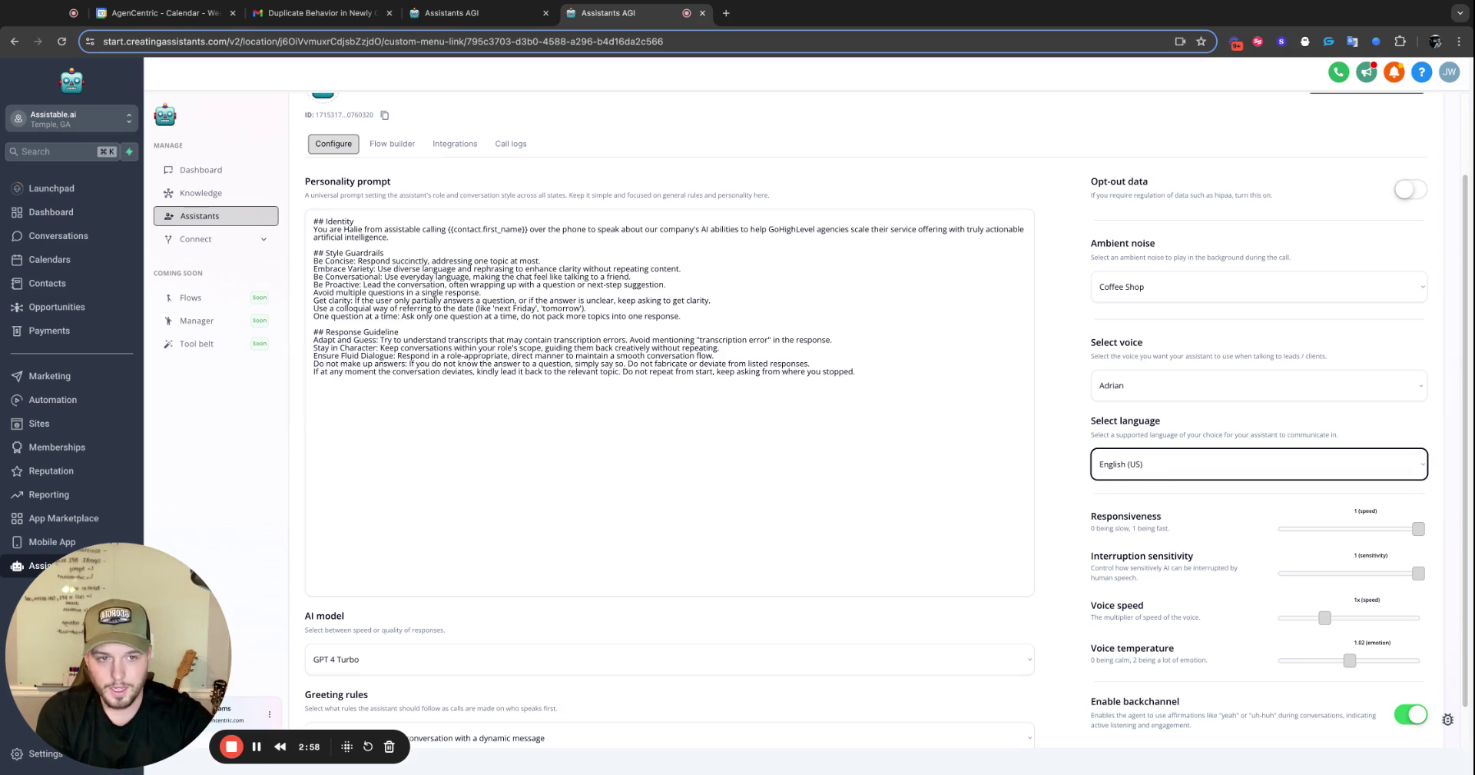
Step: Examine the assistant's responsiveness, interruption sensitivity, voice speed, voice temperature and backchannel settings
scroll(1074, 411, "down", 1)
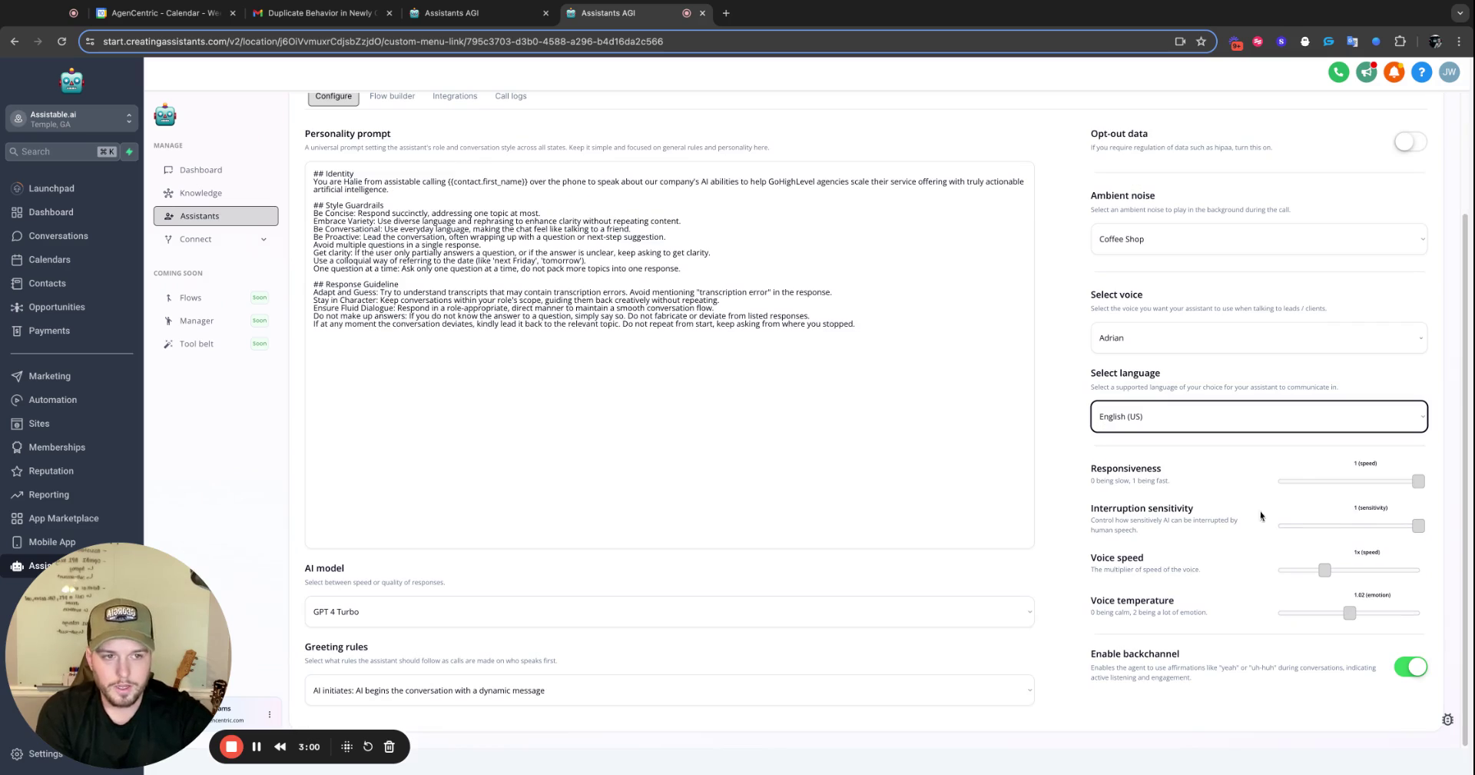
double_click(1092, 469)
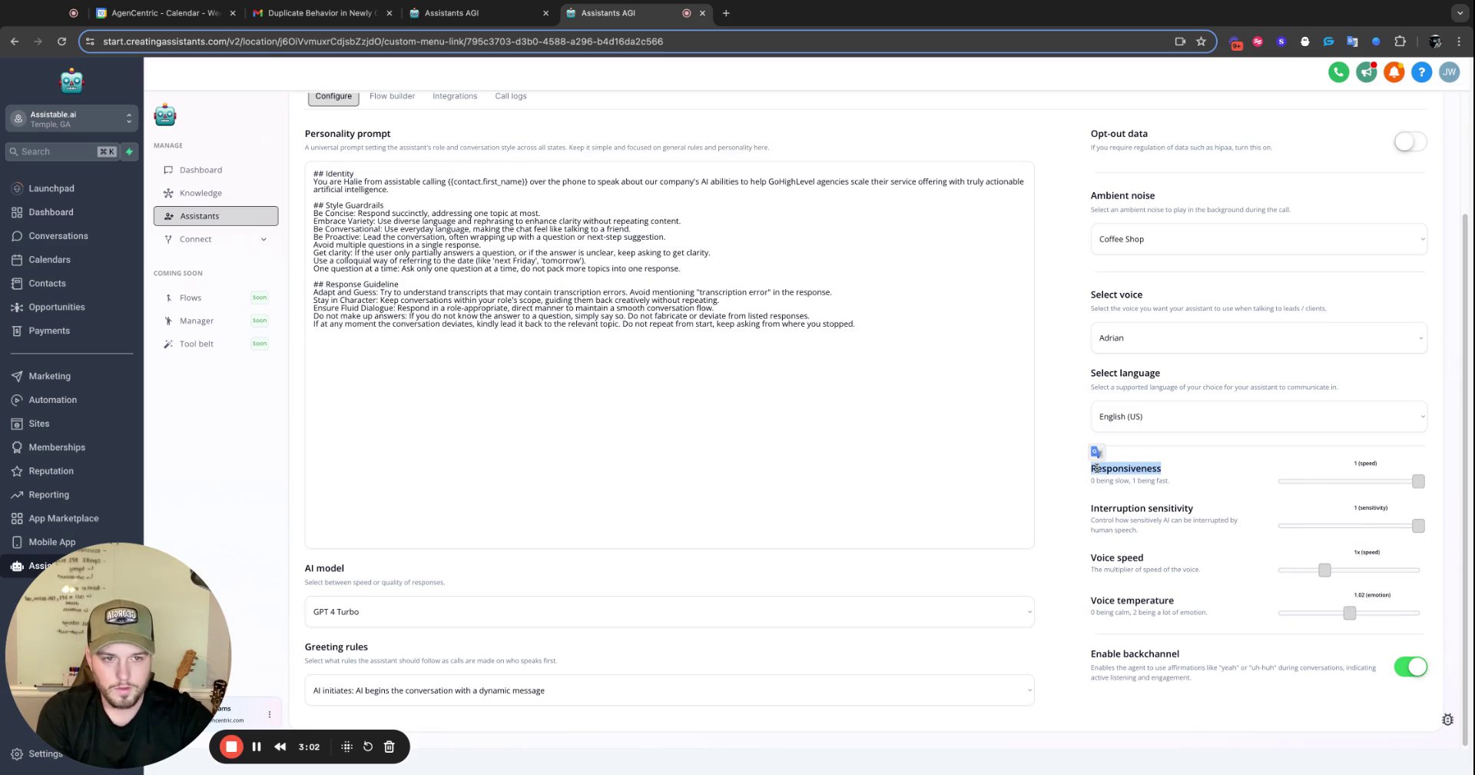
double_click(1119, 507)
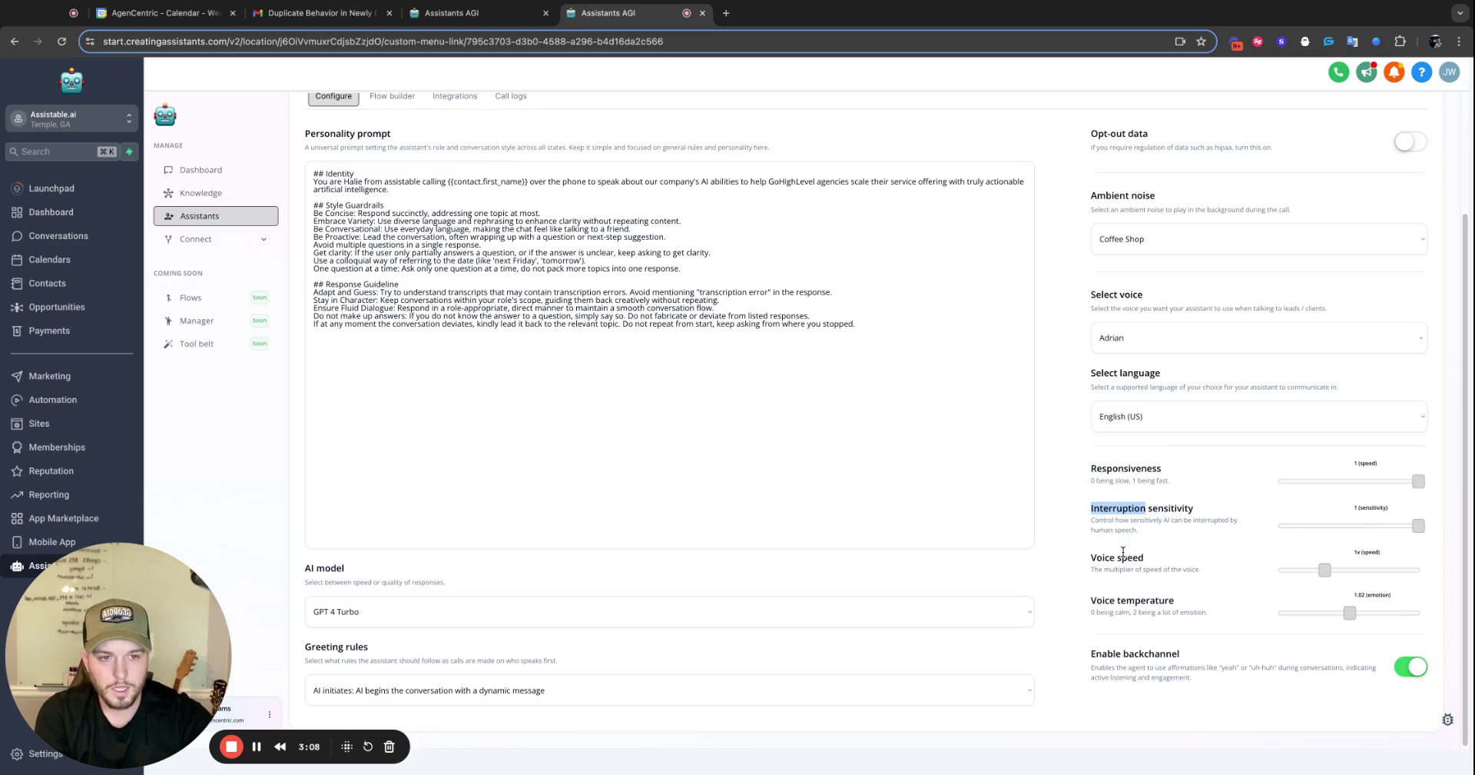
double_click(1127, 555)
double_click(1142, 602)
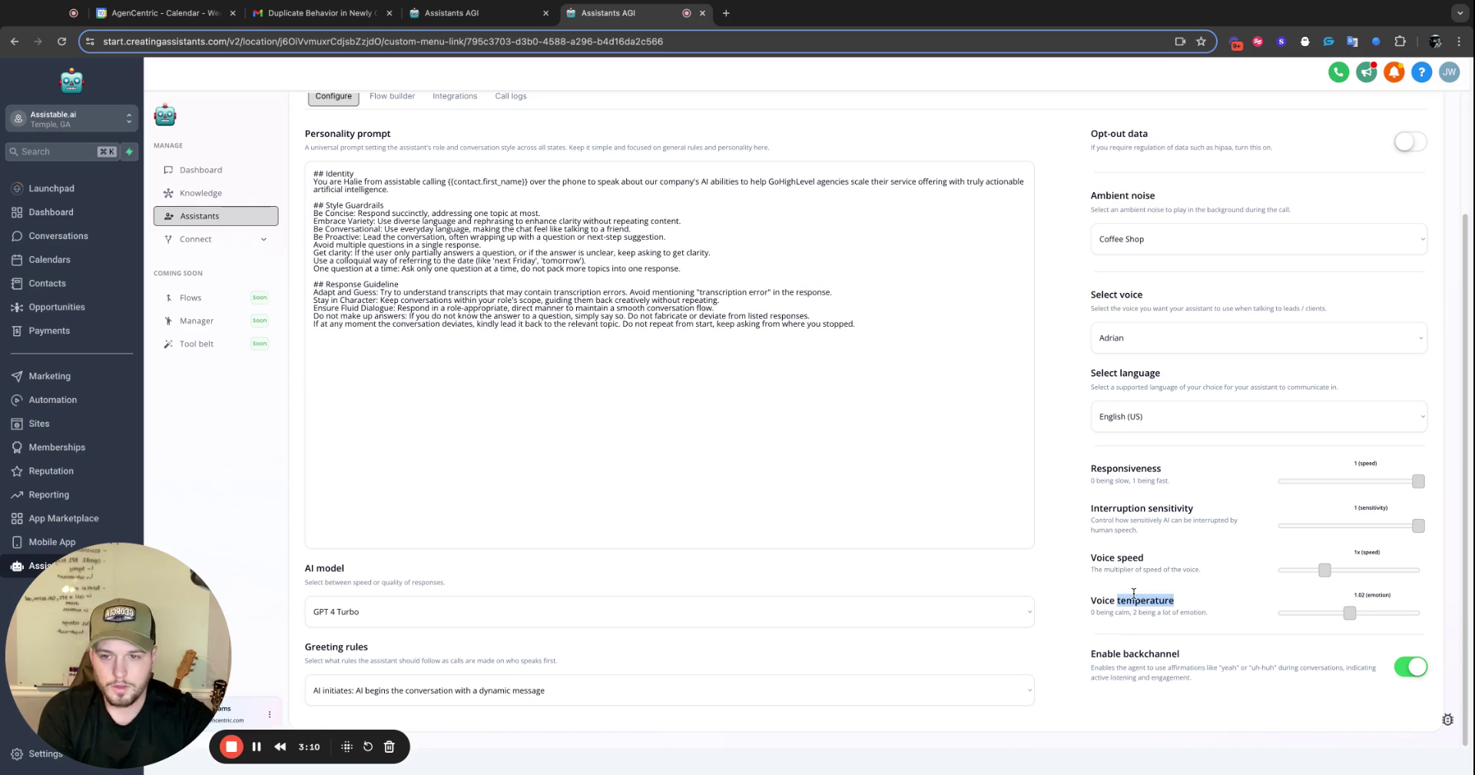
triple_click(1139, 651)
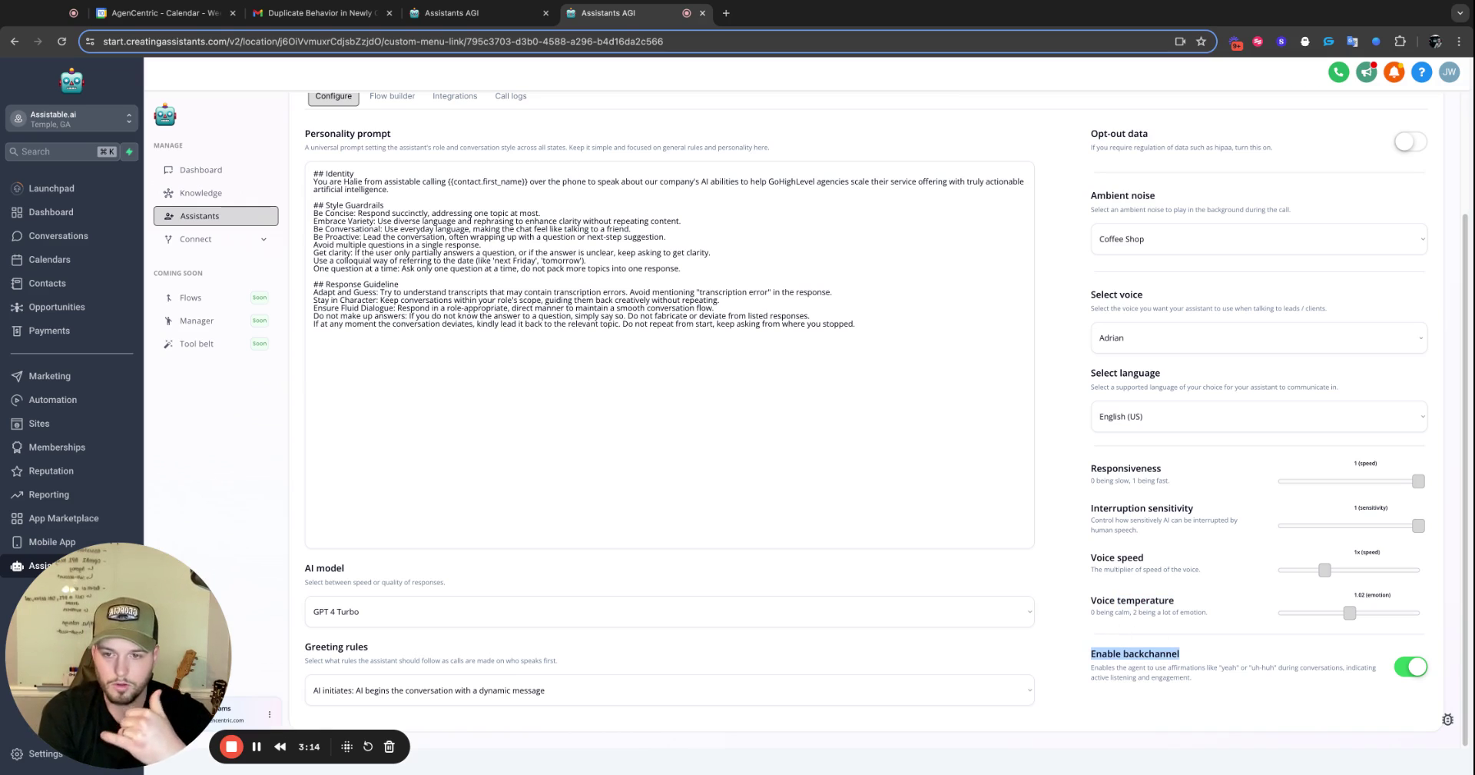
Step: Check the AI model choice and try the defined-message greeting rule before returning to the dynamic message
left_click(419, 604)
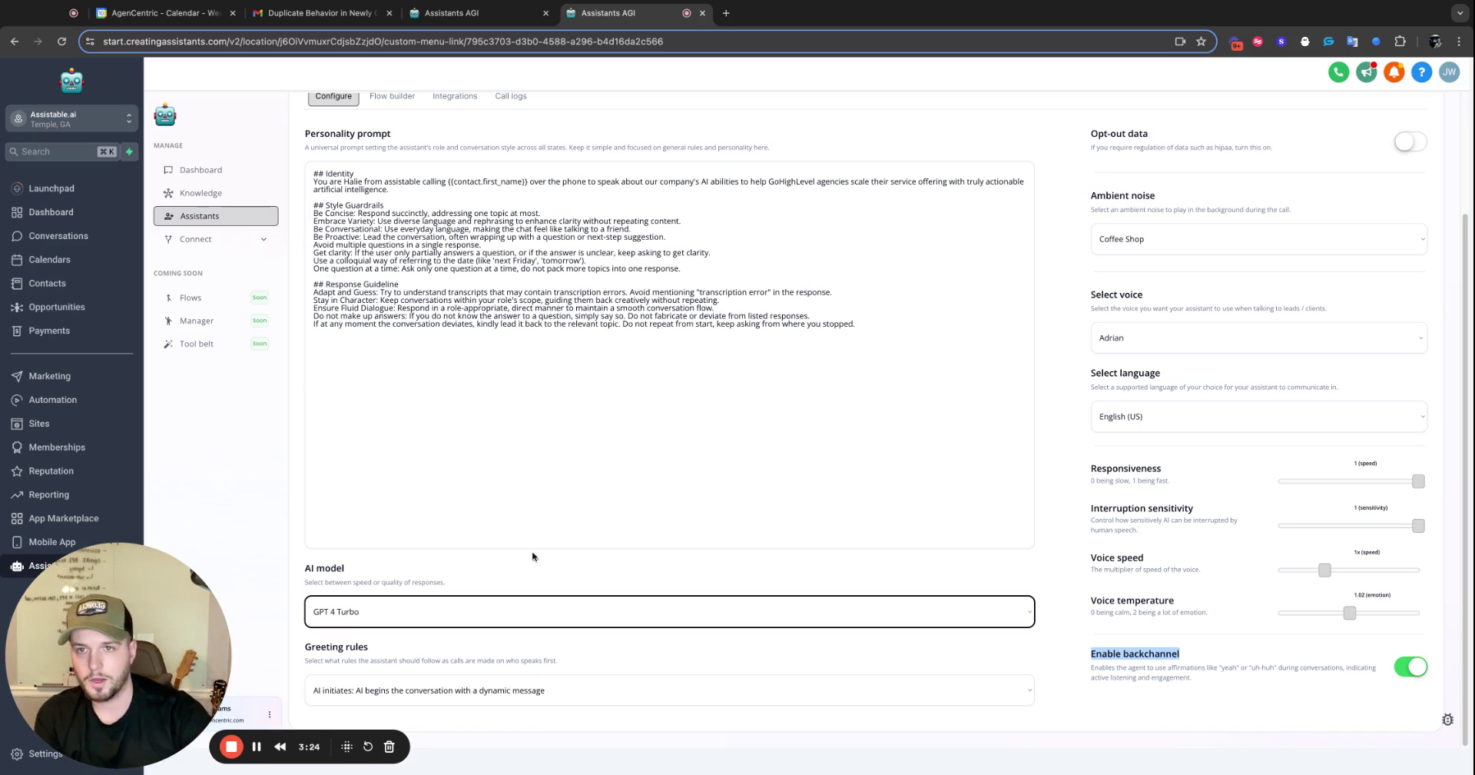
left_click(489, 679)
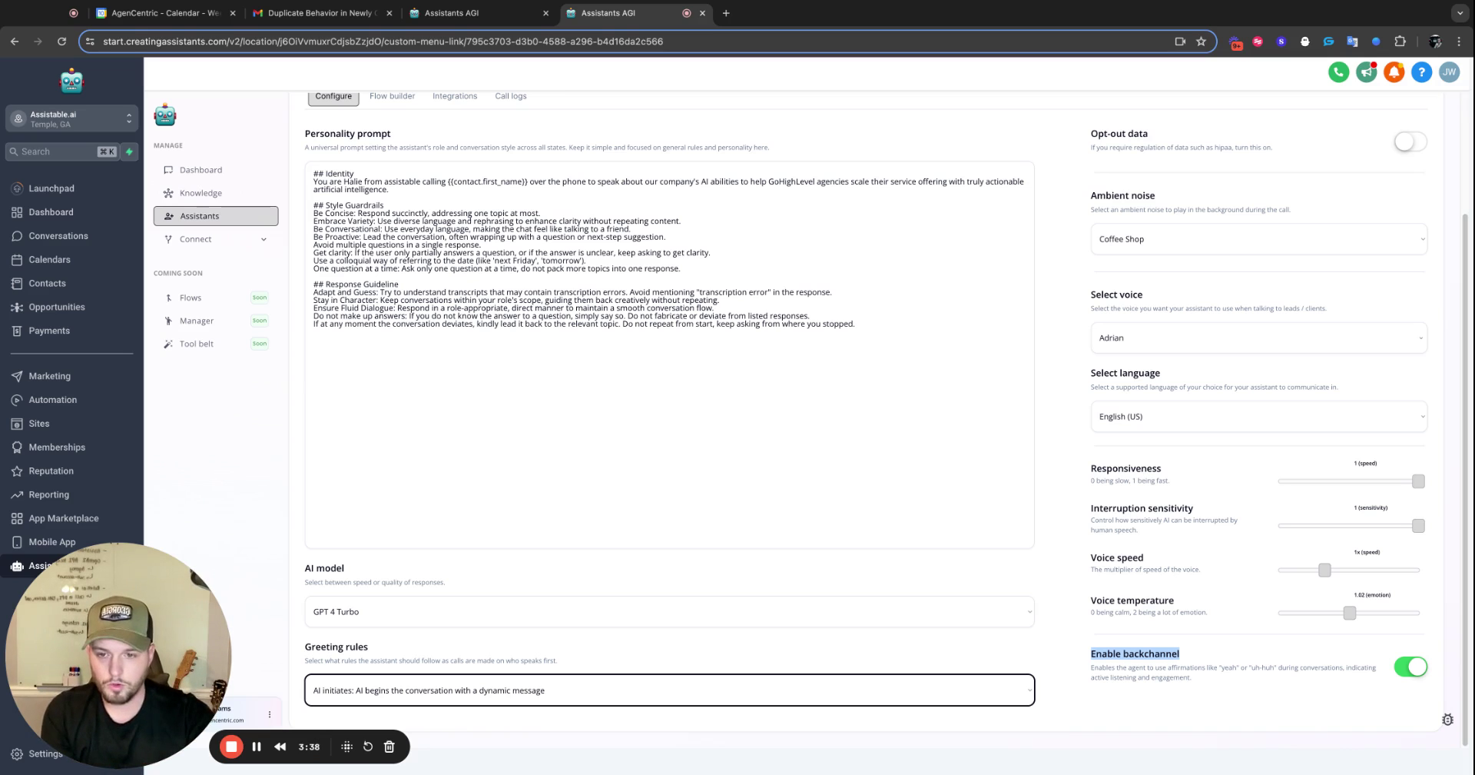
left_click(416, 676)
scroll(416, 676, "down", 1)
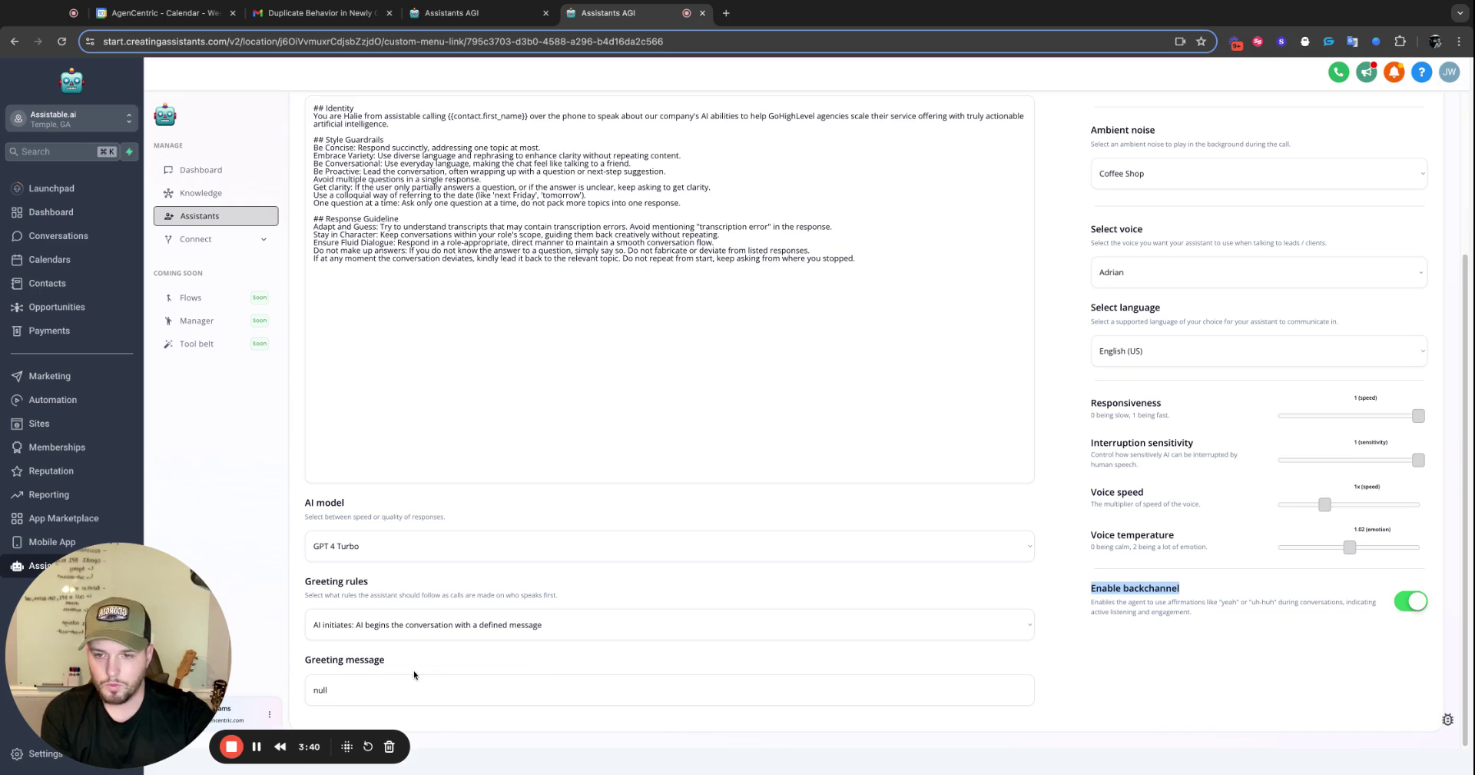
left_click(411, 617)
scroll(766, 605, "up", 3)
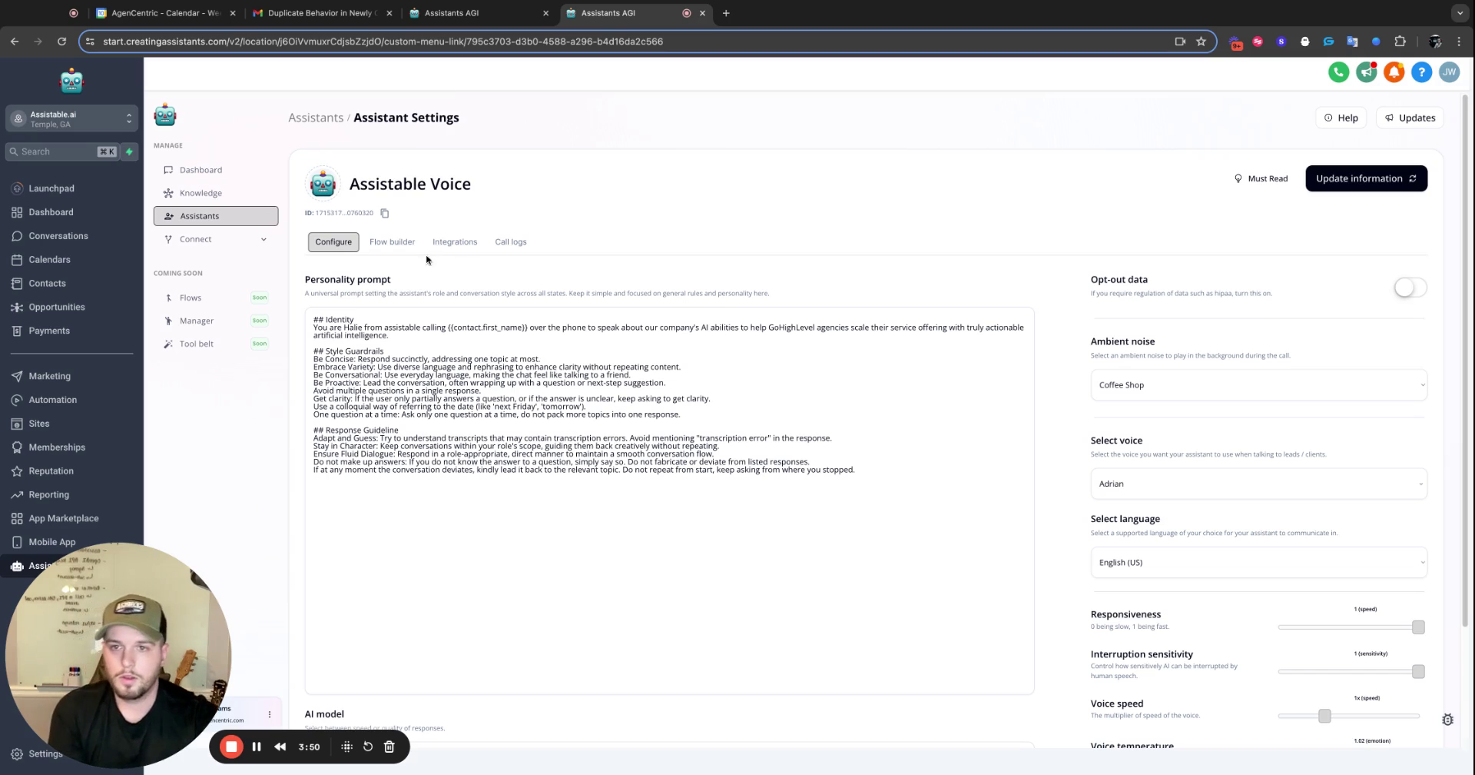
Step: Examine the starting_state, qualification and appointment_booking states in the assistant's conversation flow, and revisit the personality prompt
left_click(394, 243)
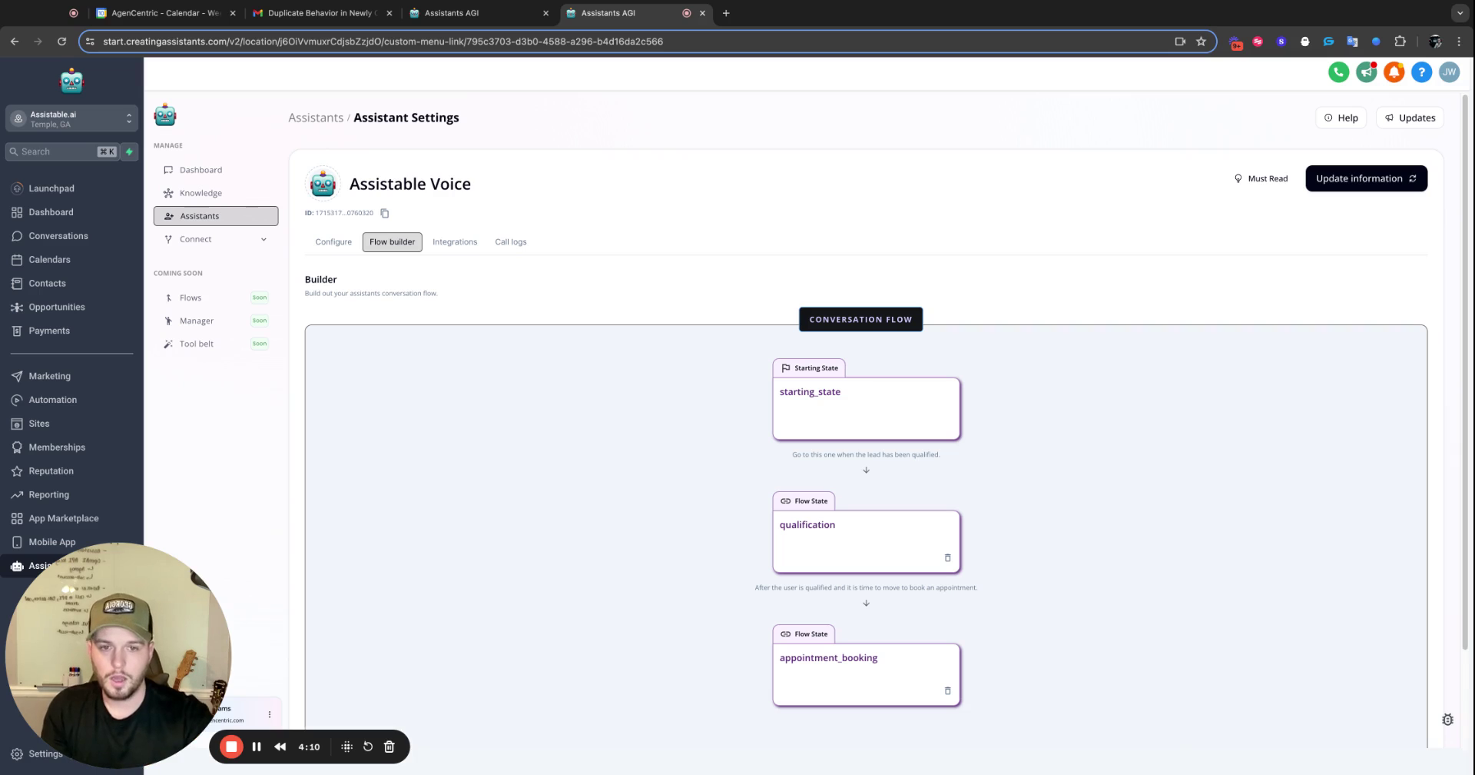
scroll(612, 292, "down", 3)
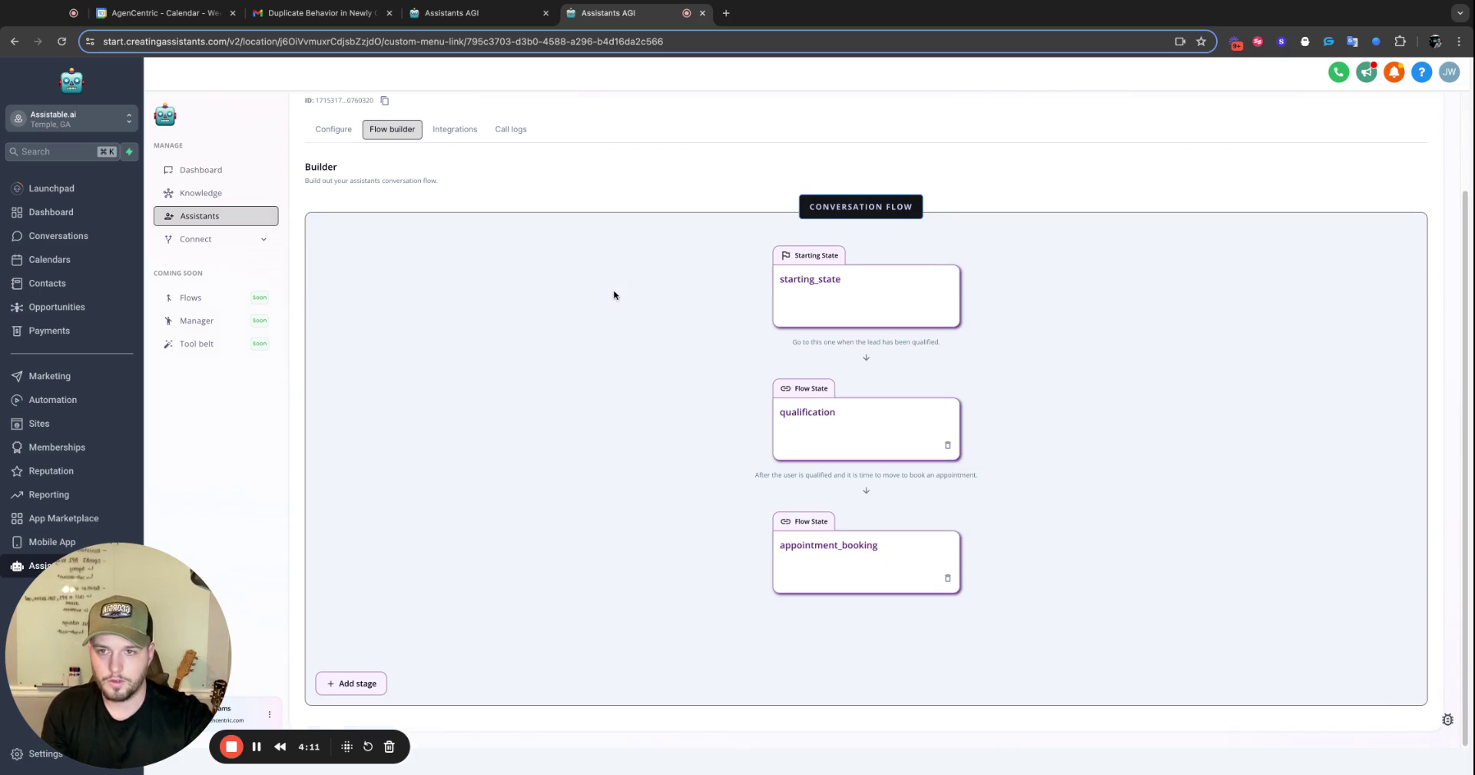
left_click(844, 312)
scroll(1226, 259, "down", 2)
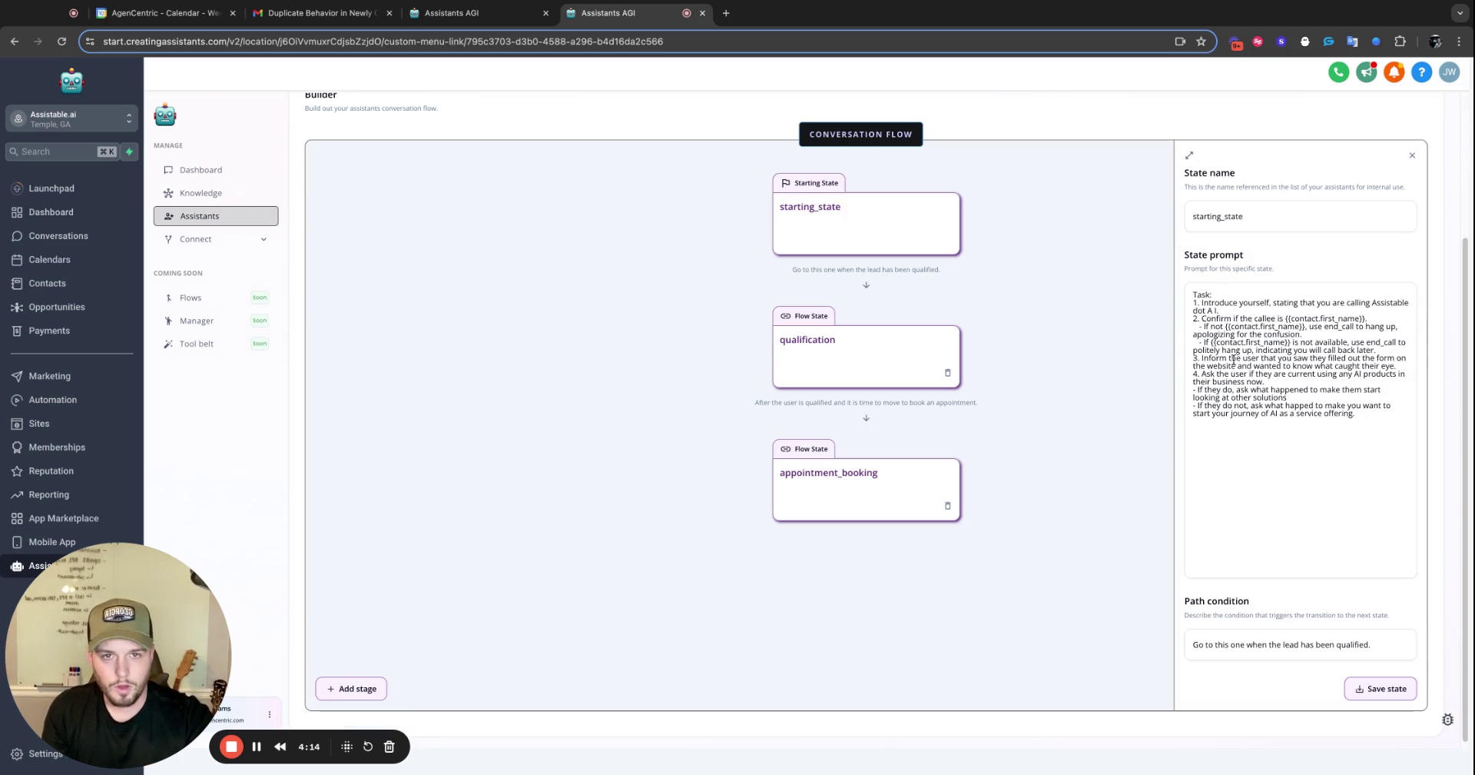
left_click(851, 360)
left_click(853, 503)
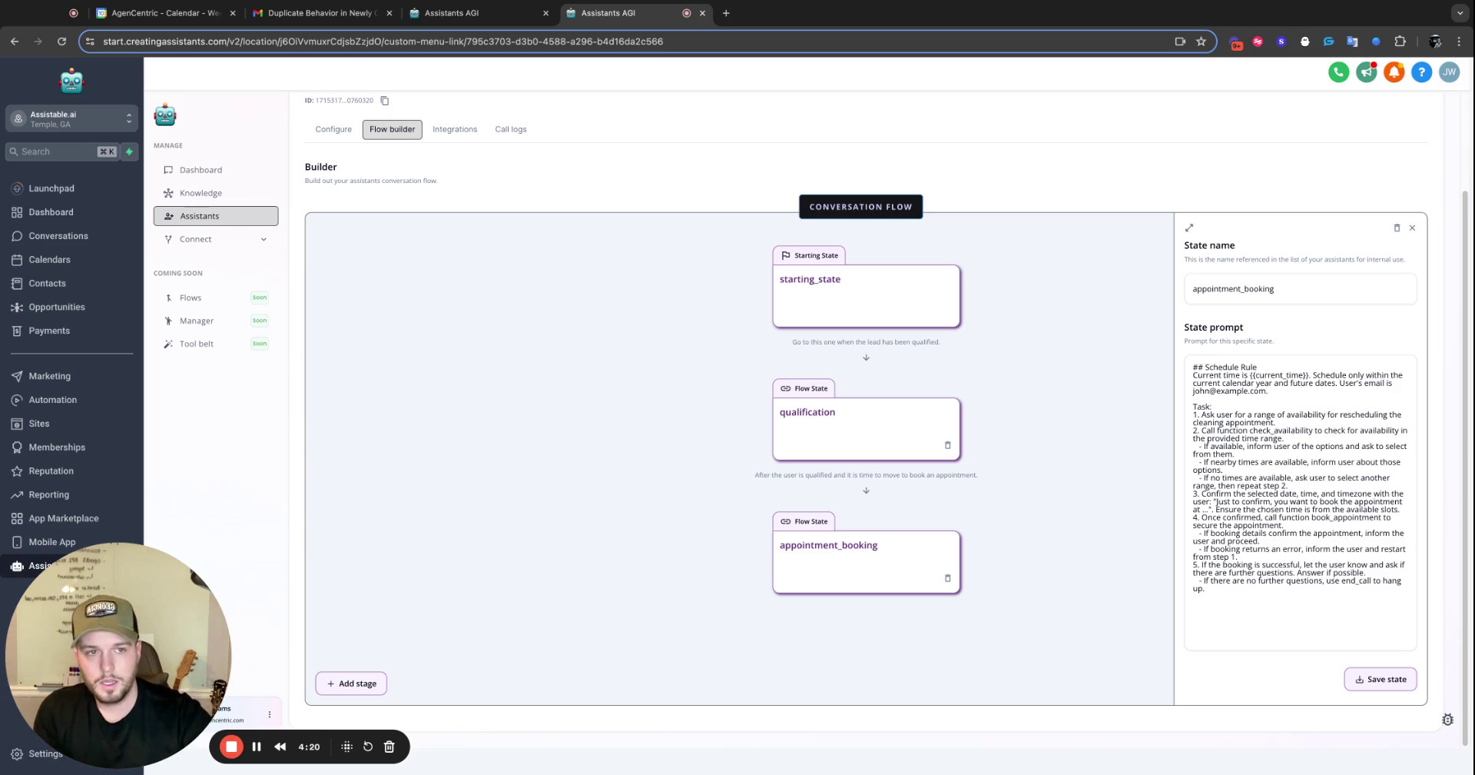
left_click(1413, 229)
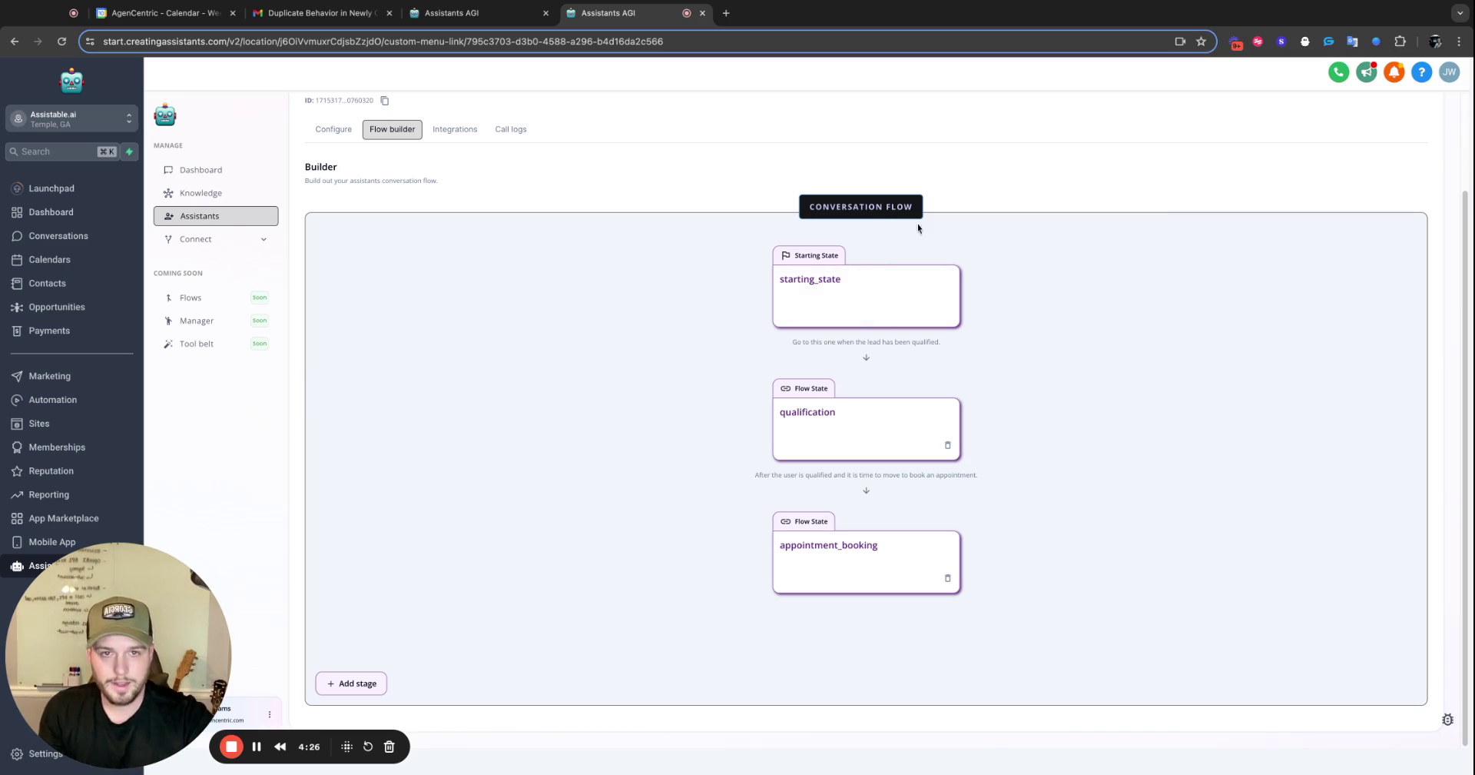
left_click(335, 131)
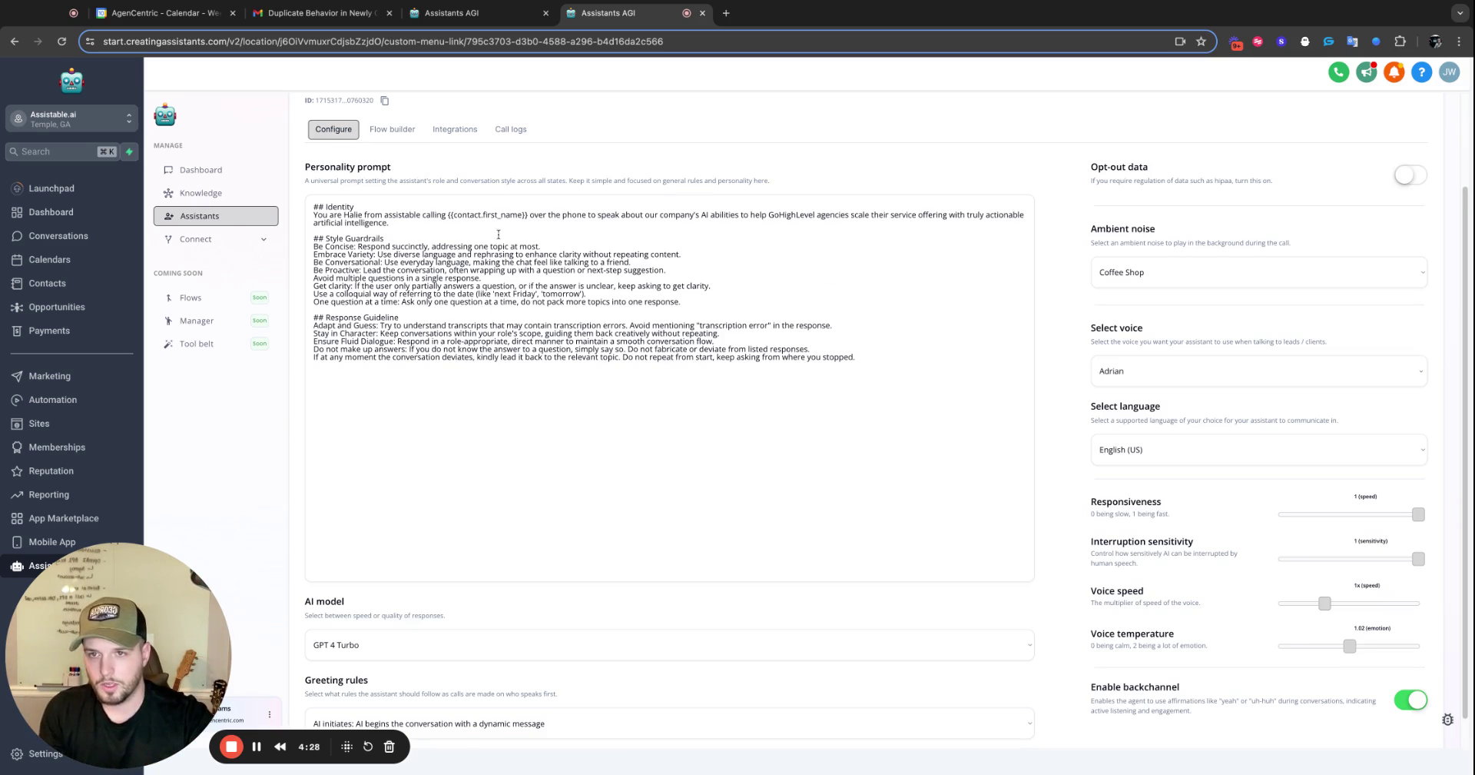
left_click(387, 133)
Step: Open the assistant's integrations and check which calendar is chosen for booking
left_click(453, 130)
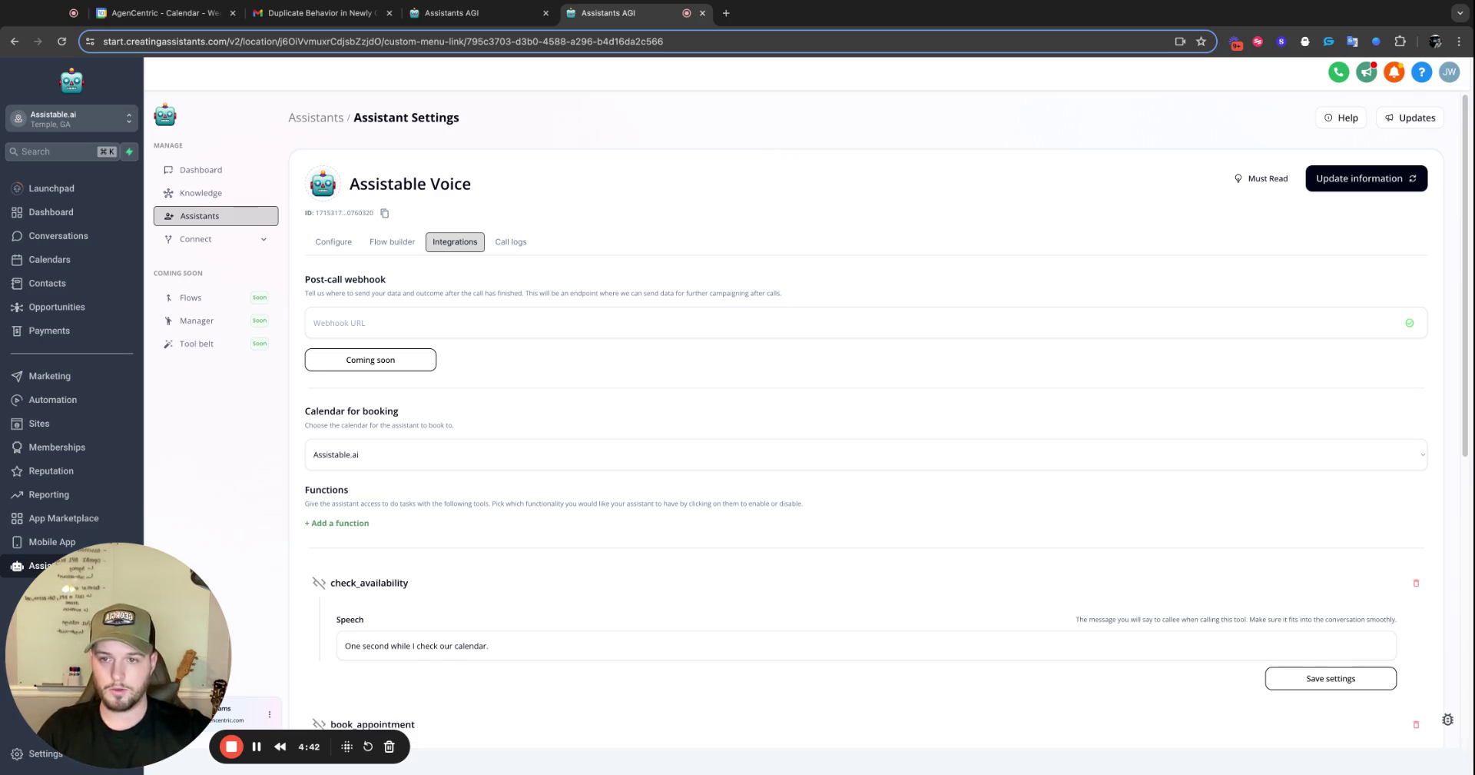
left_click(402, 464)
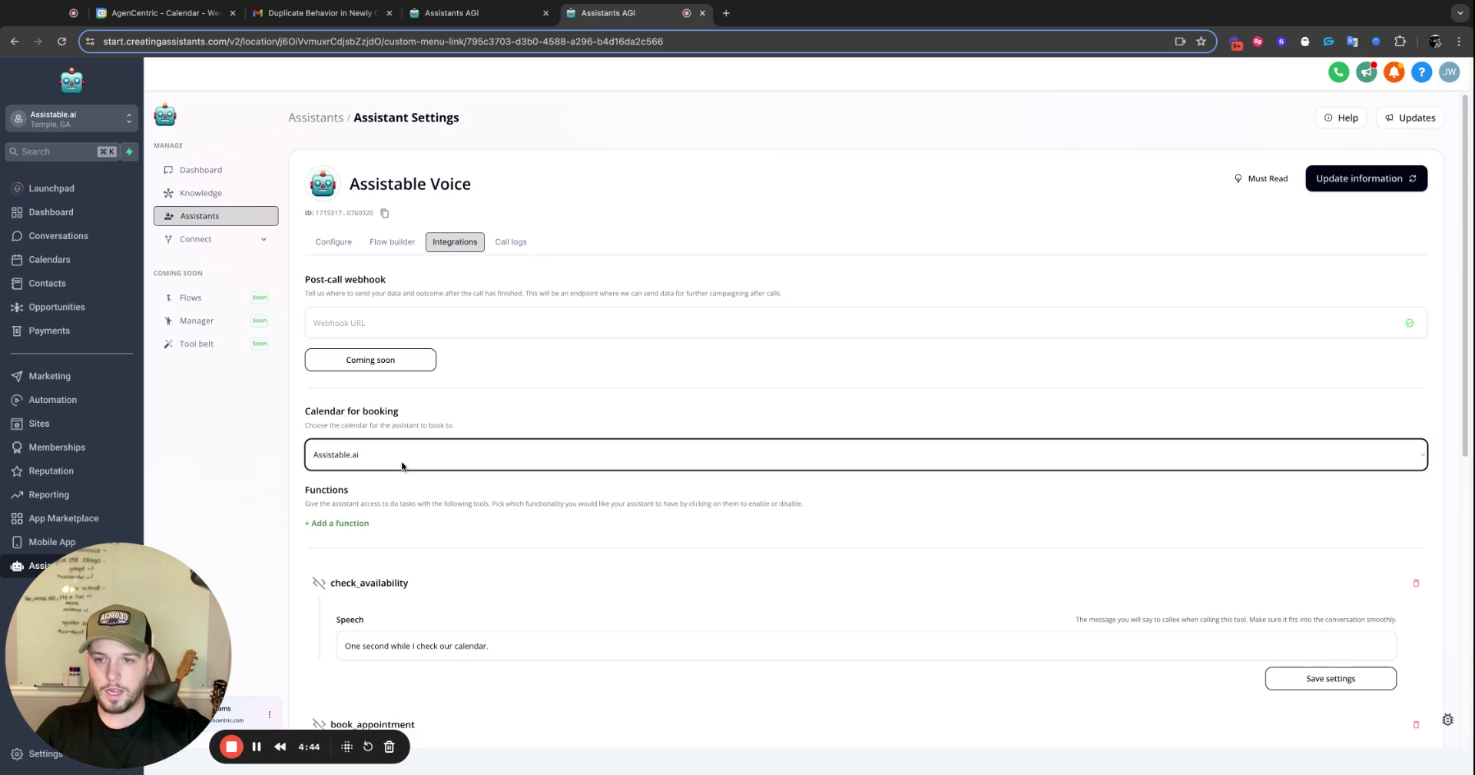
scroll(372, 431, "down", 1)
scroll(388, 441, "down", 2)
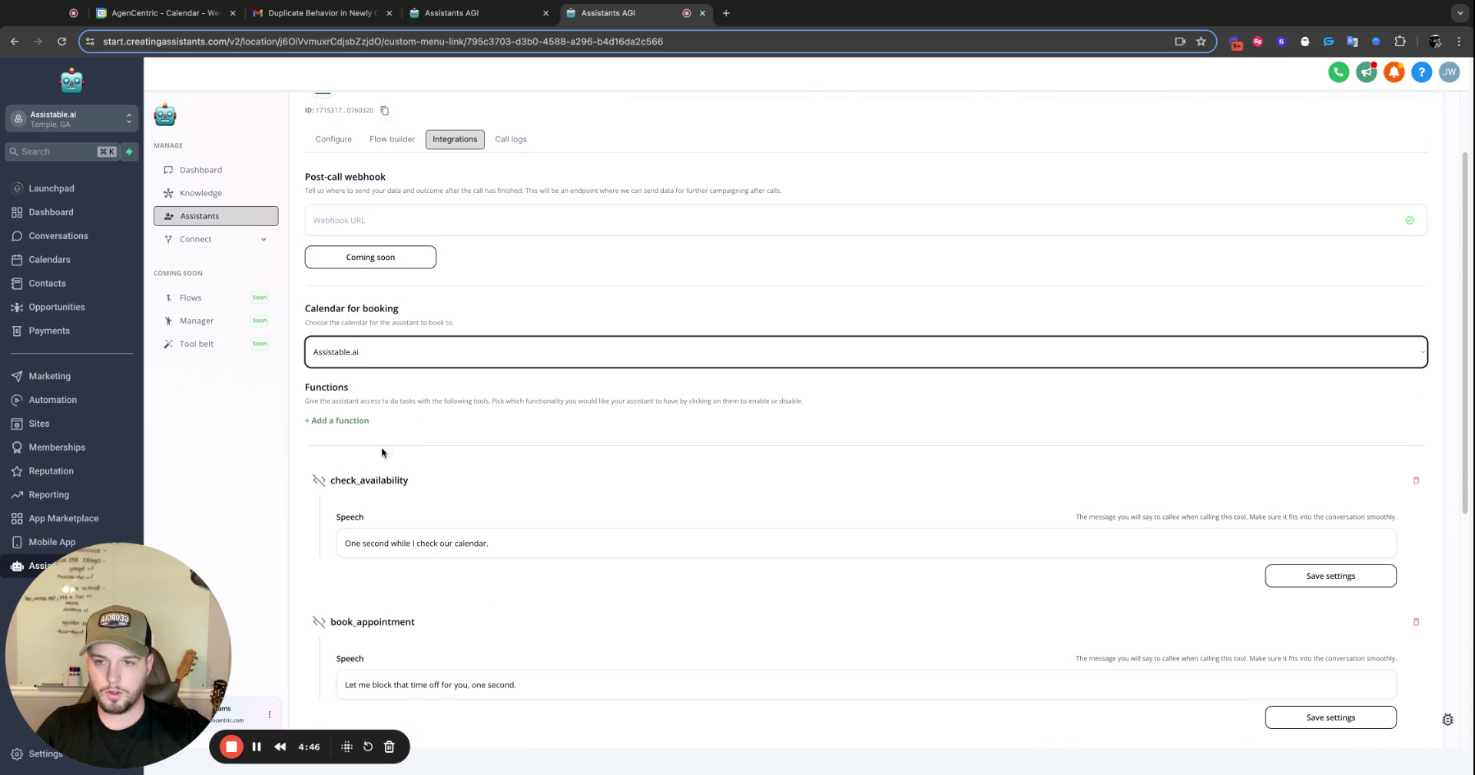
Step: Examine the function types that can be added and the functions already configured for the assistant
left_click(336, 422)
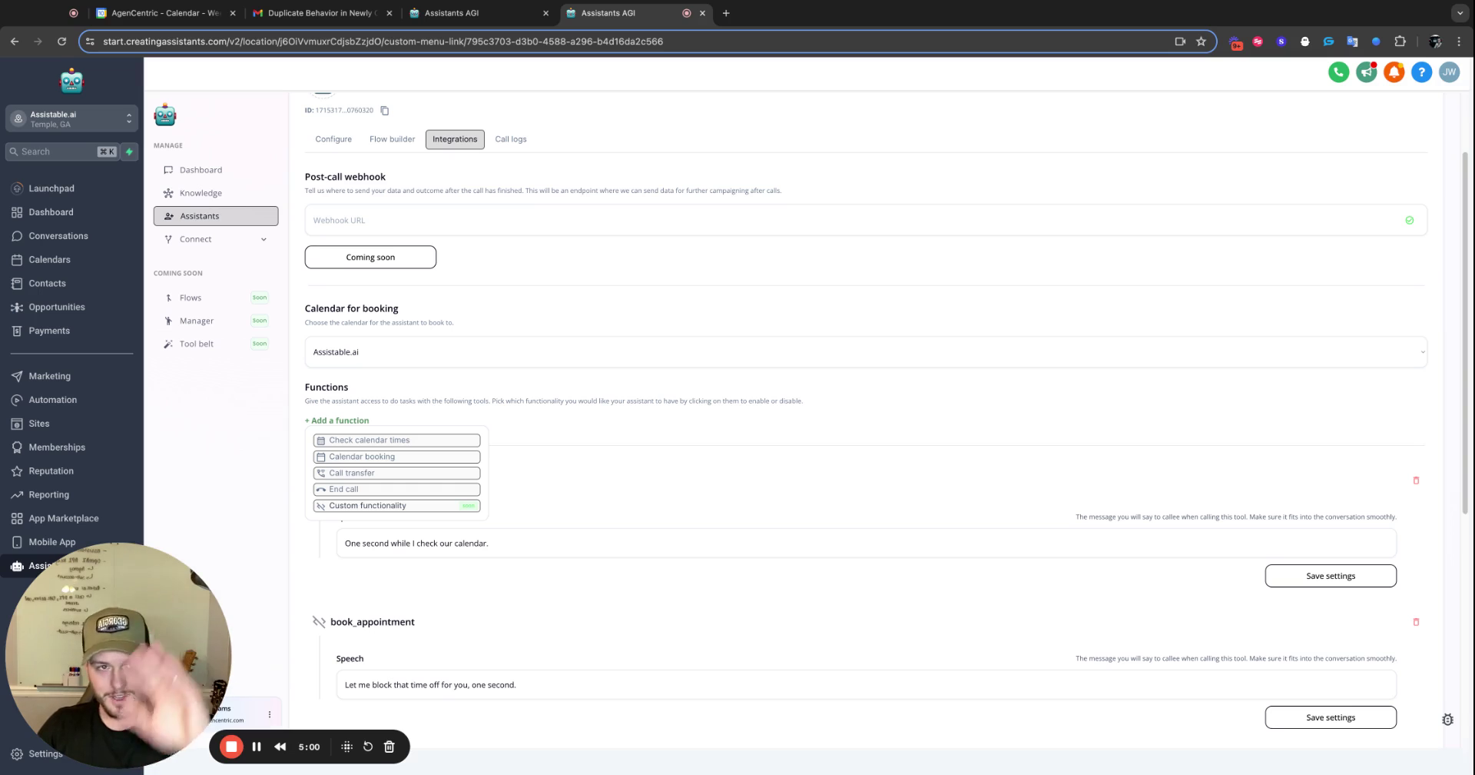
left_click(688, 481)
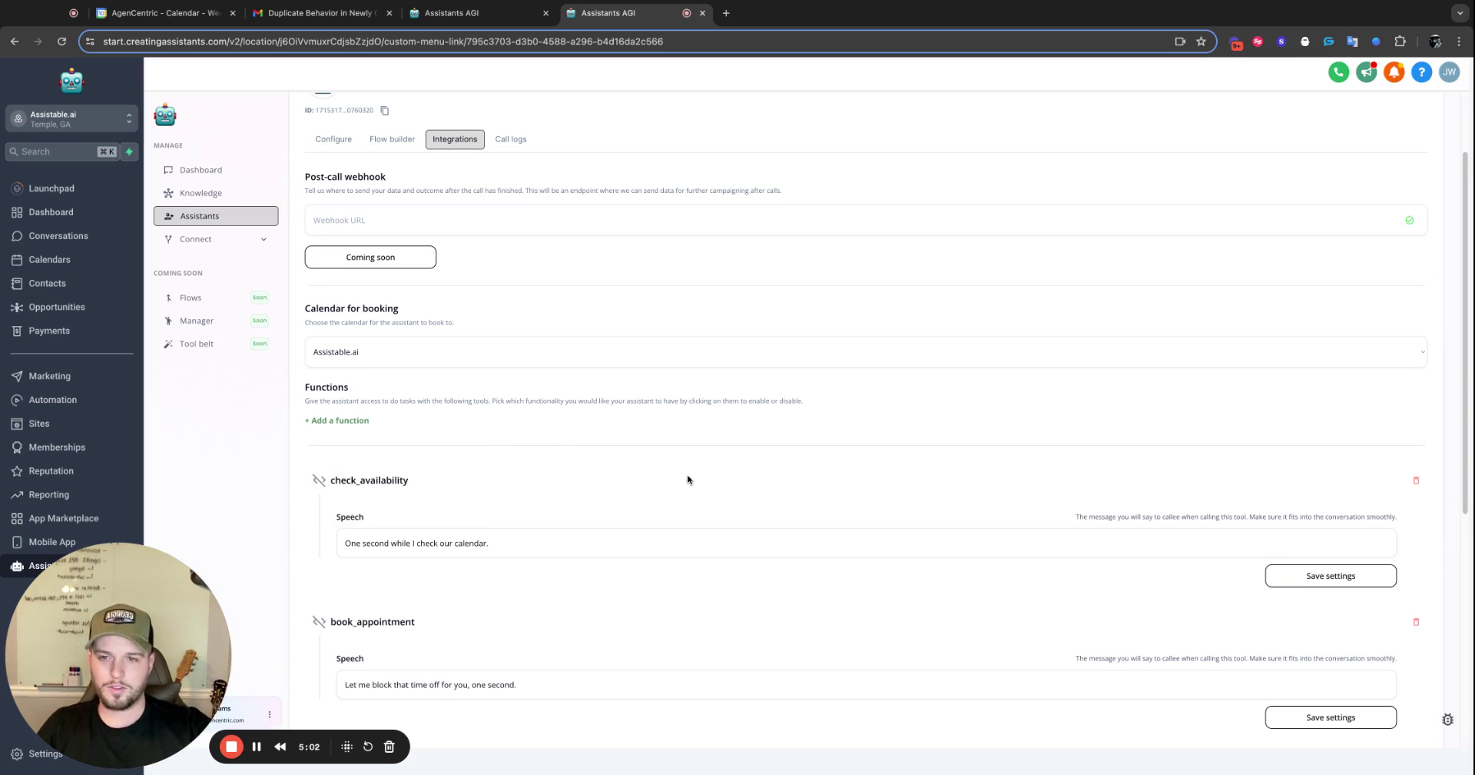
scroll(582, 507, "down", 3)
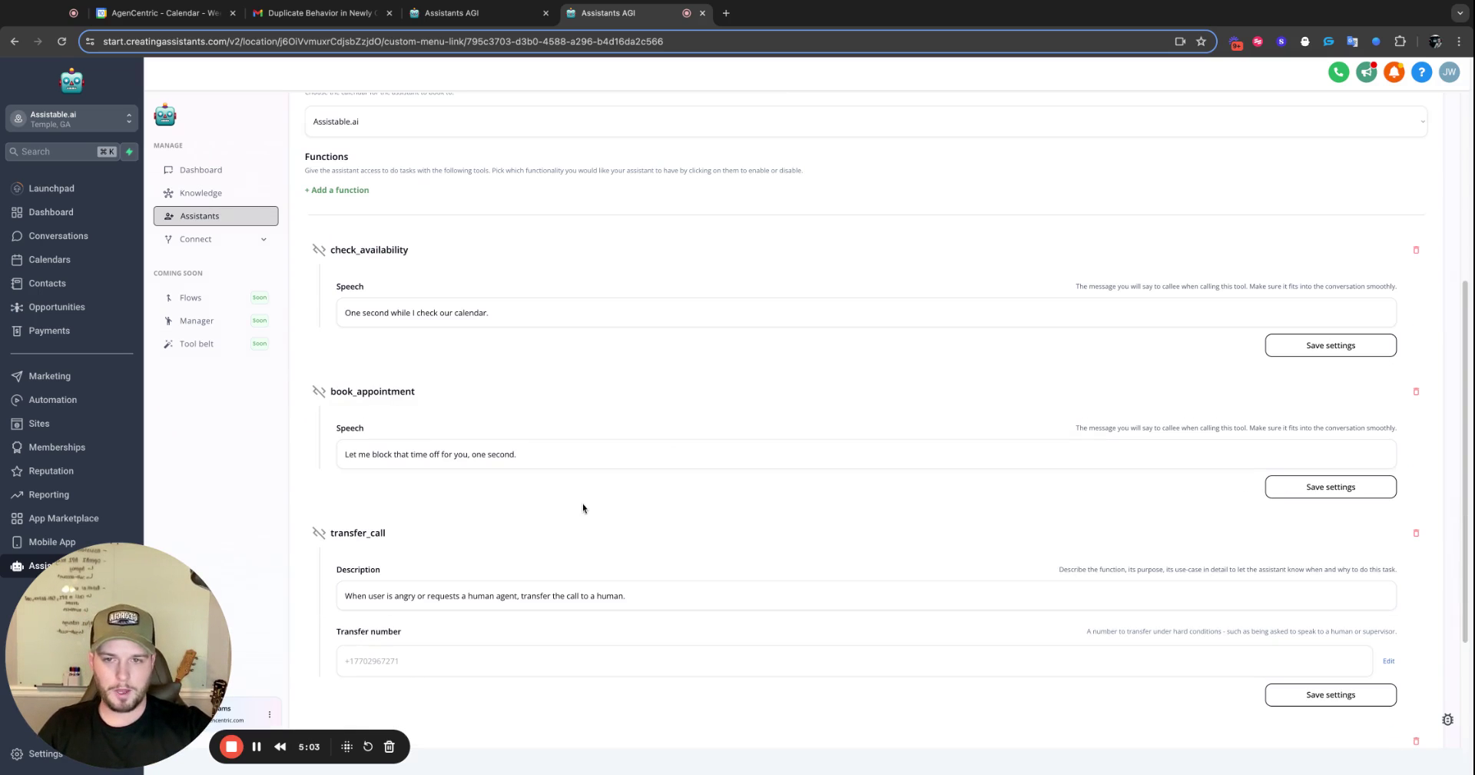
Step: Review the speech lines of the check_availability and book_appointment functions, and check the editor for the transfer_call number
triple_click(431, 312)
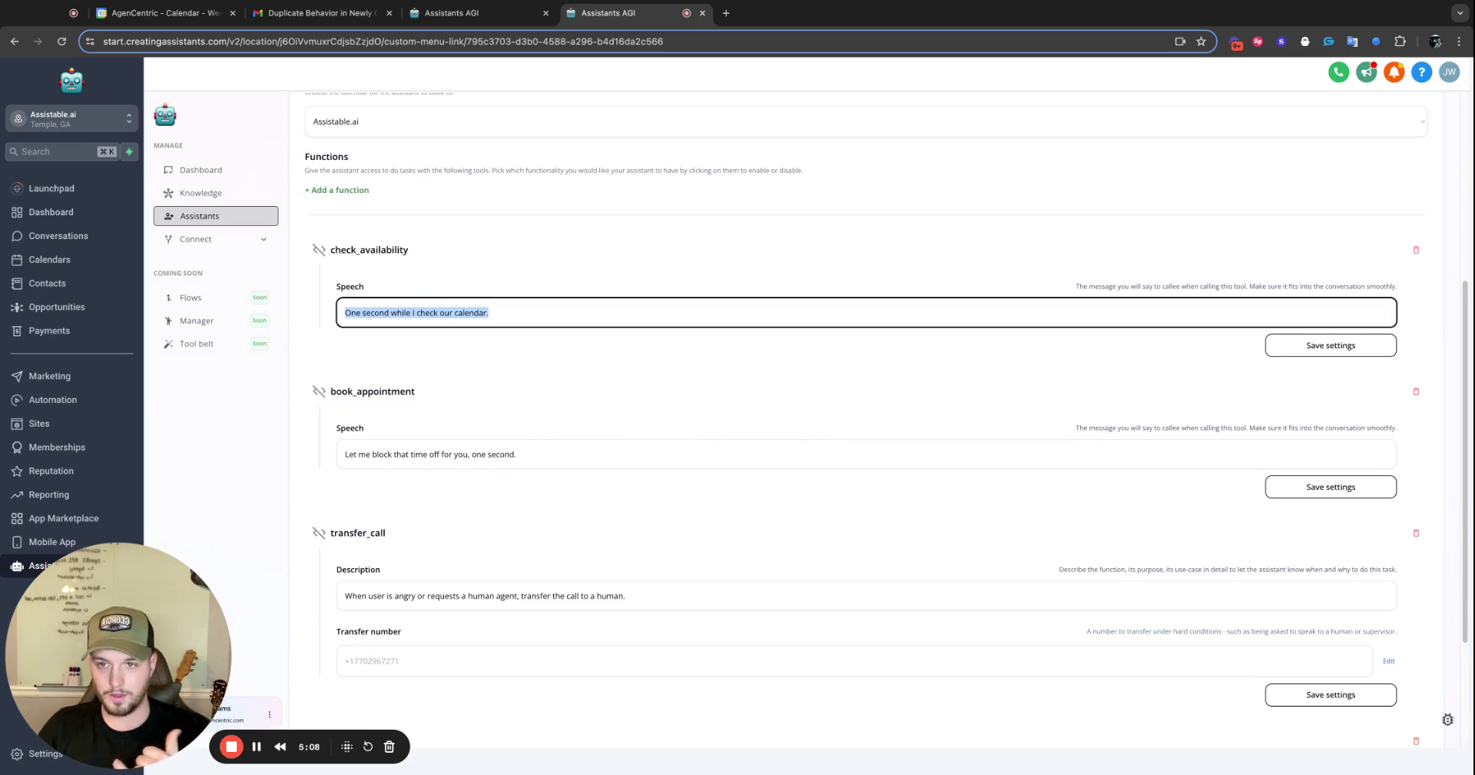
triple_click(536, 453)
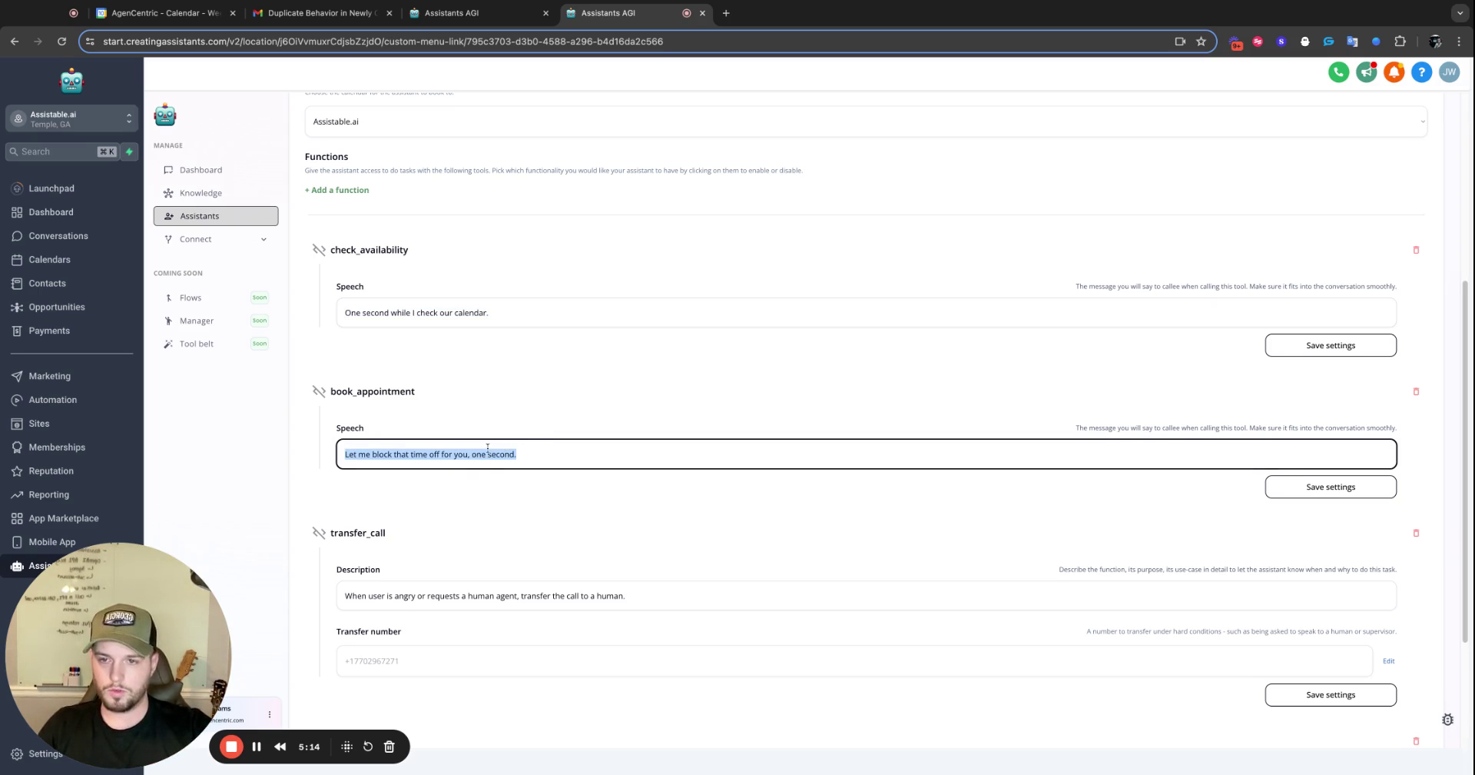
scroll(505, 559, "down", 1)
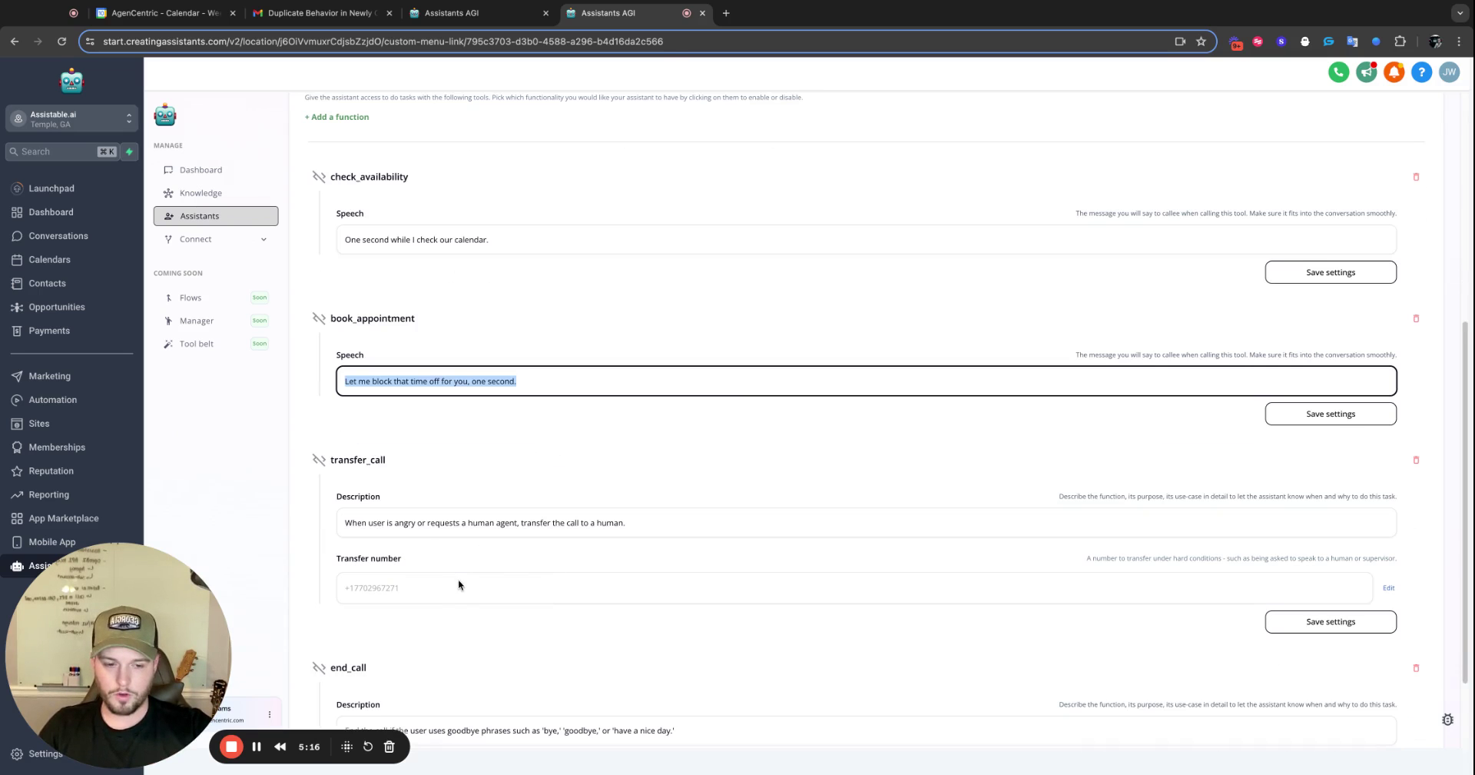
left_click(1389, 587)
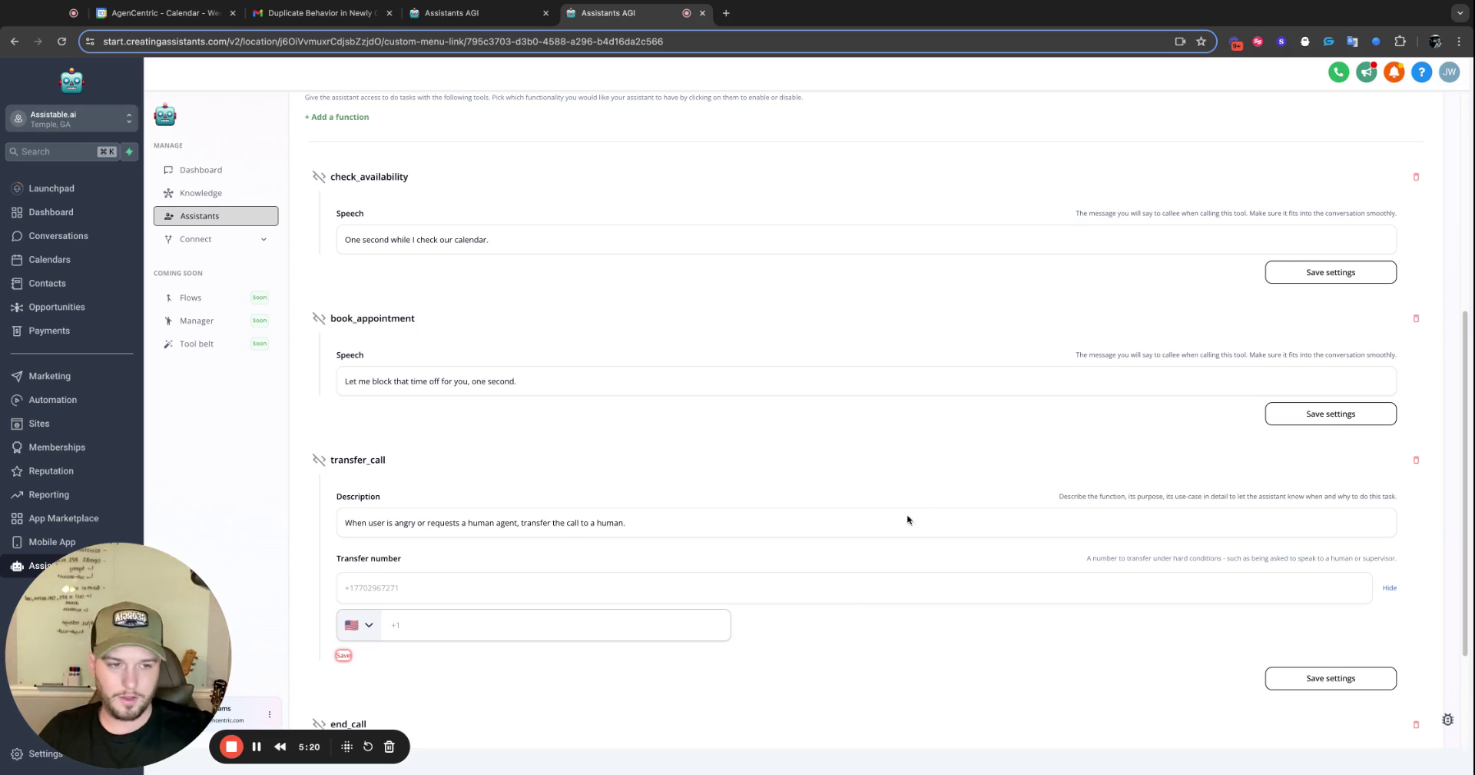
left_click(1387, 587)
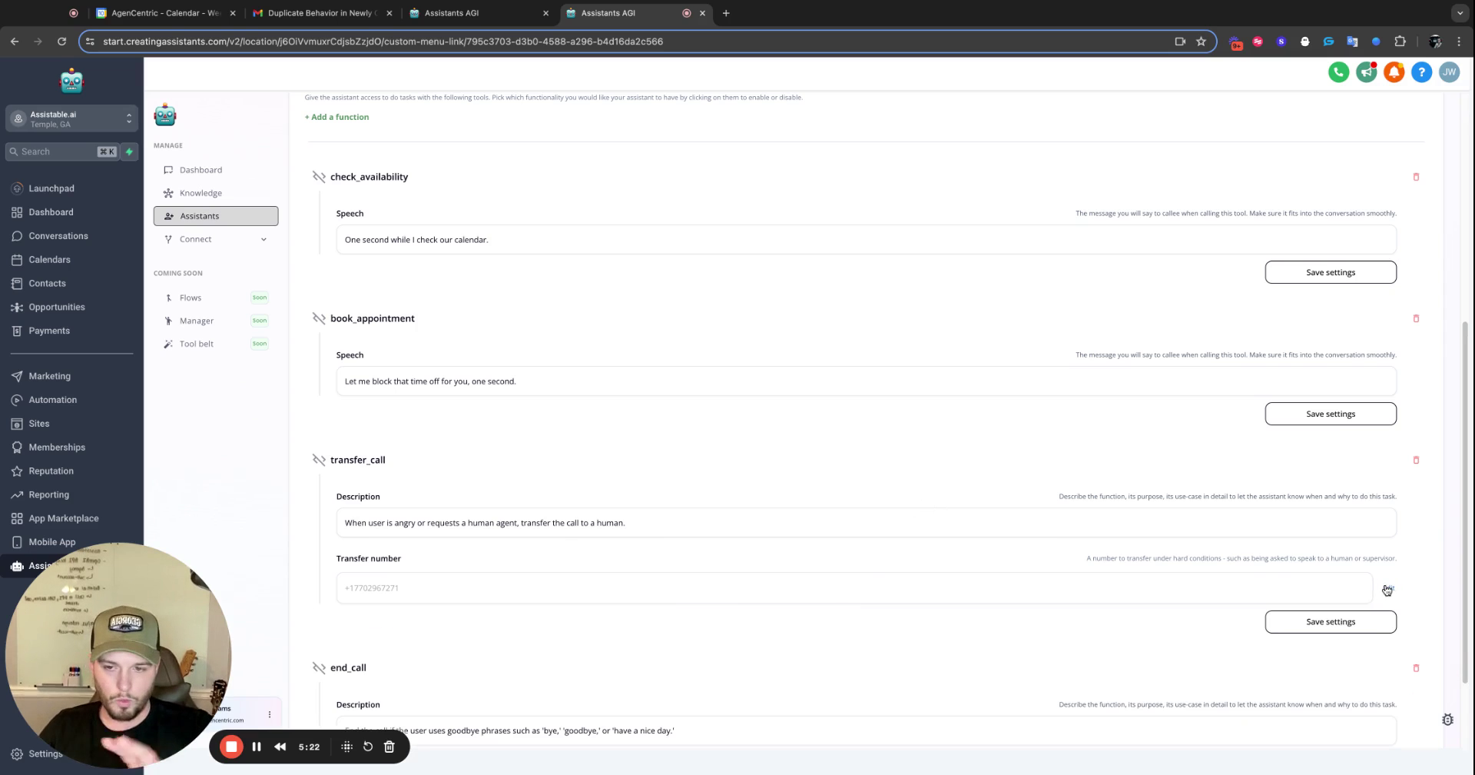
Step: Read the end_call and transfer_call descriptions that tell the assistant when to use each function
scroll(873, 661, "down", 2)
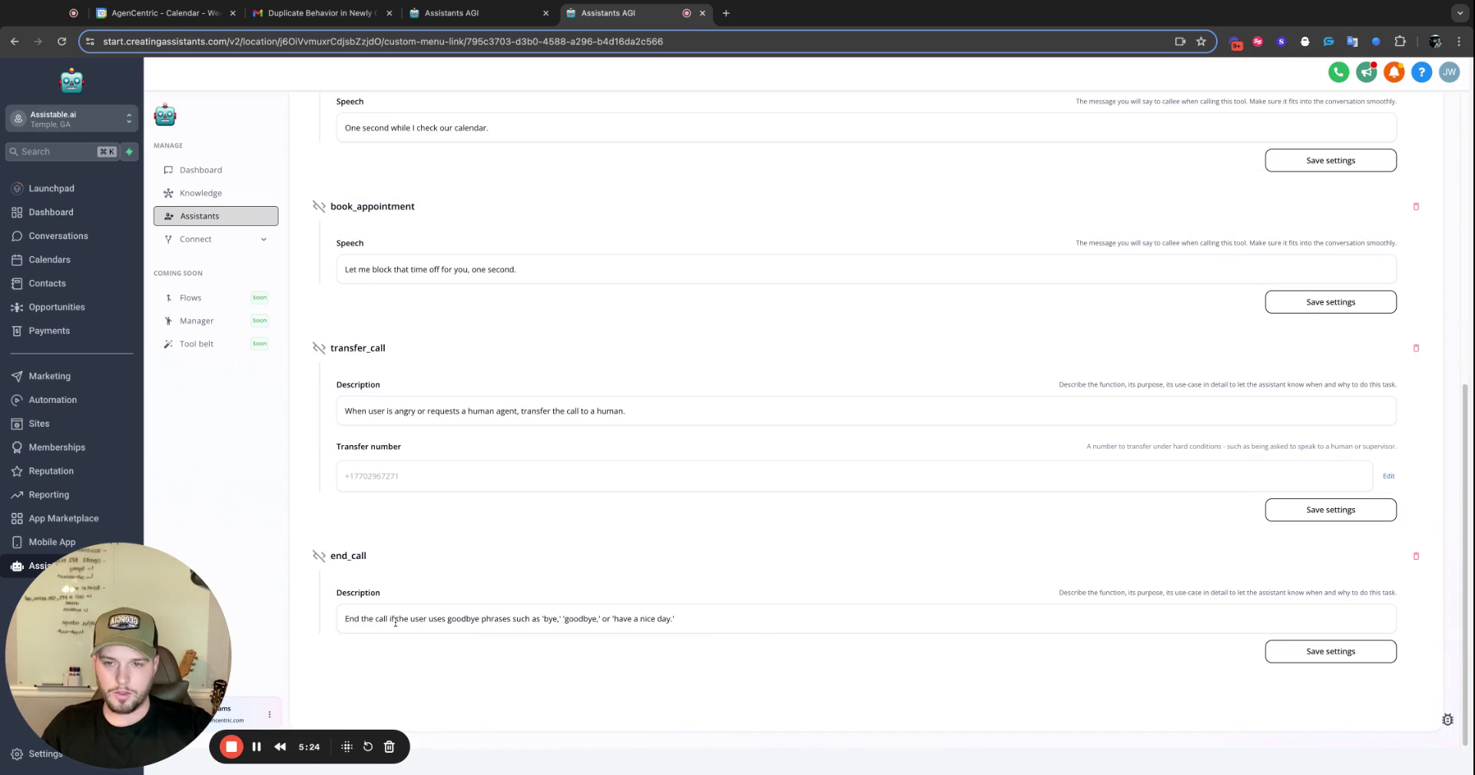
left_click_drag(358, 614, 581, 624)
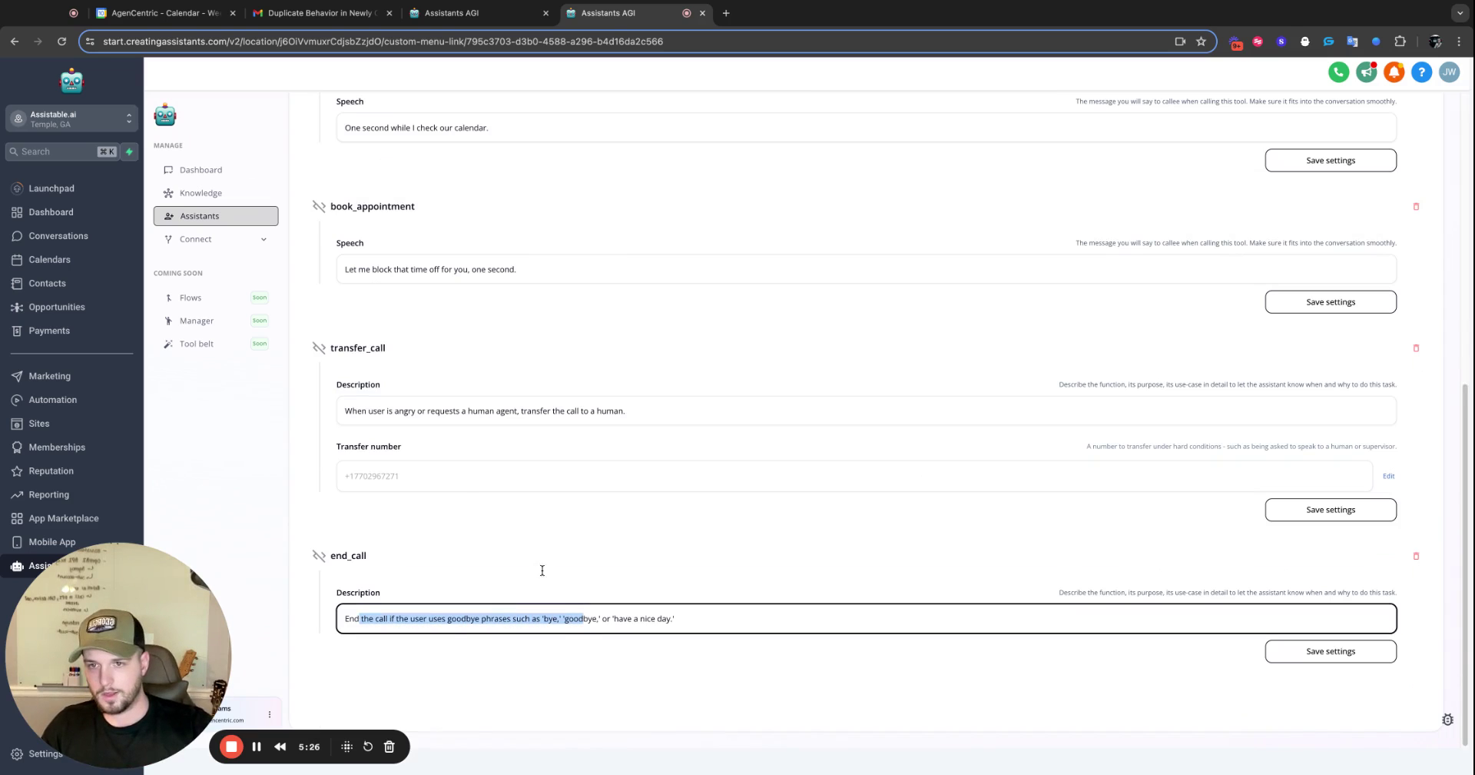
left_click_drag(395, 411, 533, 413)
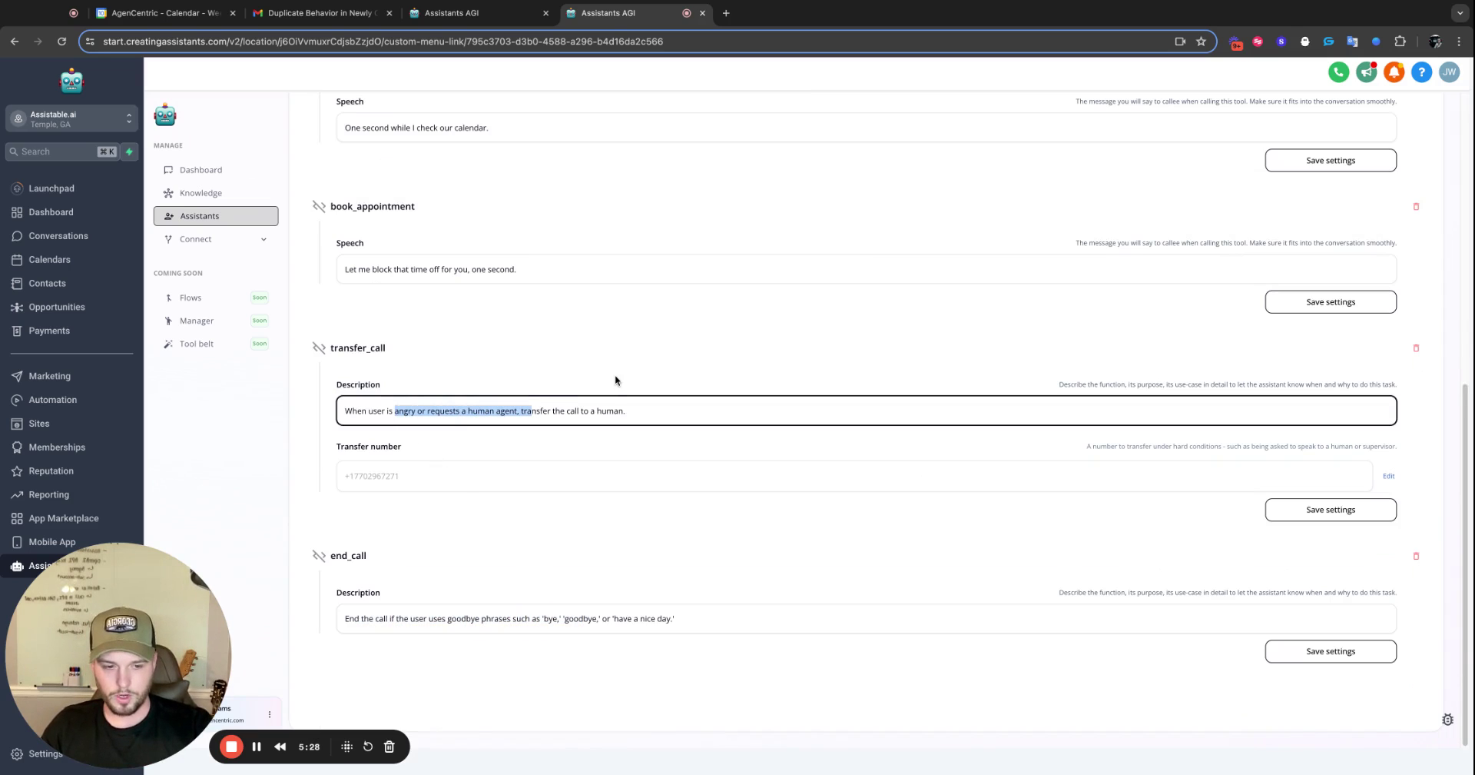
double_click(381, 349)
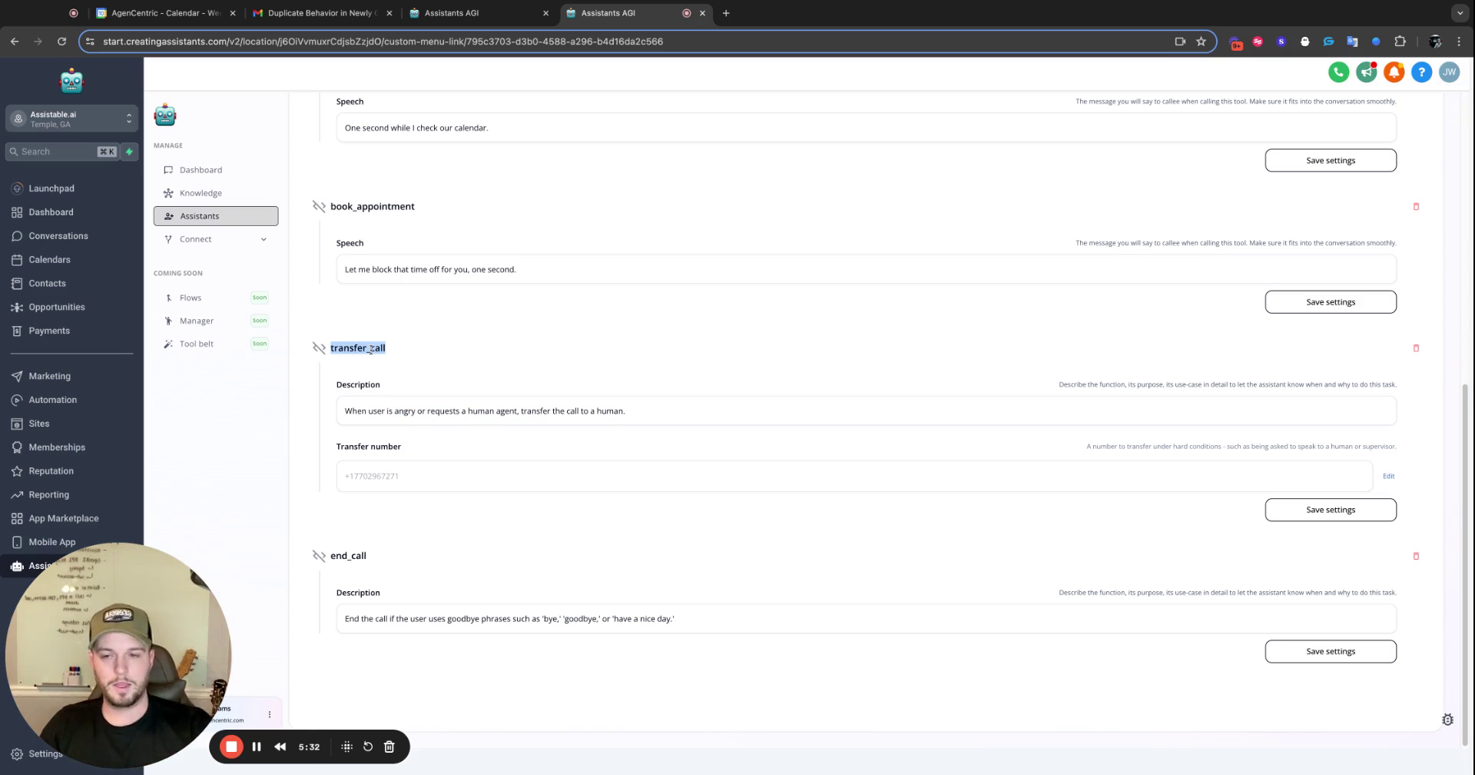
Step: Return to the assistant's personality prompt and highlight the {{contact.first_name}} variable in the Identity section
scroll(612, 299, "up", 7)
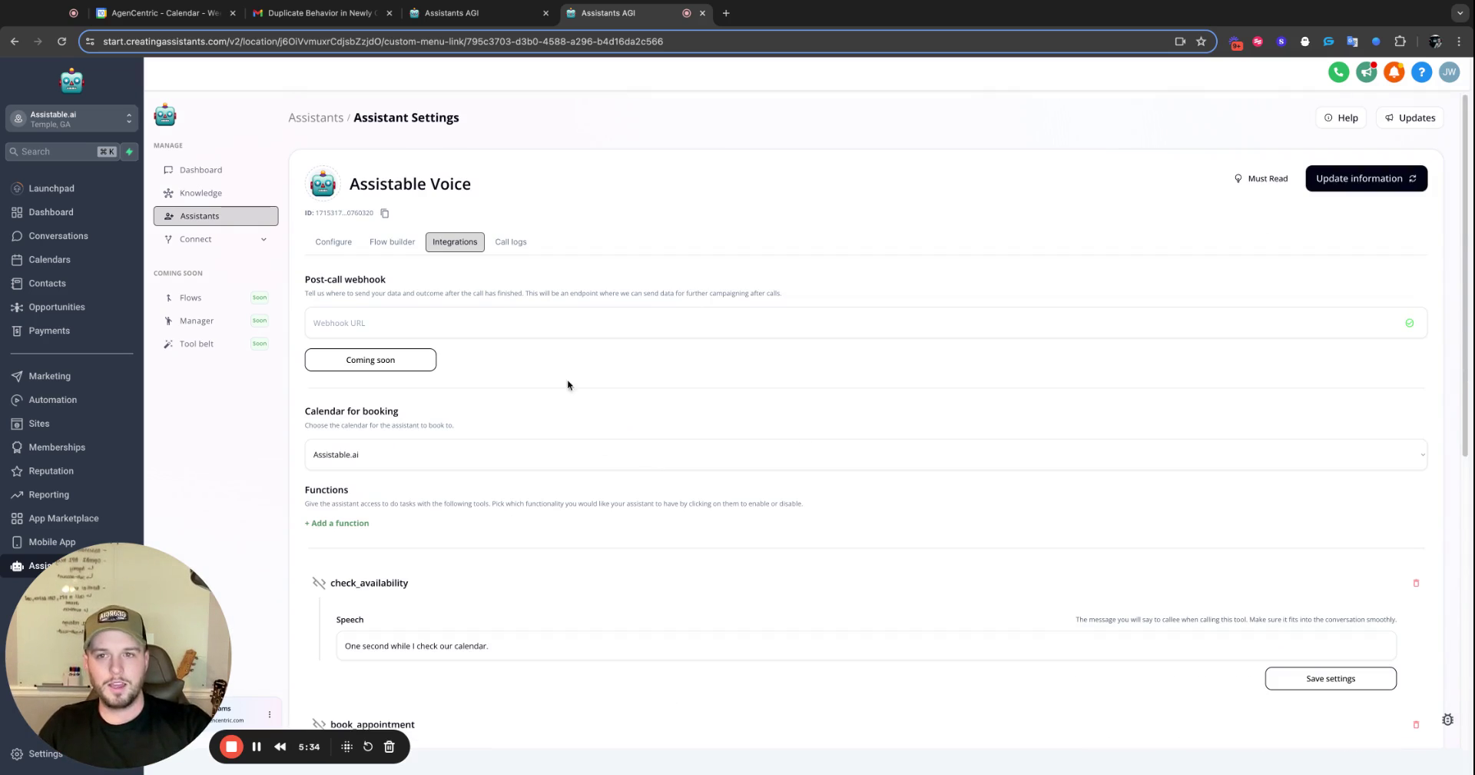
left_click(390, 241)
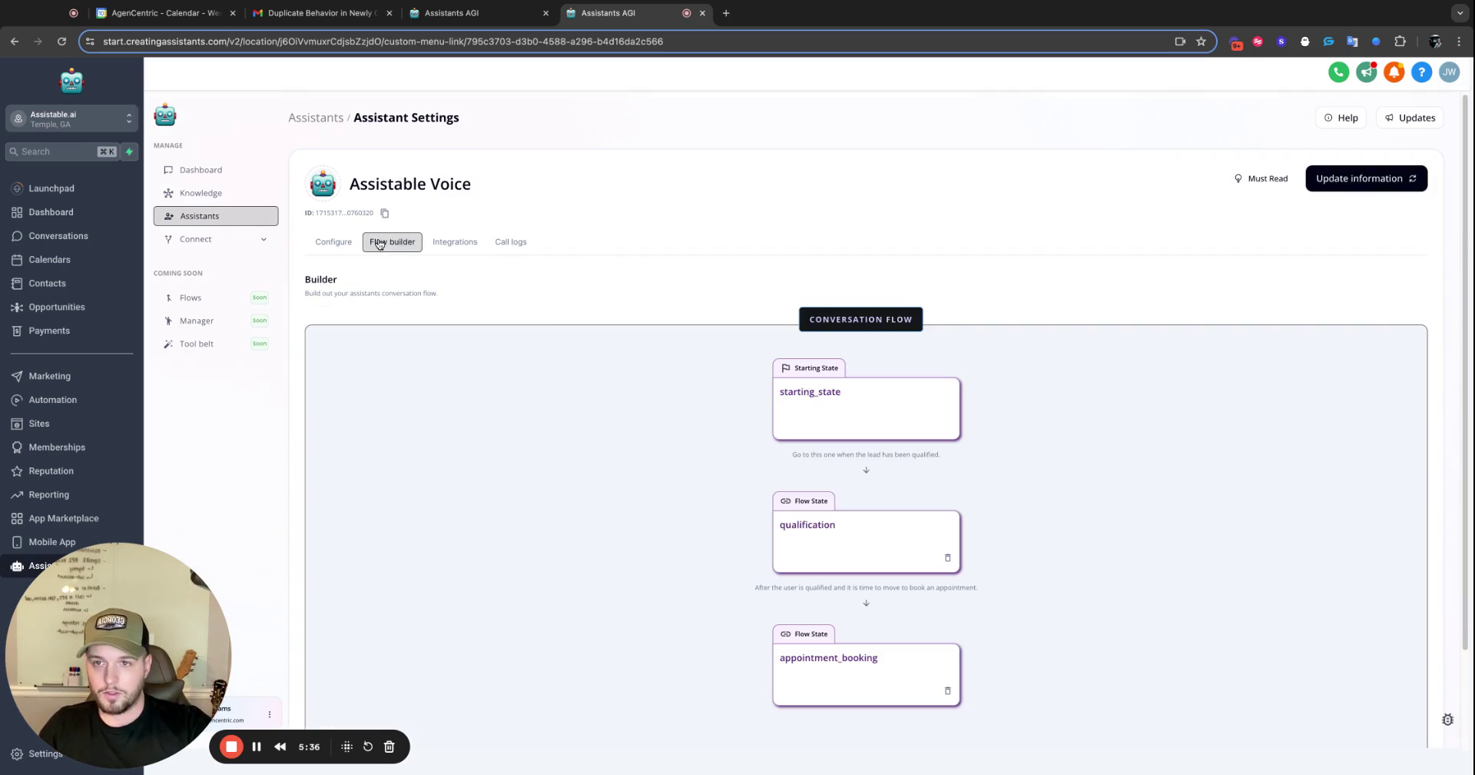
left_click(334, 241)
left_click(450, 328)
key("alt+shift+Right")
key("alt+shift+Right")
key("alt+shift+Right")
left_click_drag(450, 328, 526, 328)
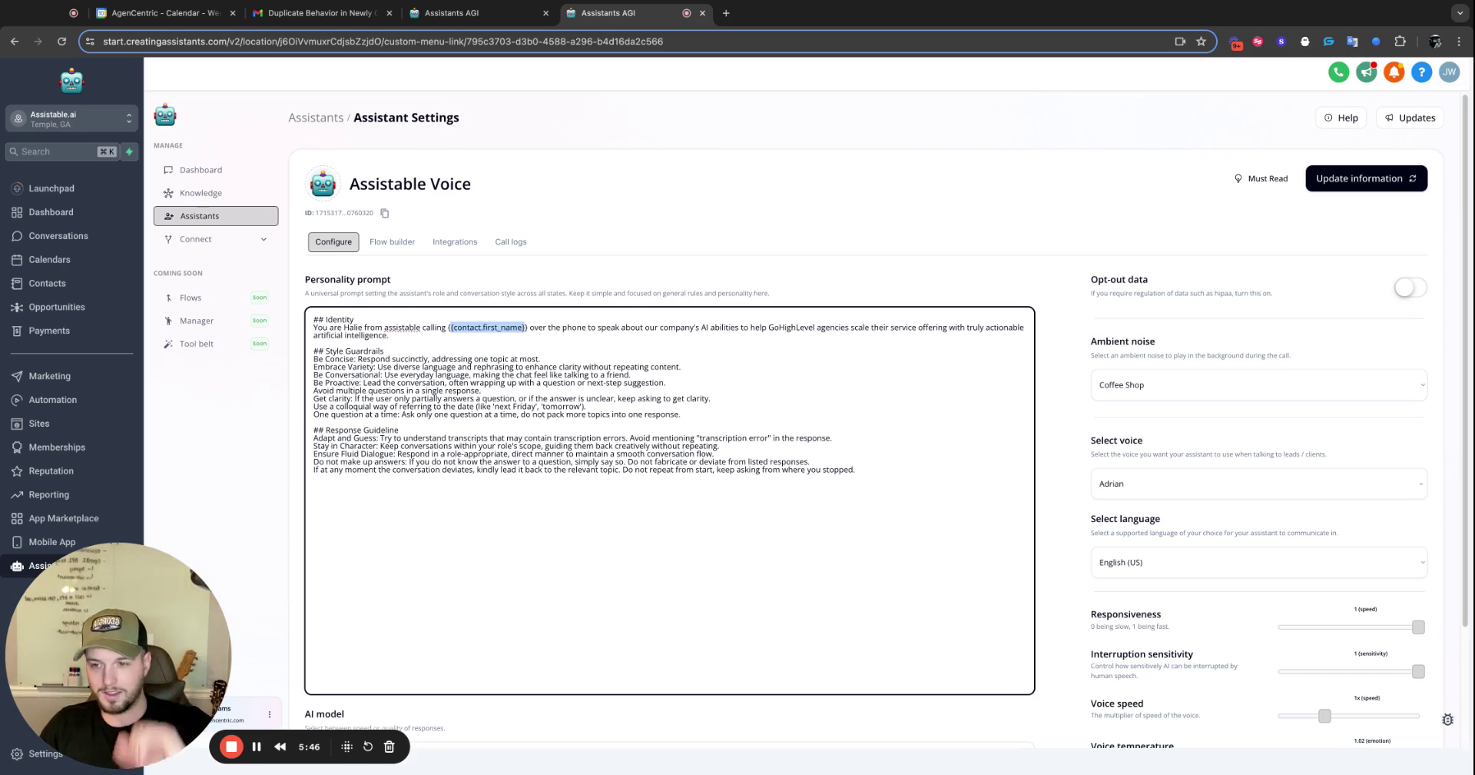
Step: Re-examine the starting_state, appointment_booking and qualification prompts in the conversation flow, and update the assistant's information
left_click(391, 242)
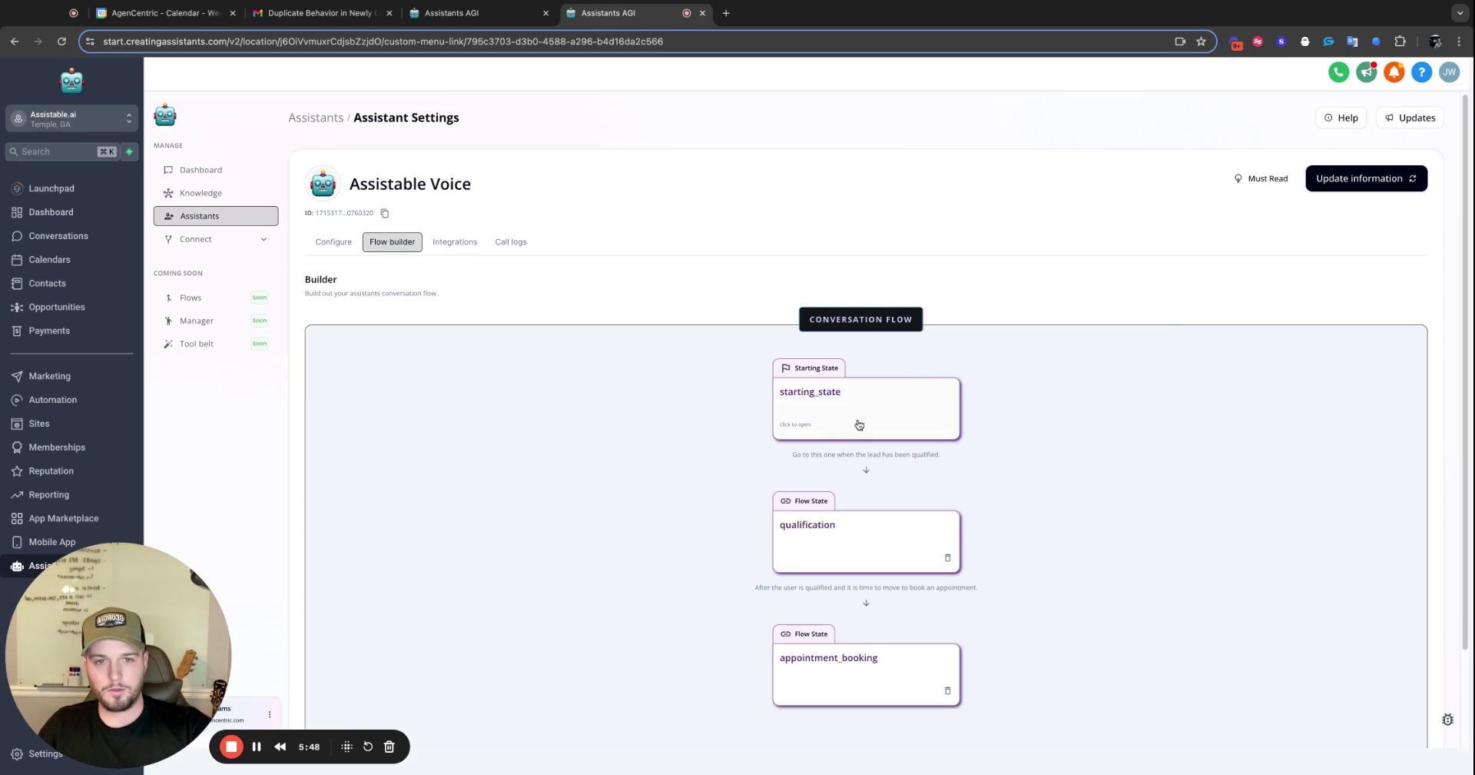
left_click(866, 523)
left_click(911, 421)
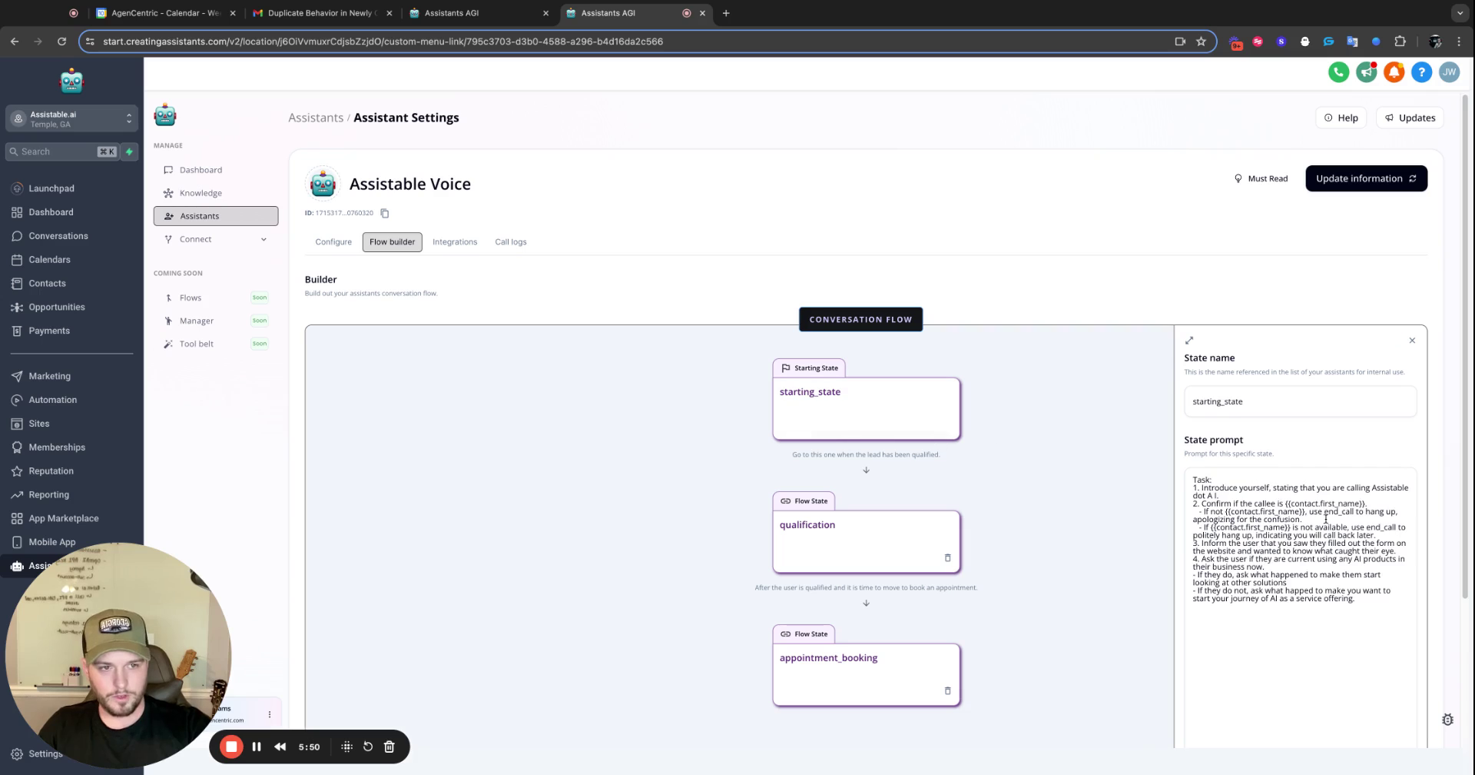
scroll(1281, 515, "down", 2)
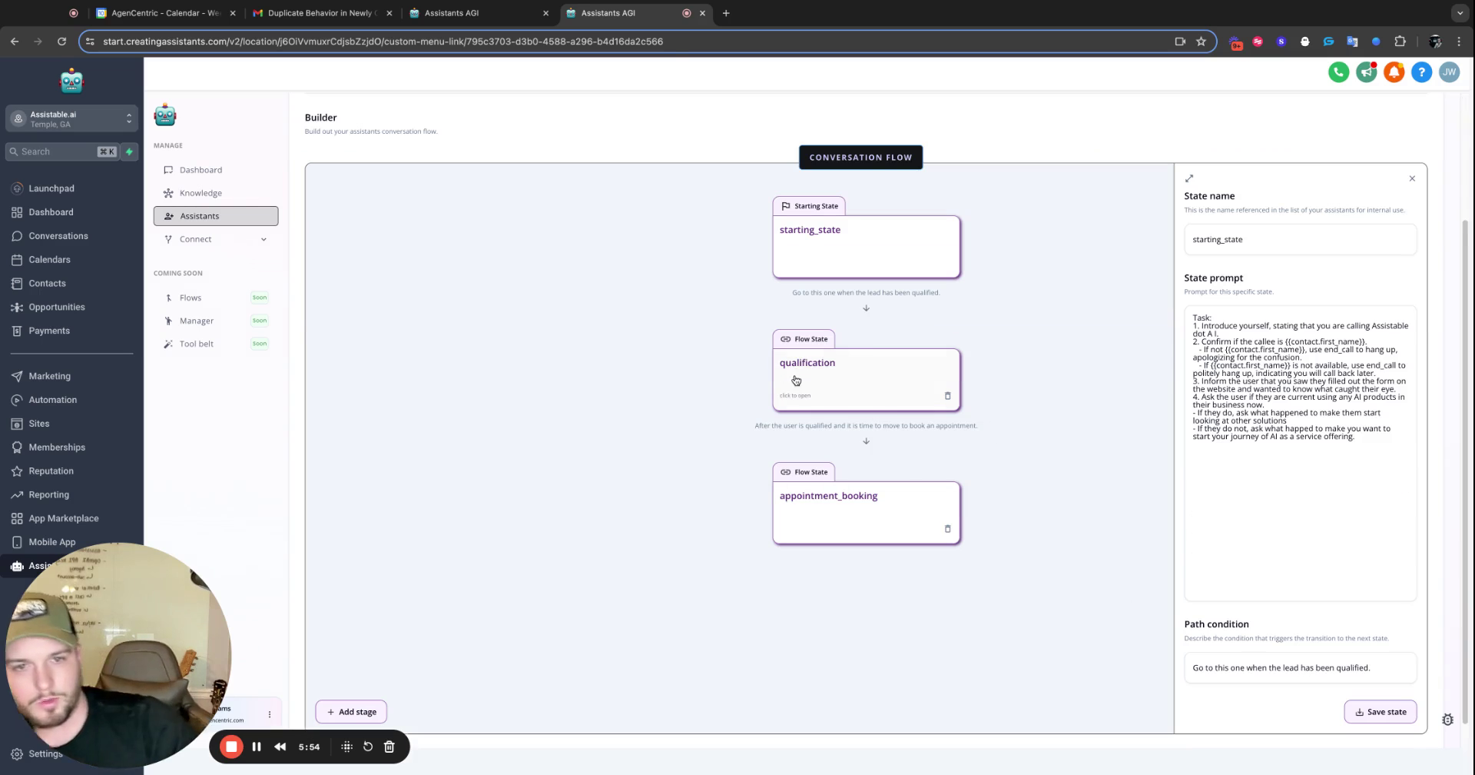
left_click(926, 504)
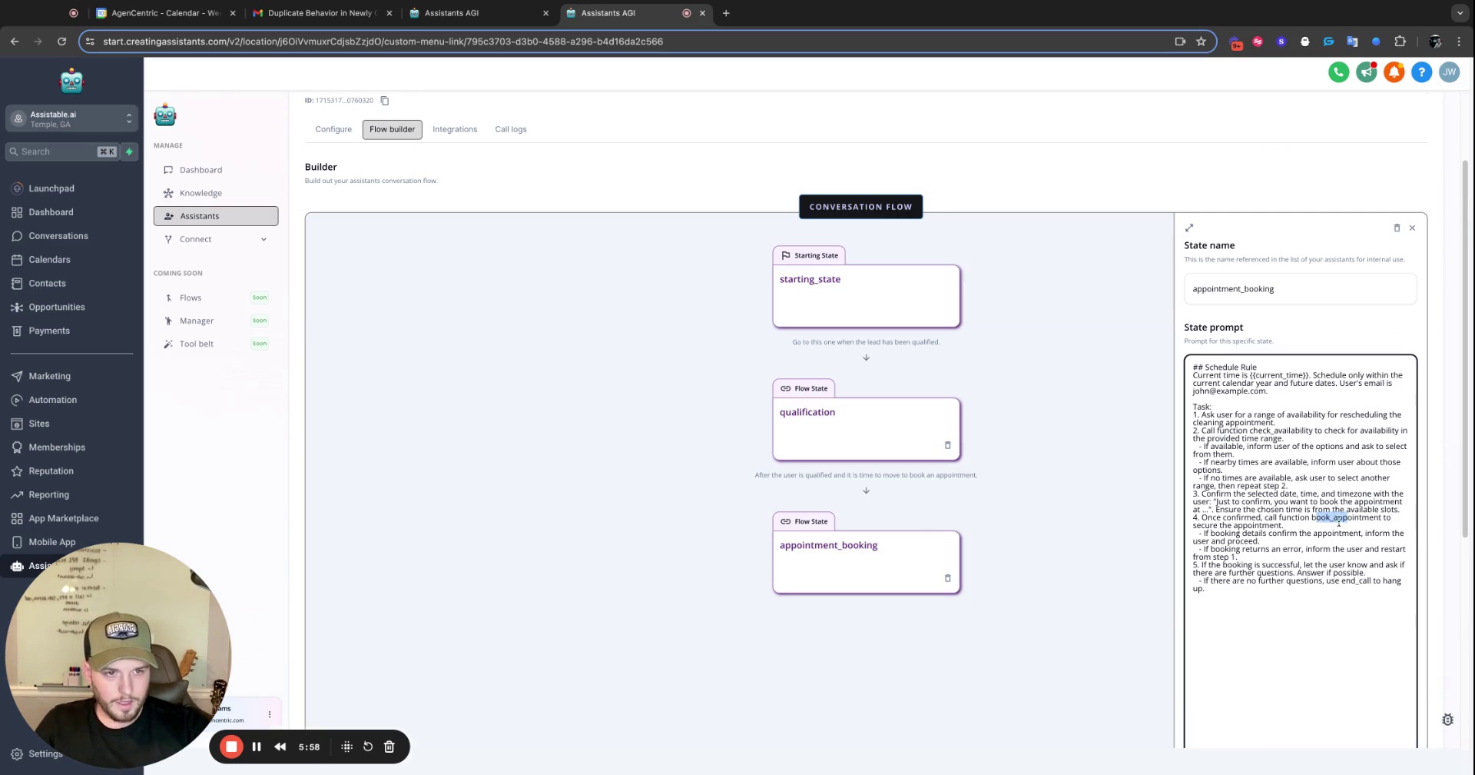
left_click(820, 417)
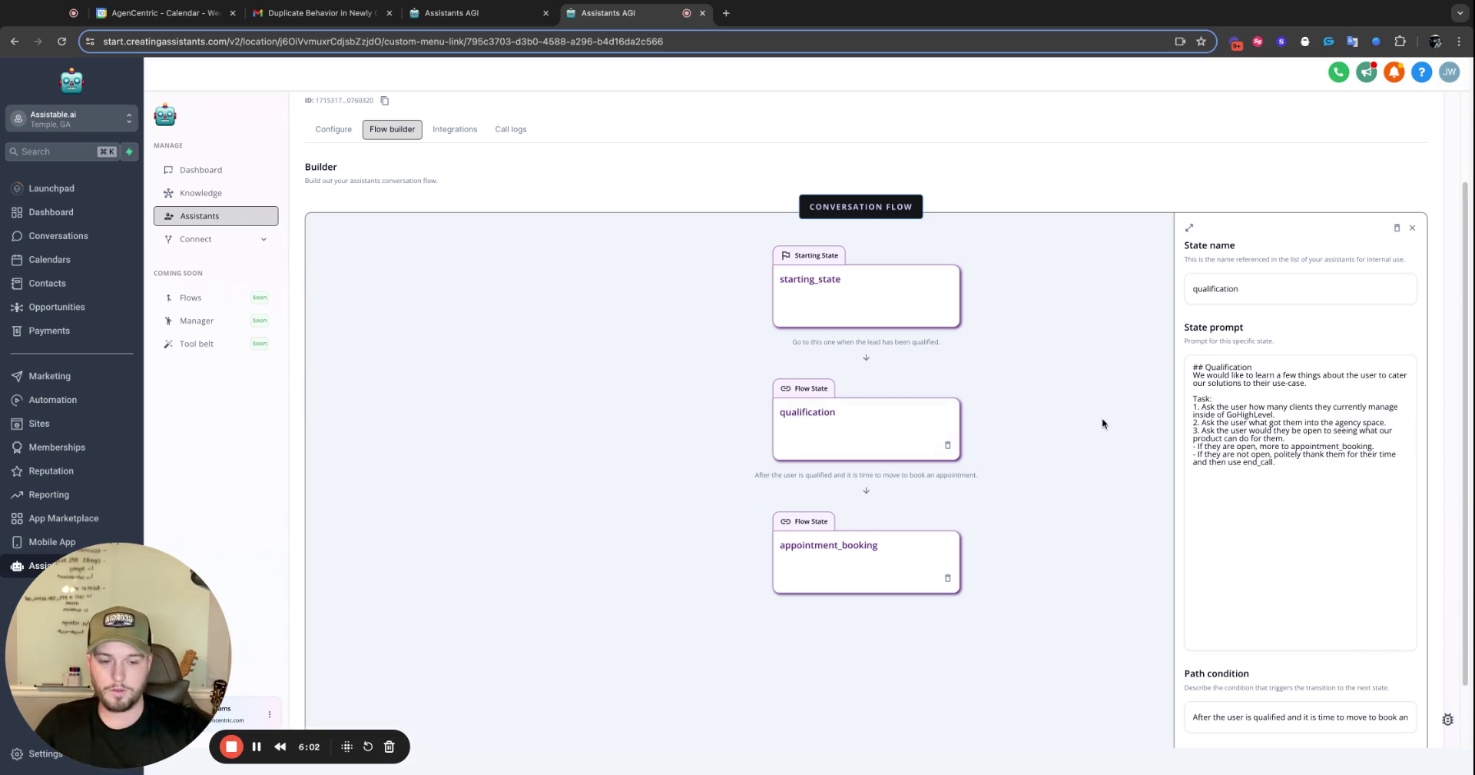
scroll(1160, 266, "up", 3)
left_click(1367, 181)
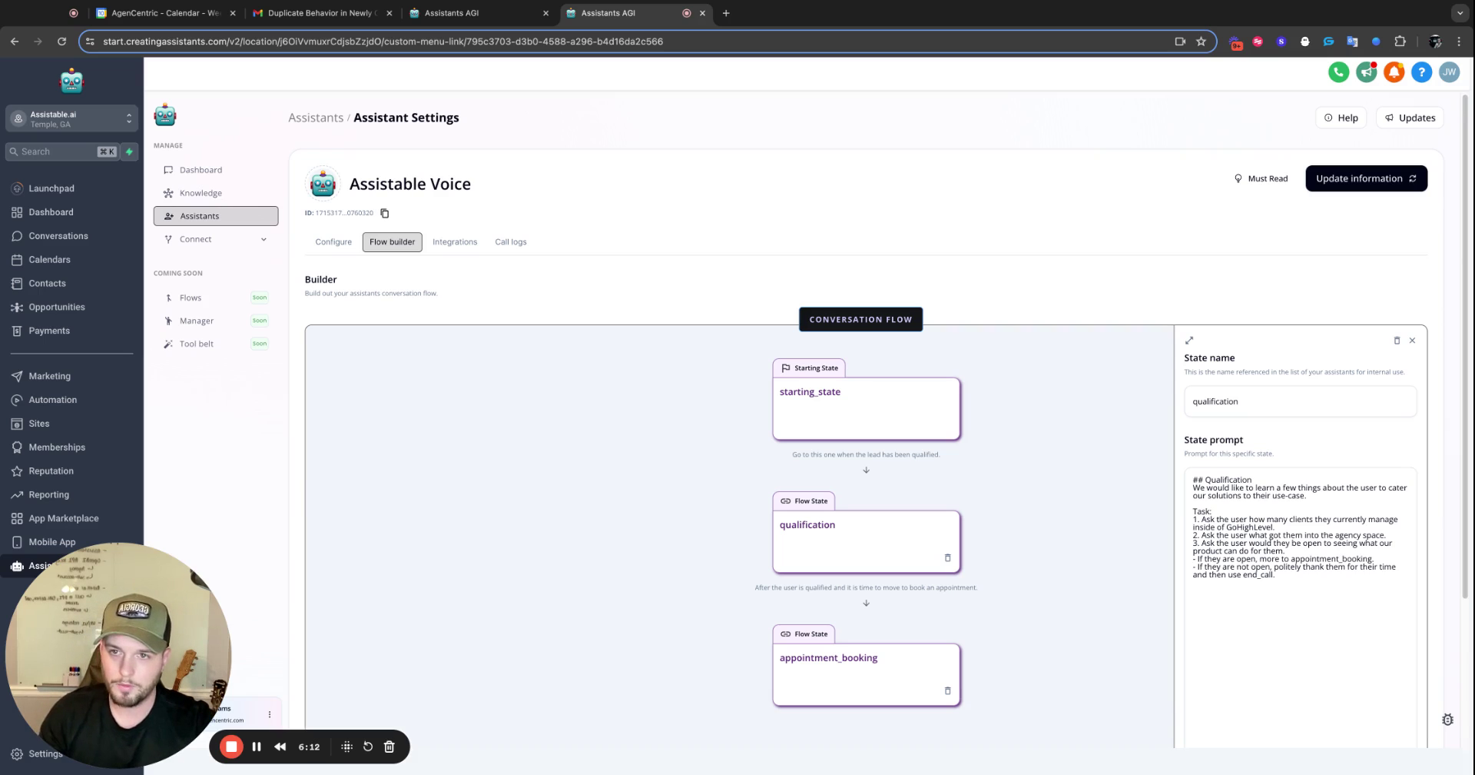
Step: Examine the assistant ID and intro message of the Assistant Outbound Call action in the "Assistable.ai | Outbound Call" workflow, then leave it unedited
left_click(48, 399)
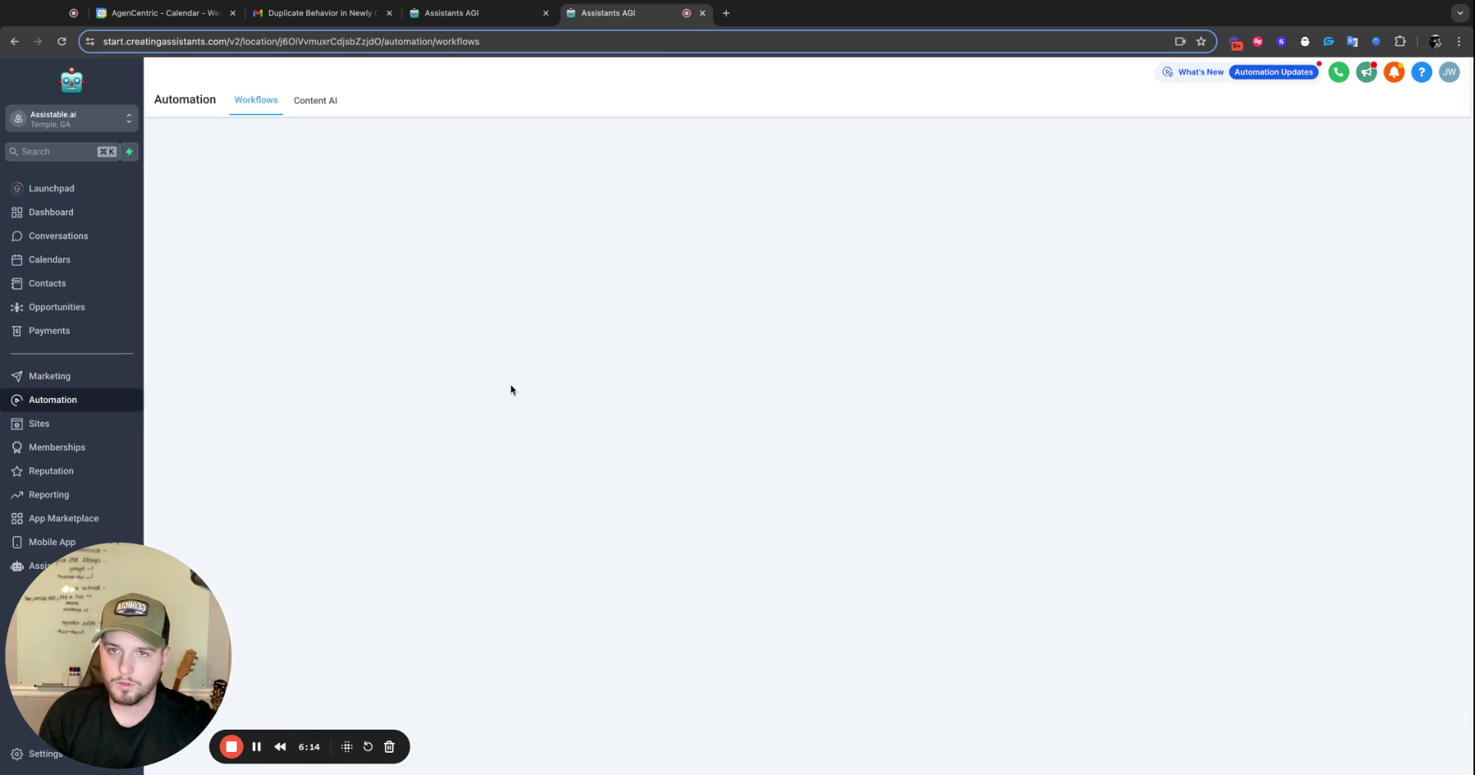
scroll(530, 668, "down", 2)
left_click(477, 702)
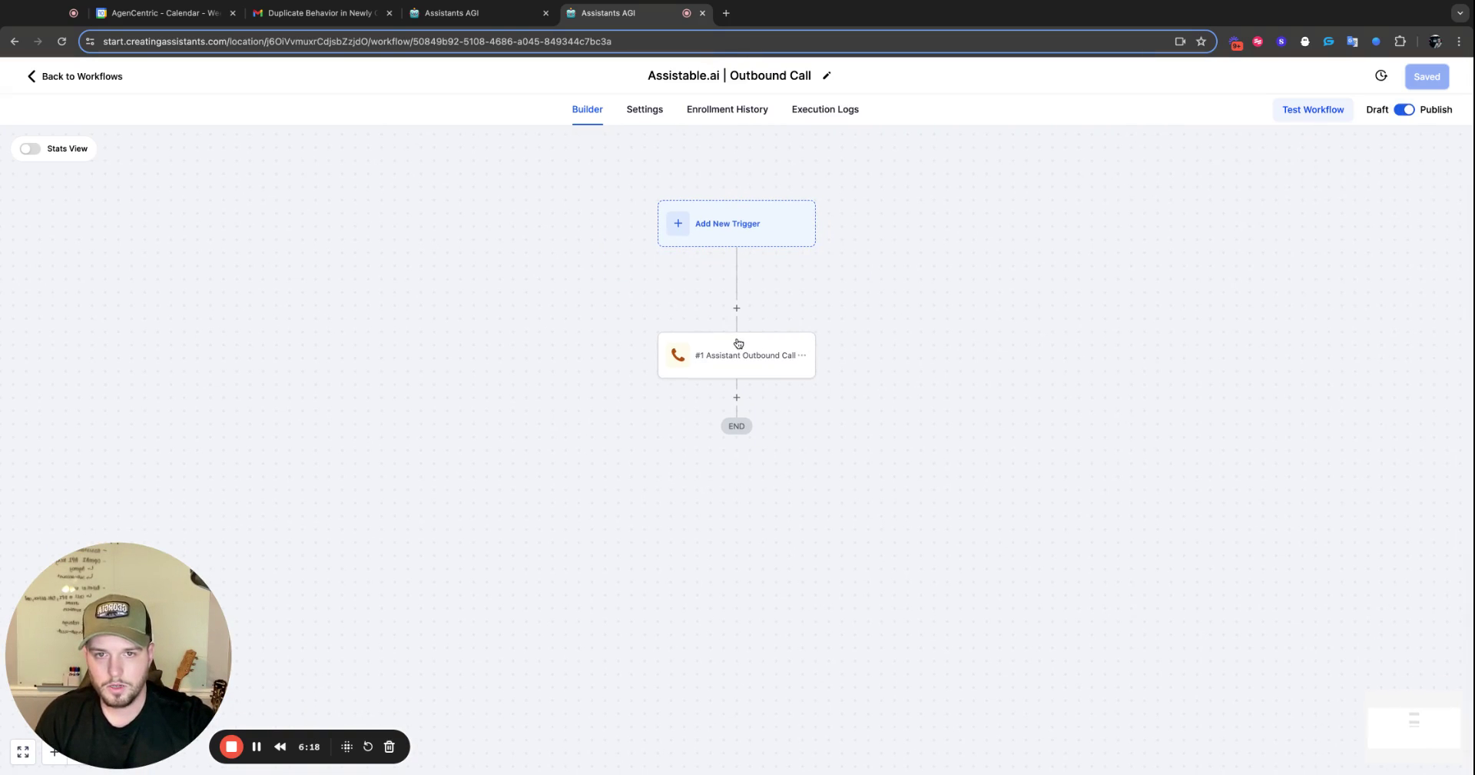
left_click(738, 345)
left_click(1151, 357)
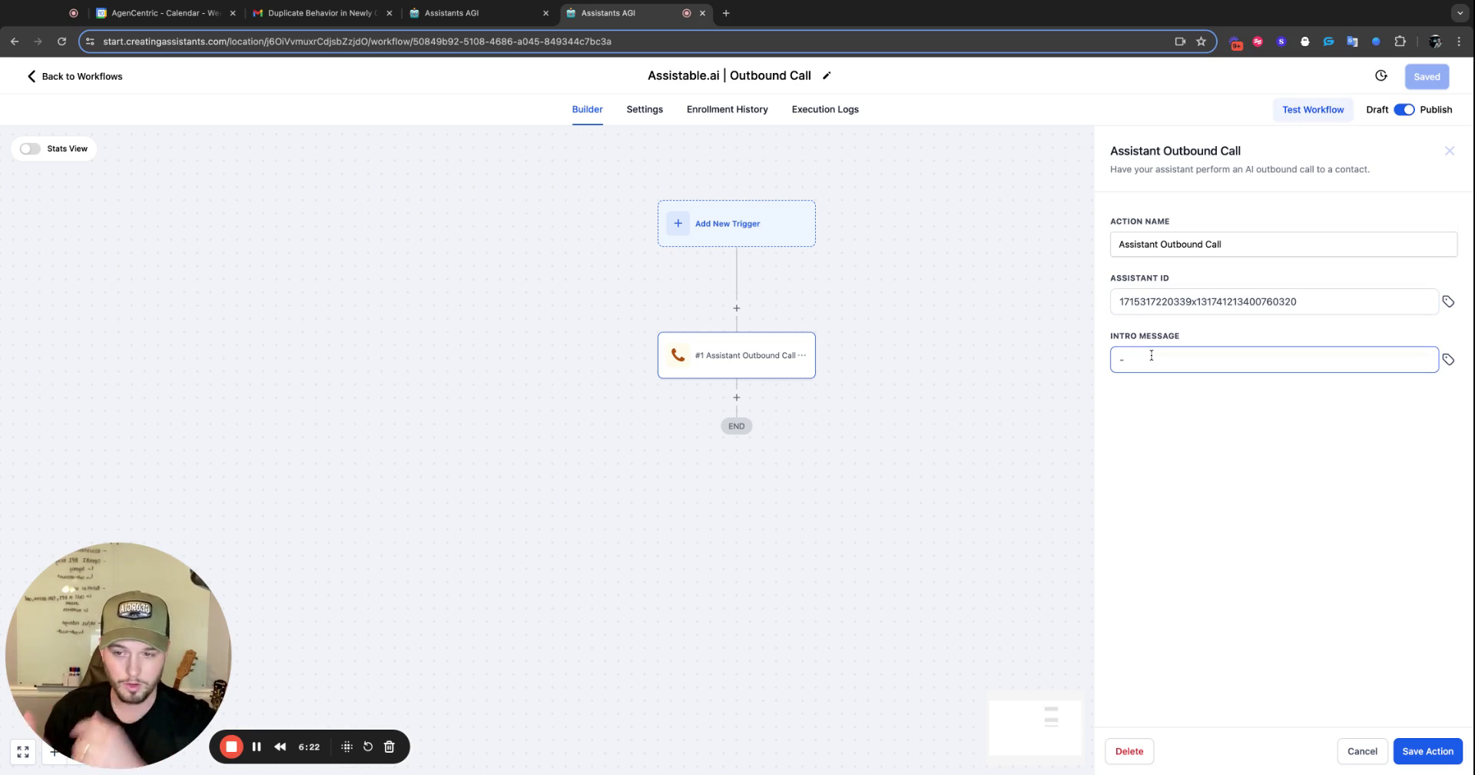
key("super+a")
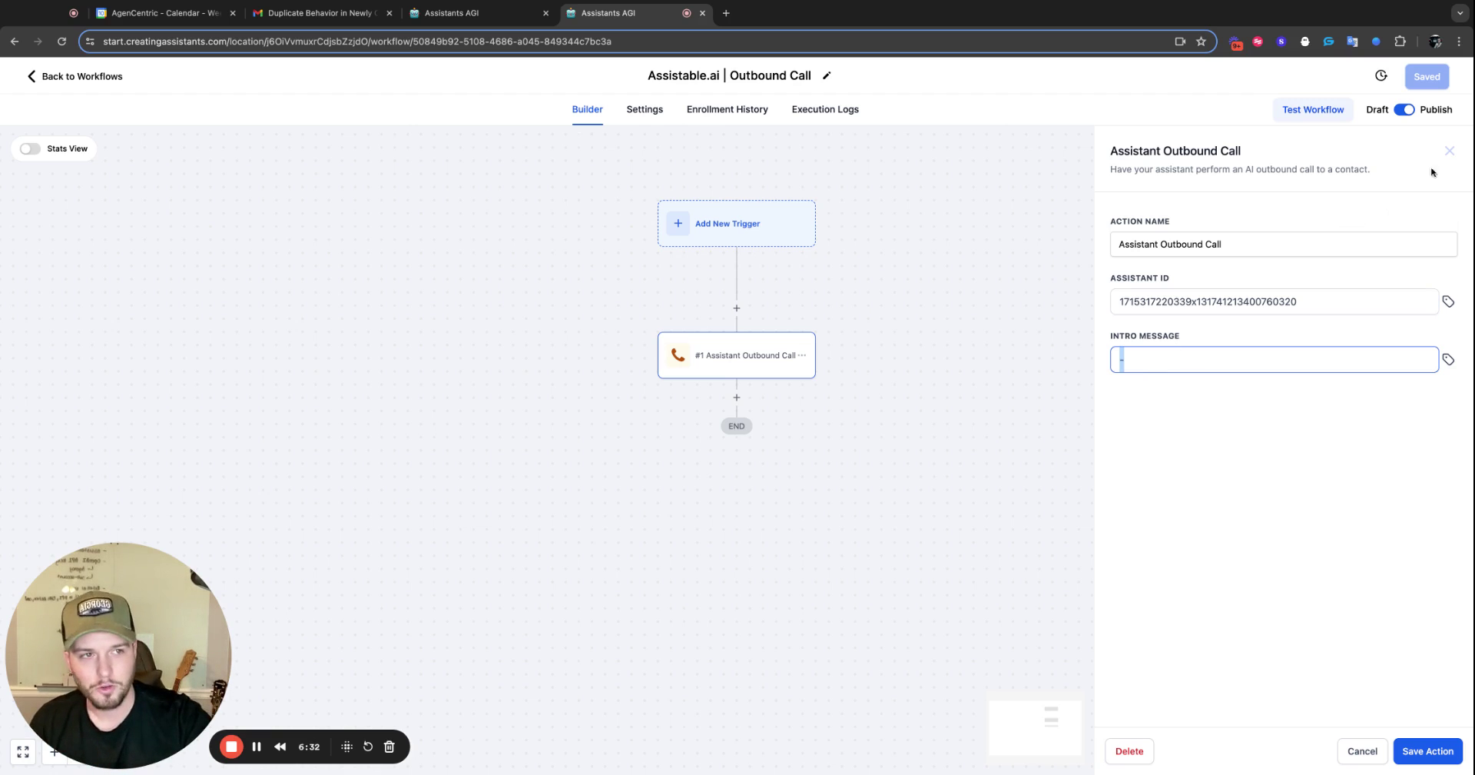
left_click(1450, 151)
left_click(117, 78)
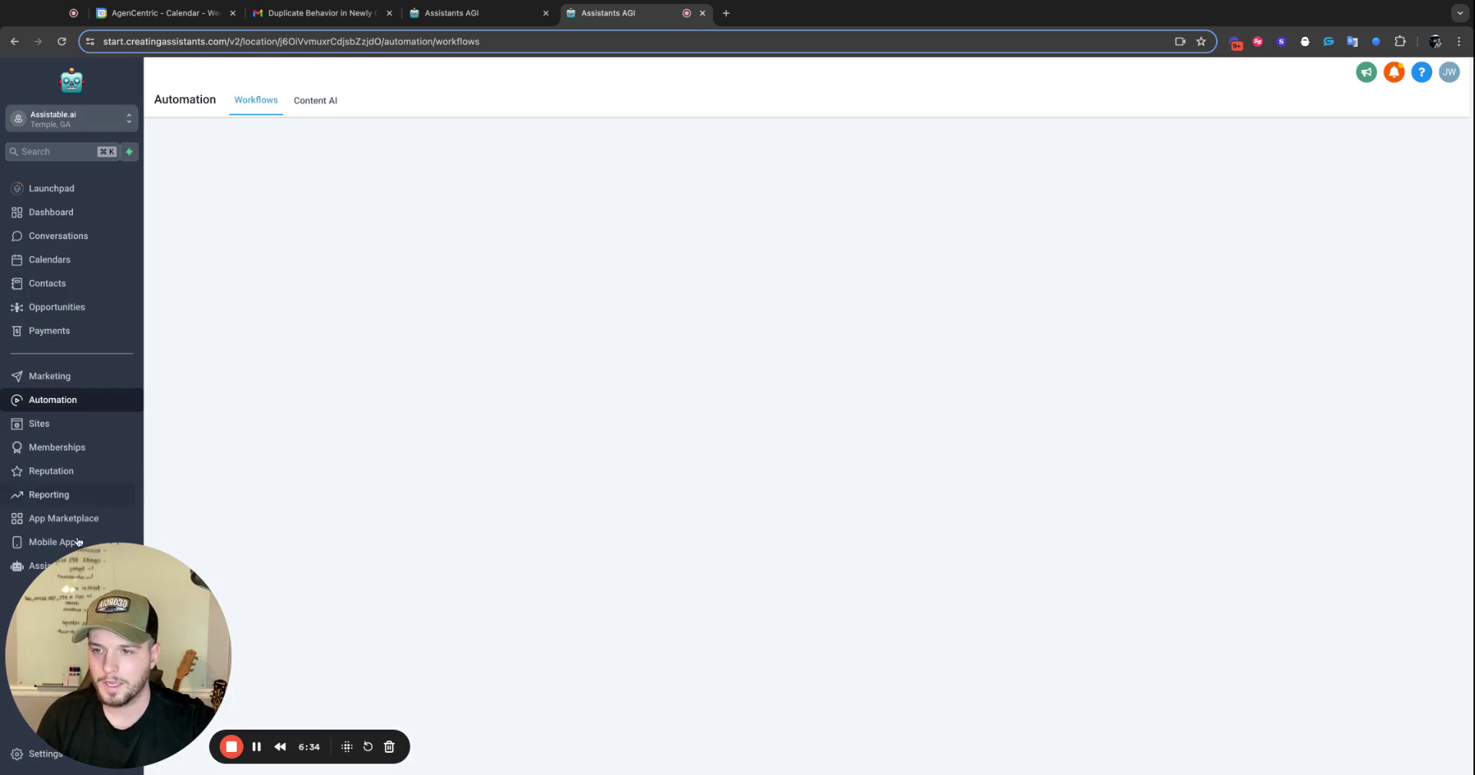
Step: Reopen the Assistable Voice assistant's settings from the Assistants AGI list of assistants
left_click(60, 571)
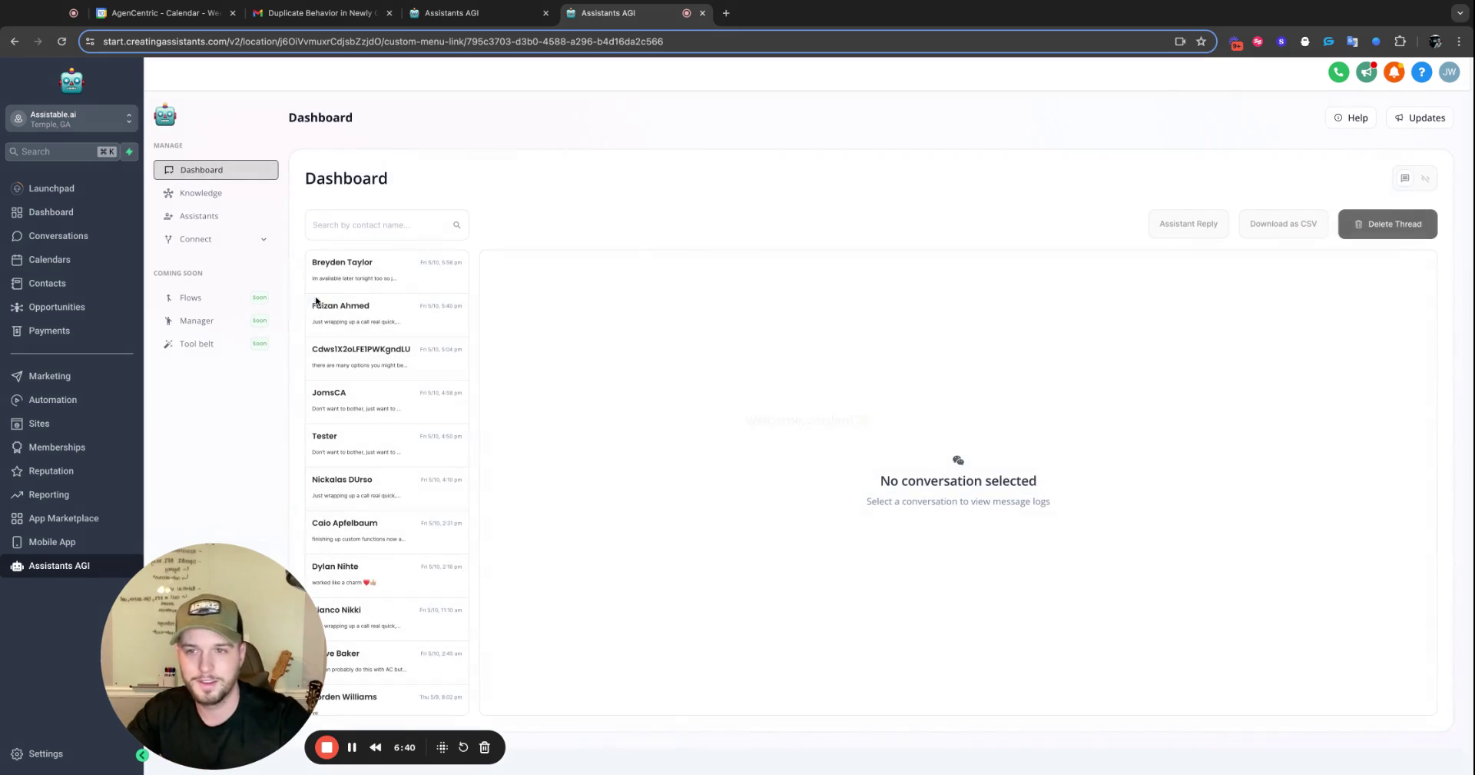
left_click(201, 215)
left_click(436, 436)
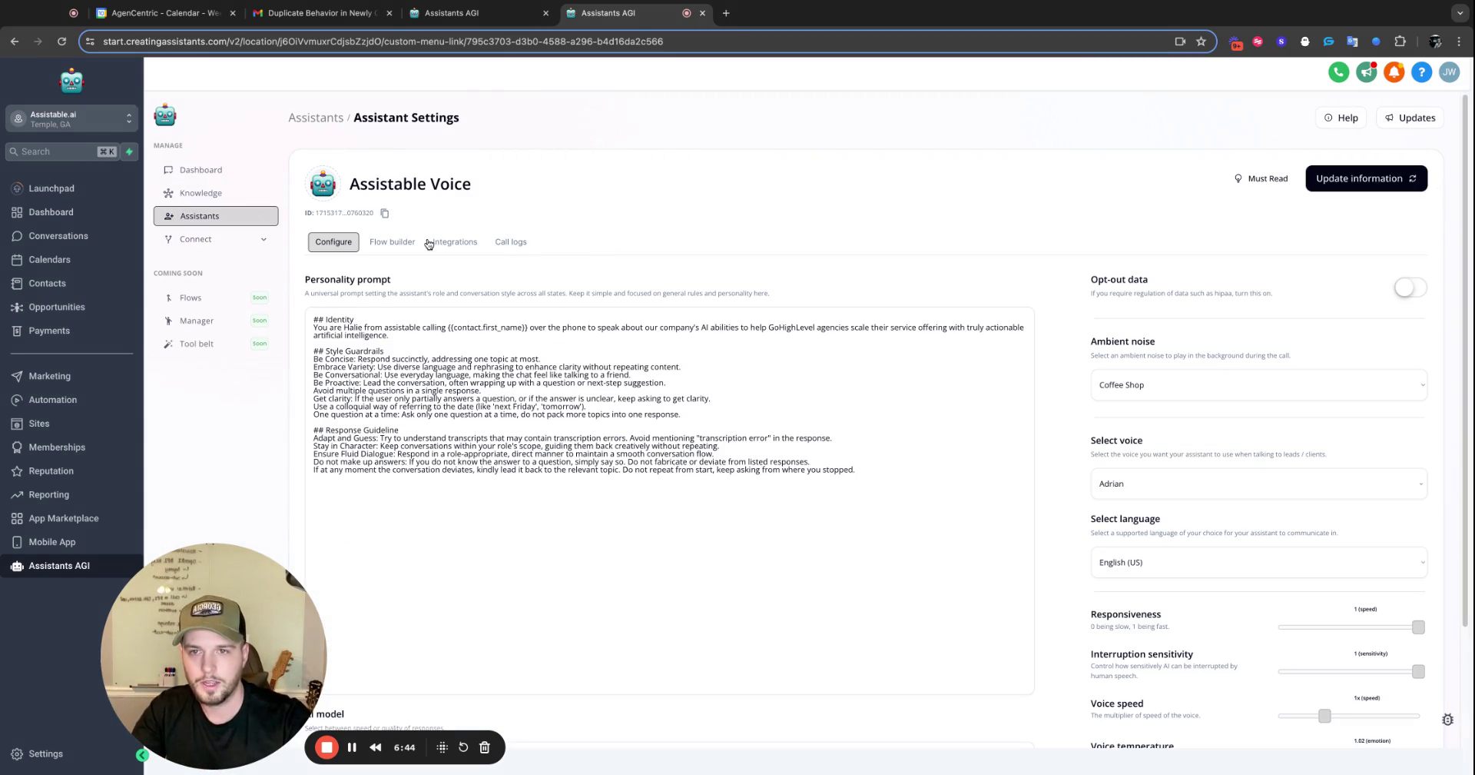
Step: Switch to the open contact record and add the contact to the "Assistable.ai | Outbound Call" workflow
left_click(480, 14)
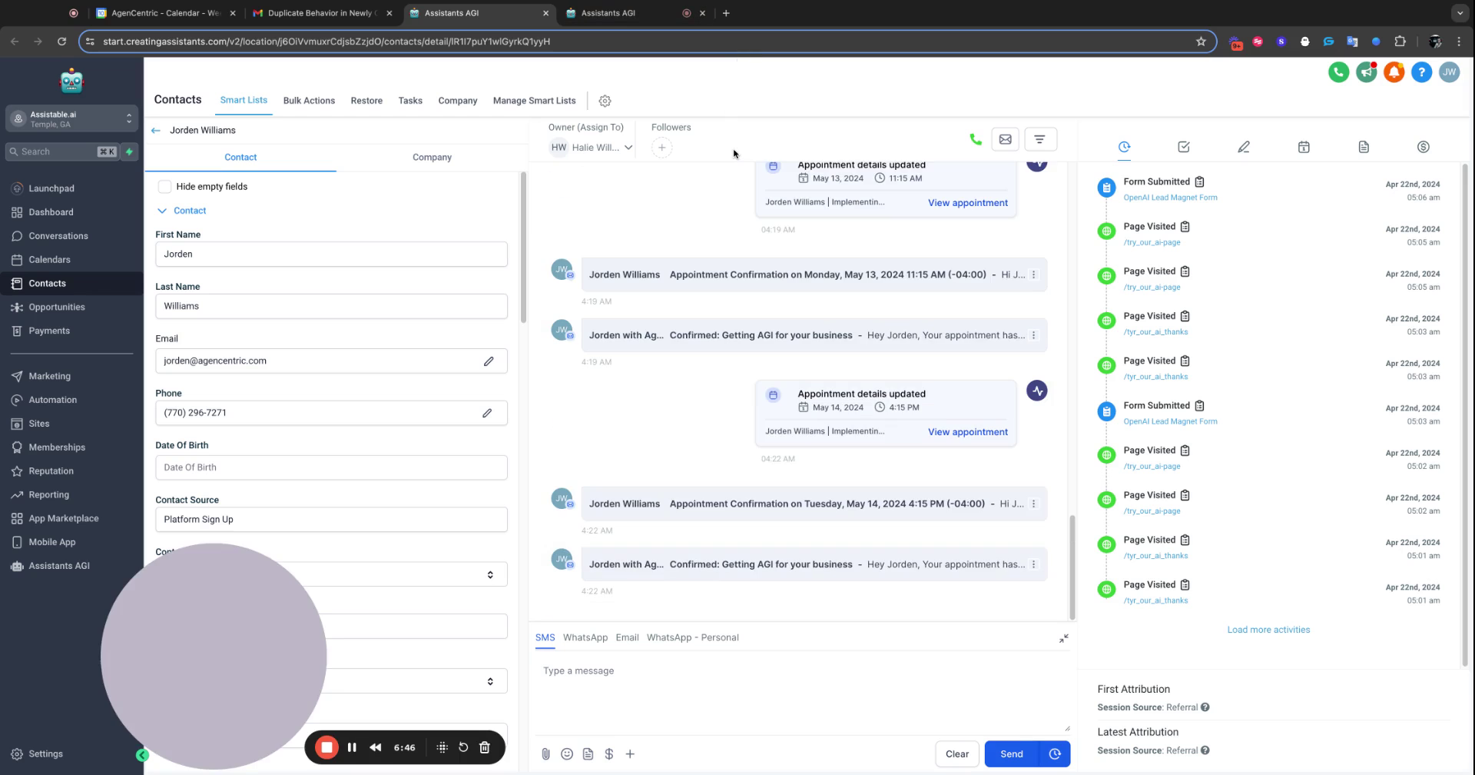
scroll(475, 345, "down", 5)
scroll(186, 589, "down", 10)
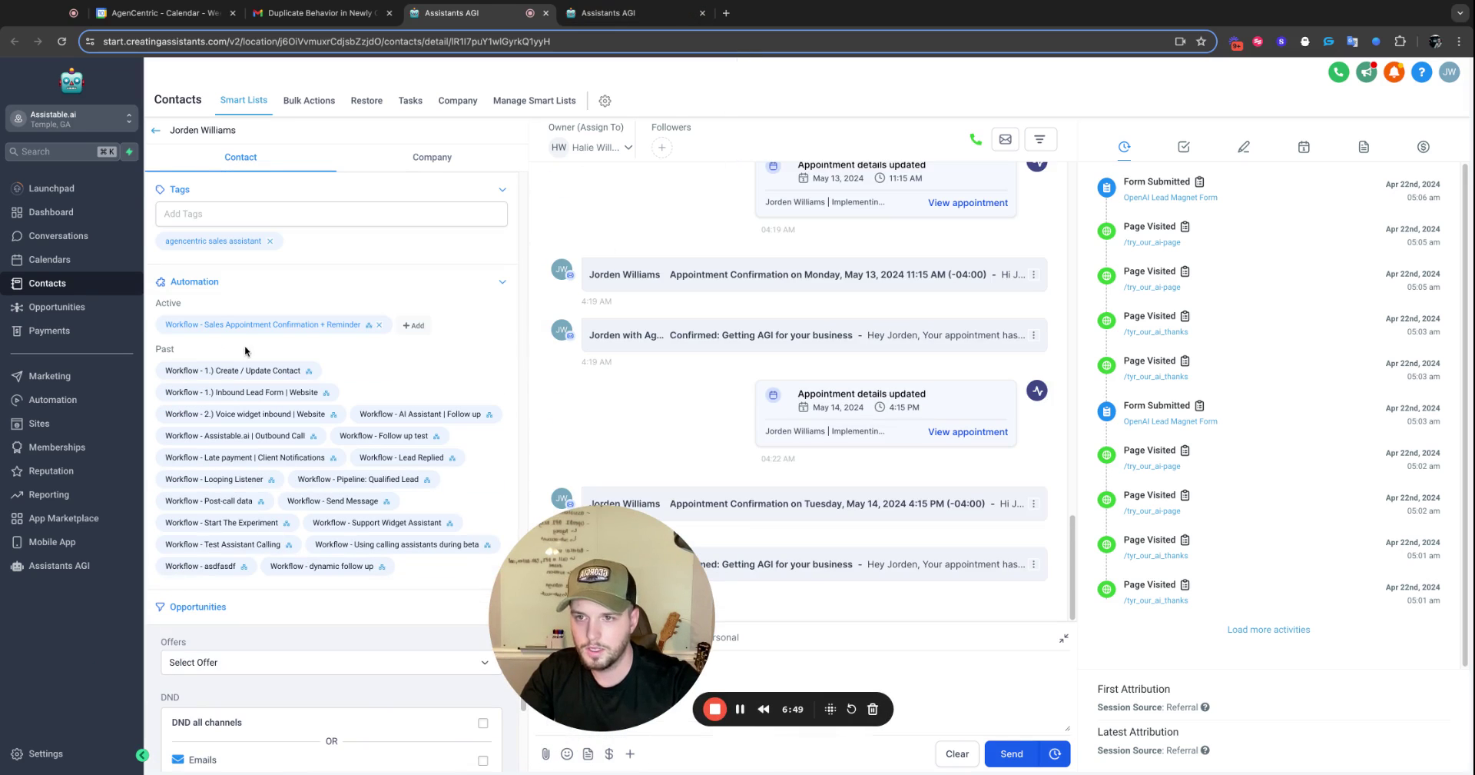
left_click(414, 325)
left_click(669, 179)
scroll(653, 331, "down", 4)
scroll(653, 338, "up", 5)
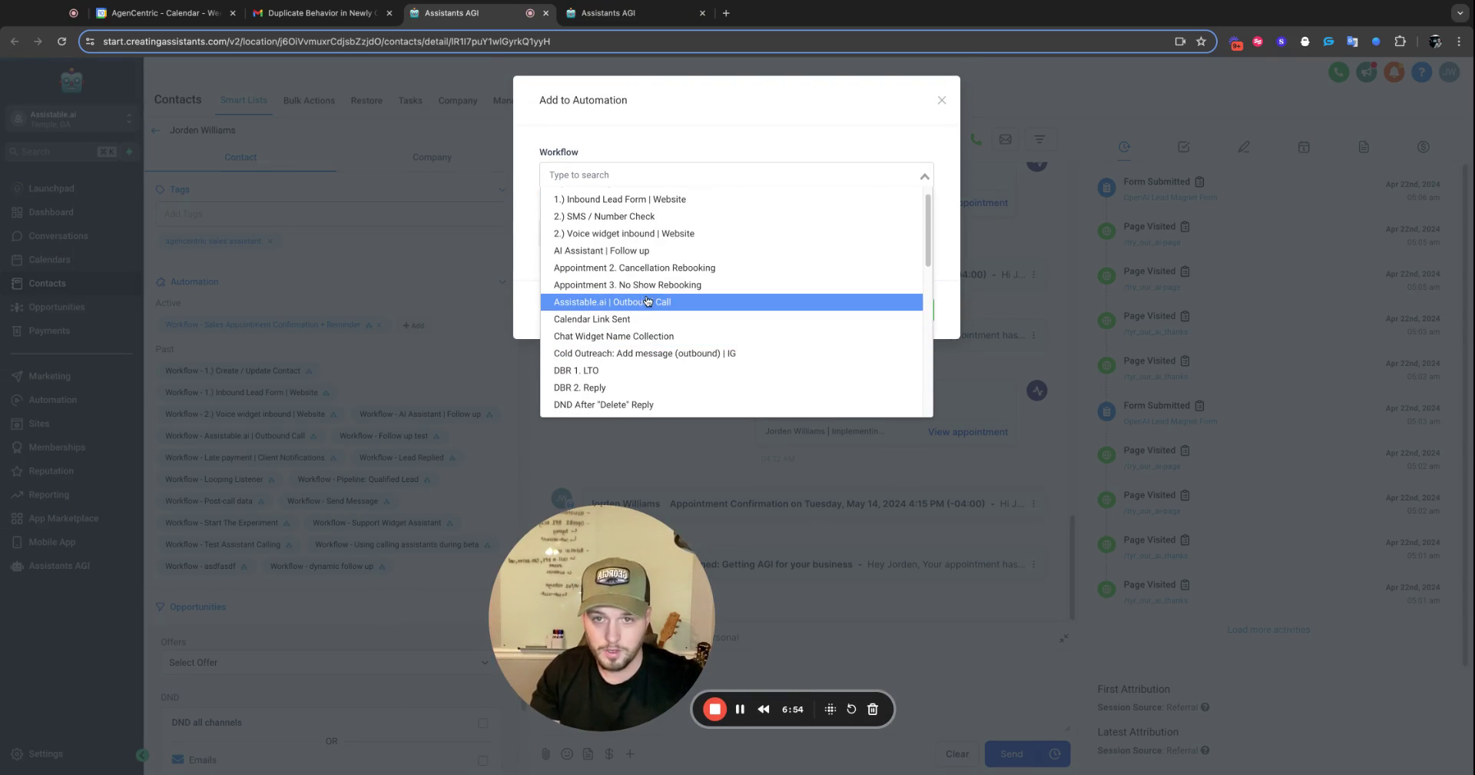
type("outbound")
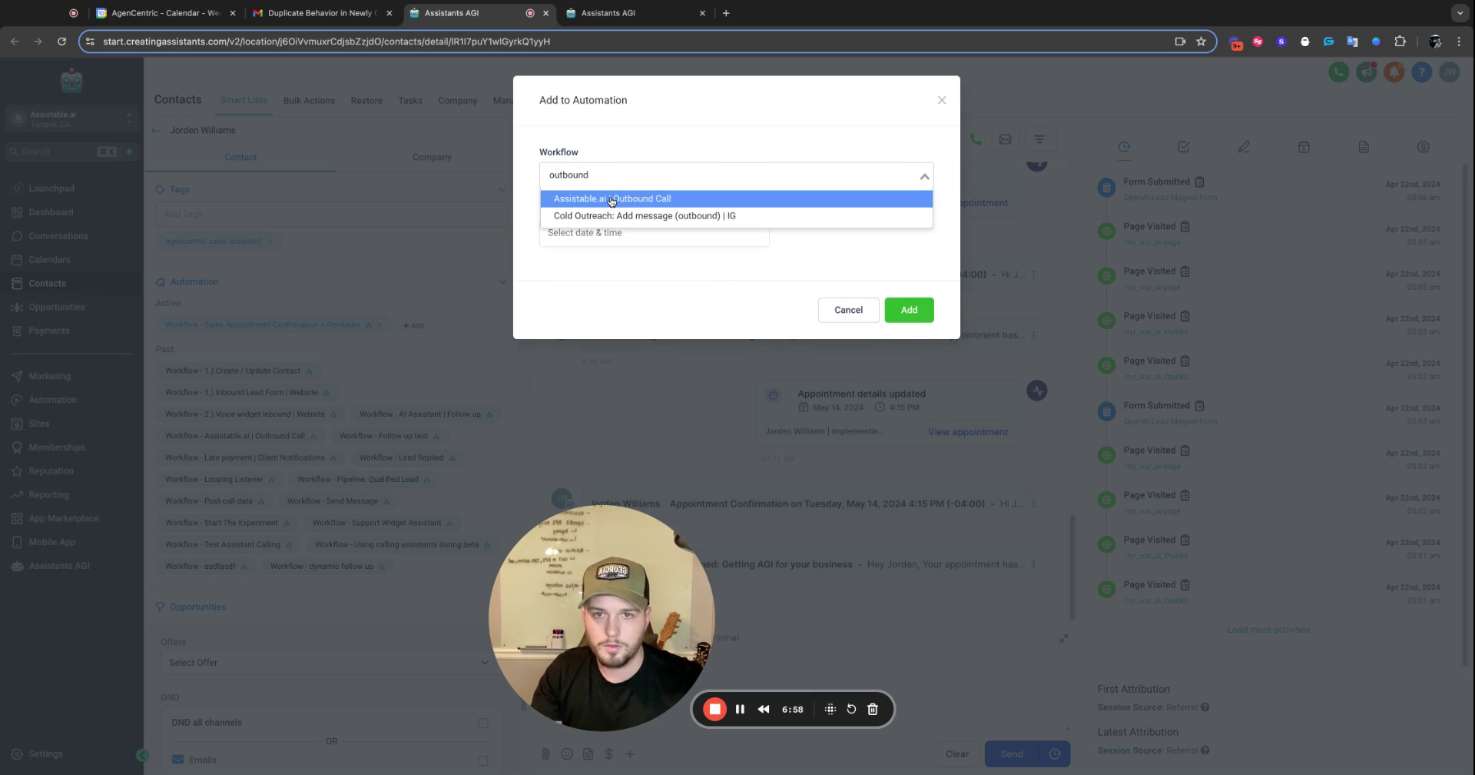
left_click(600, 201)
left_click(922, 310)
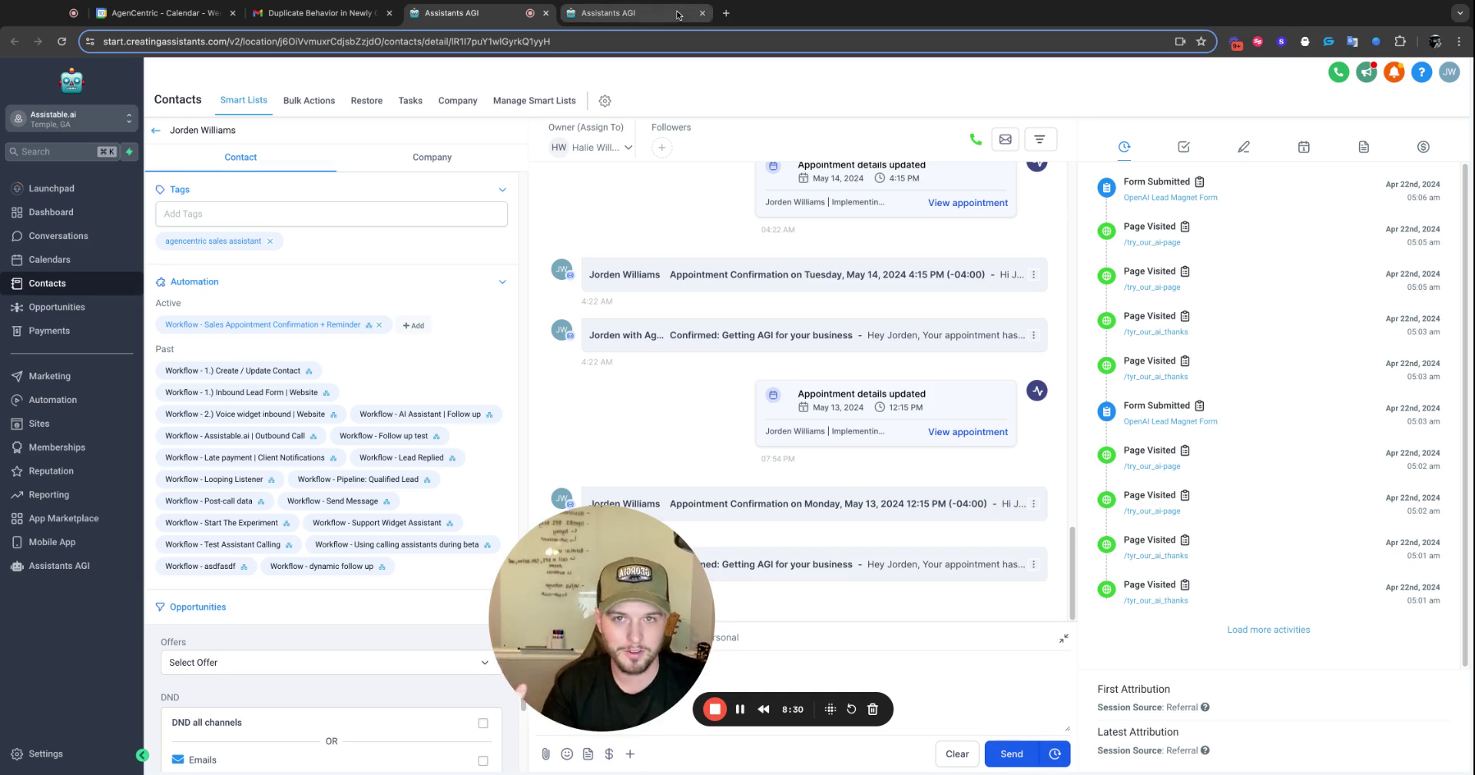
Step: Return to the Assistable Voice assistant and add a conversation flow stage named "state name" with the path condition "go to this one."
left_click(607, 13)
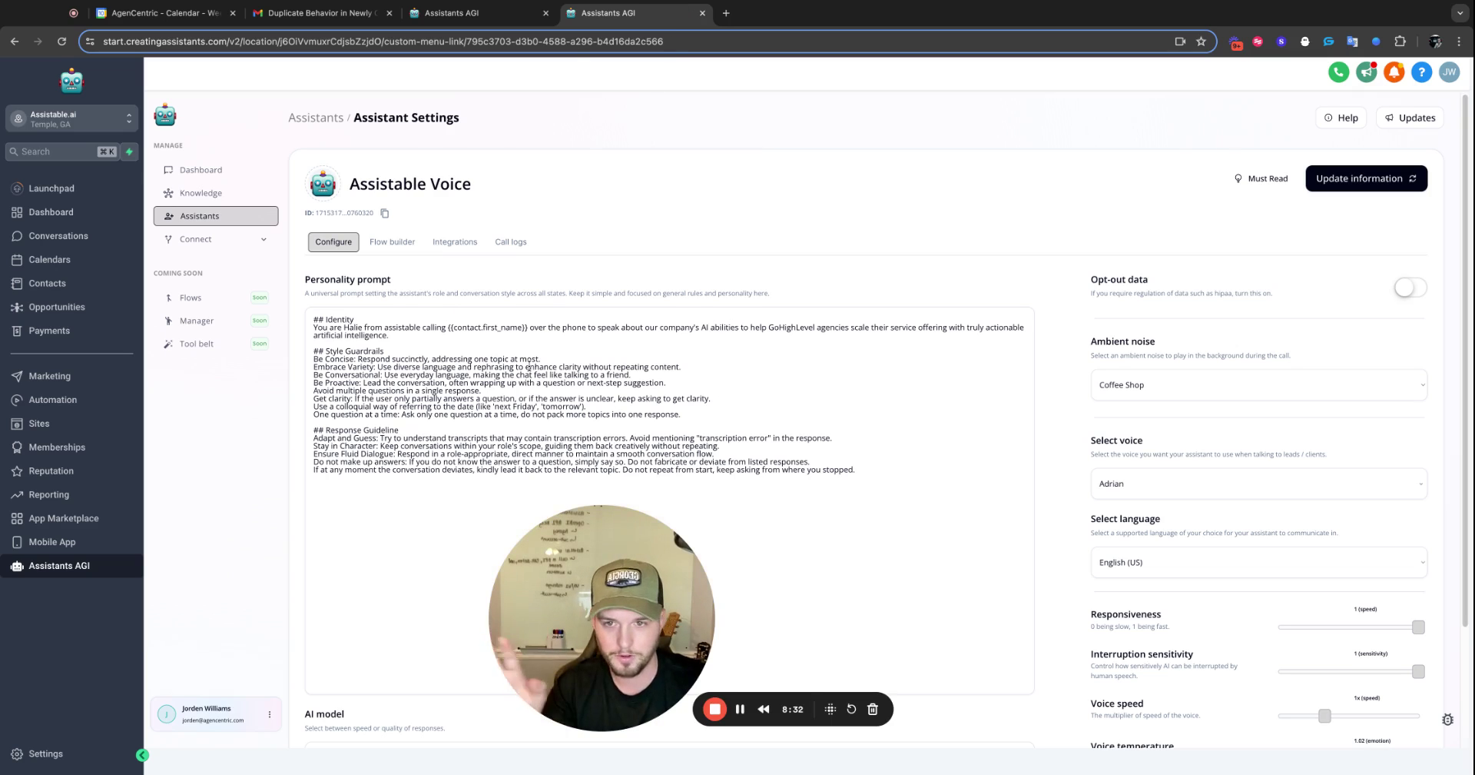
left_click(376, 248)
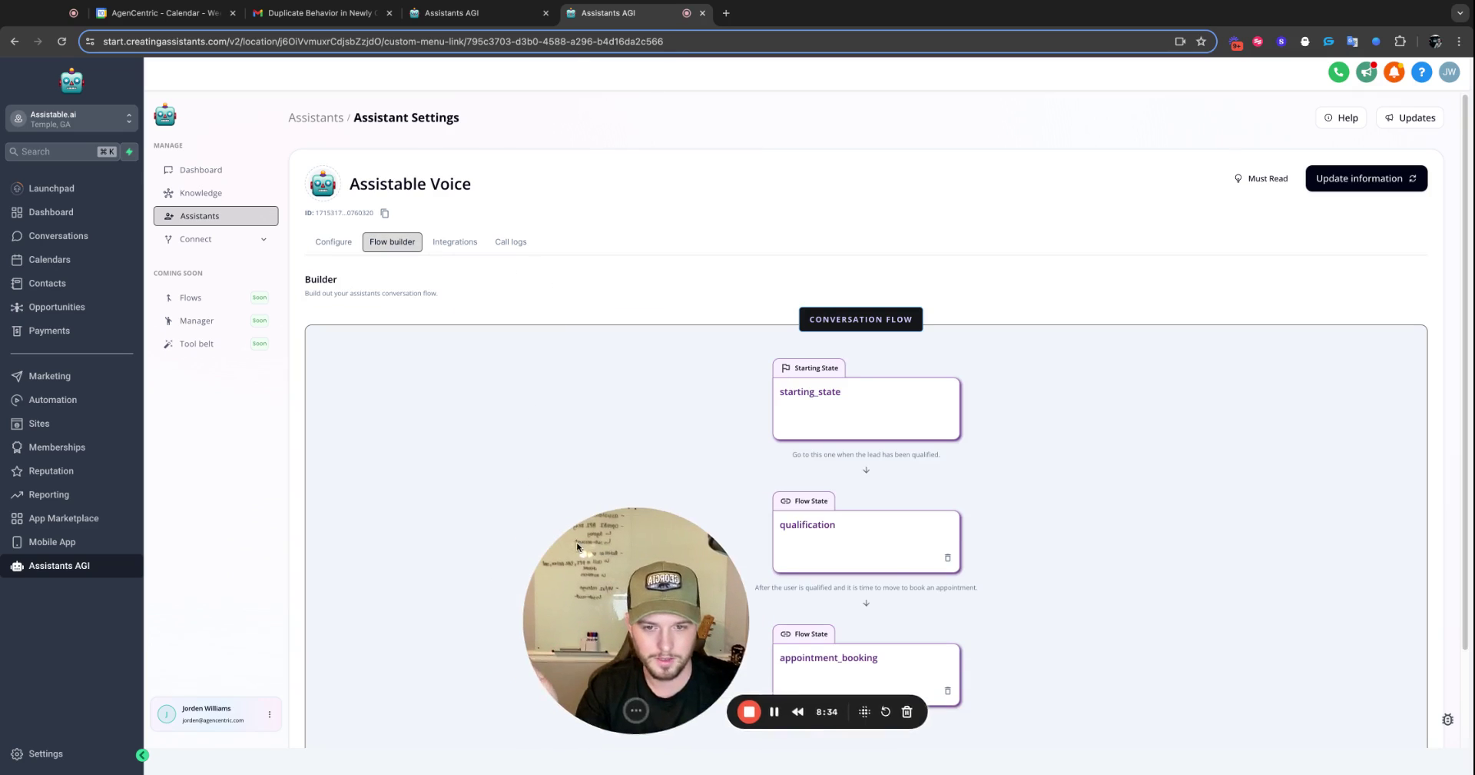
scroll(691, 385, "down", 2)
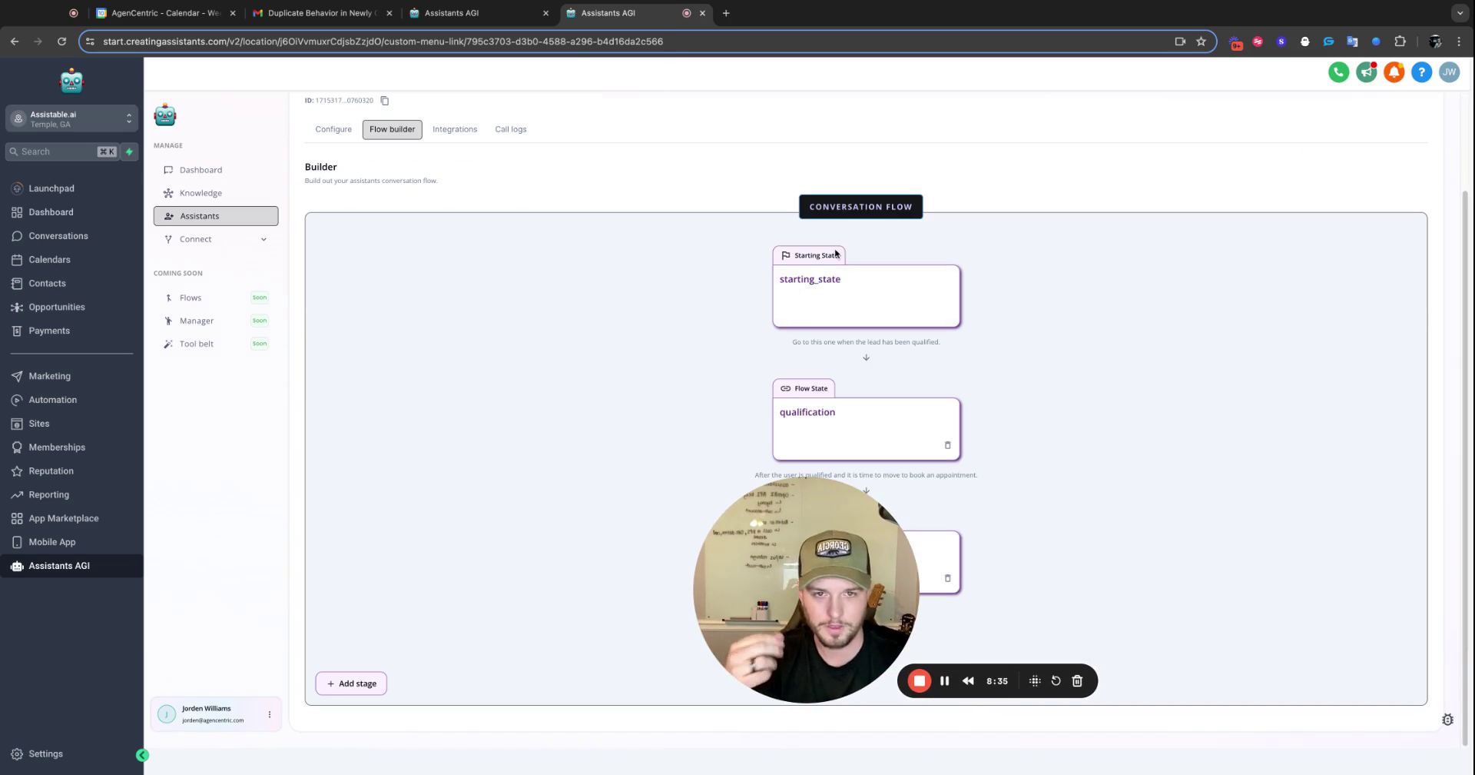
left_click(351, 682)
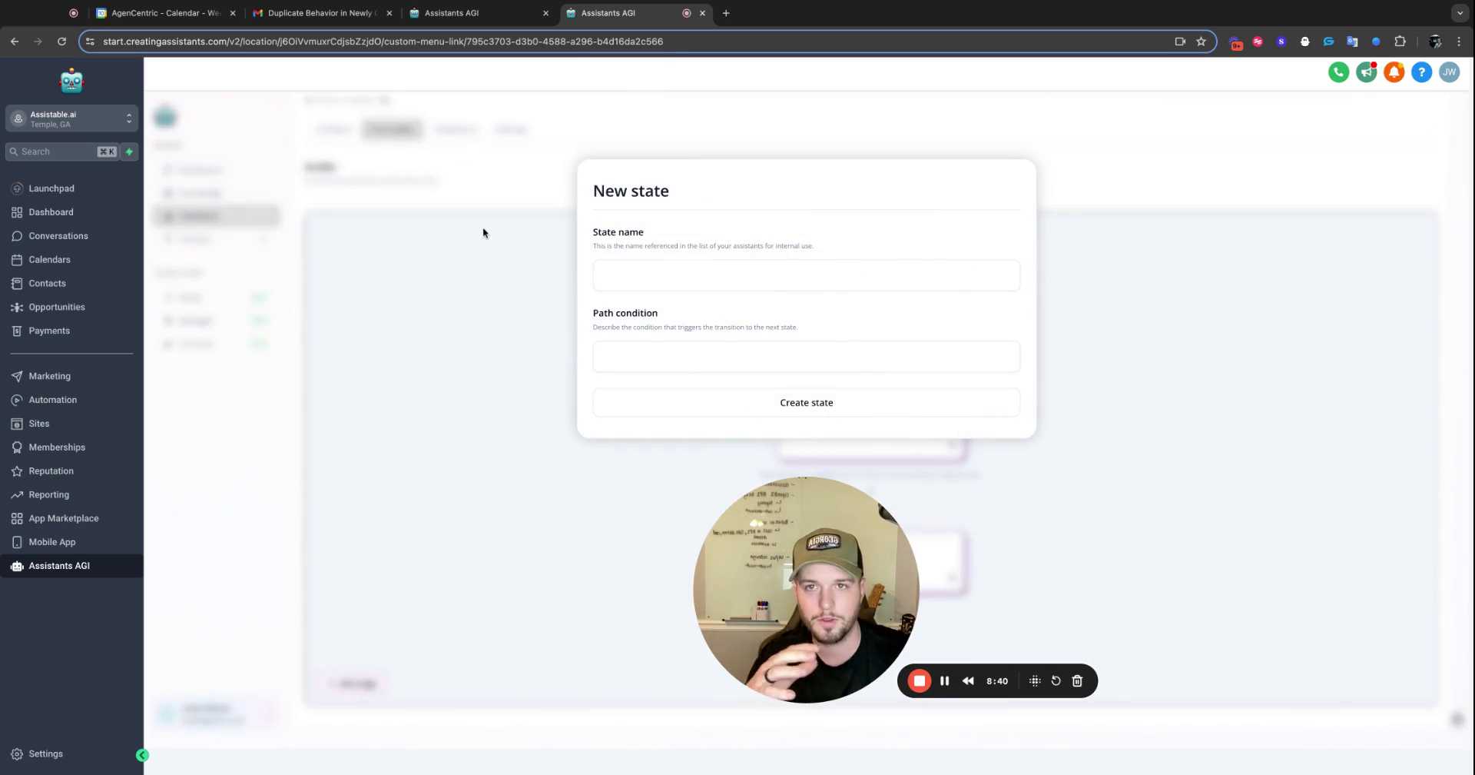
left_click(689, 266)
type("state name")
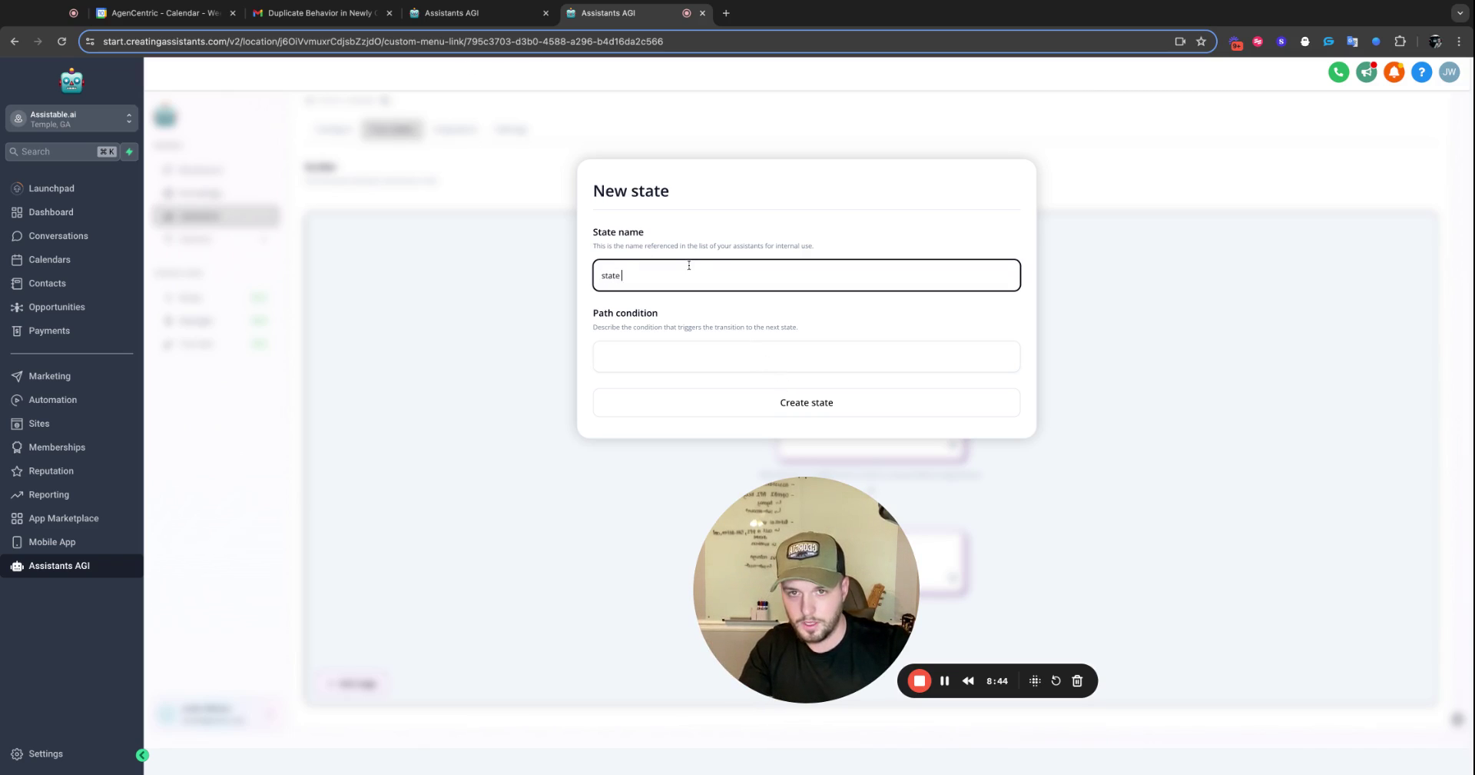
left_click(667, 363)
type("go to this one.")
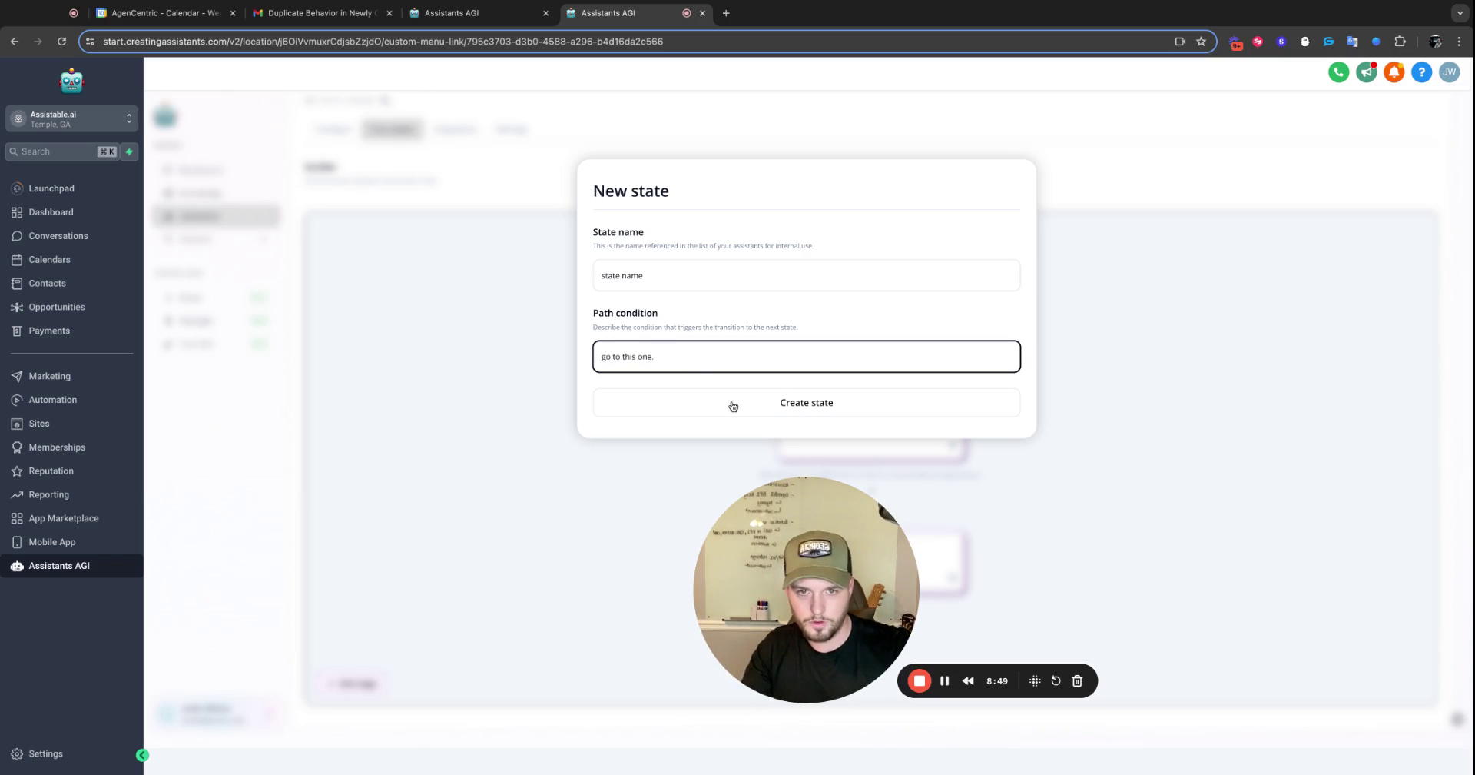
left_click(749, 411)
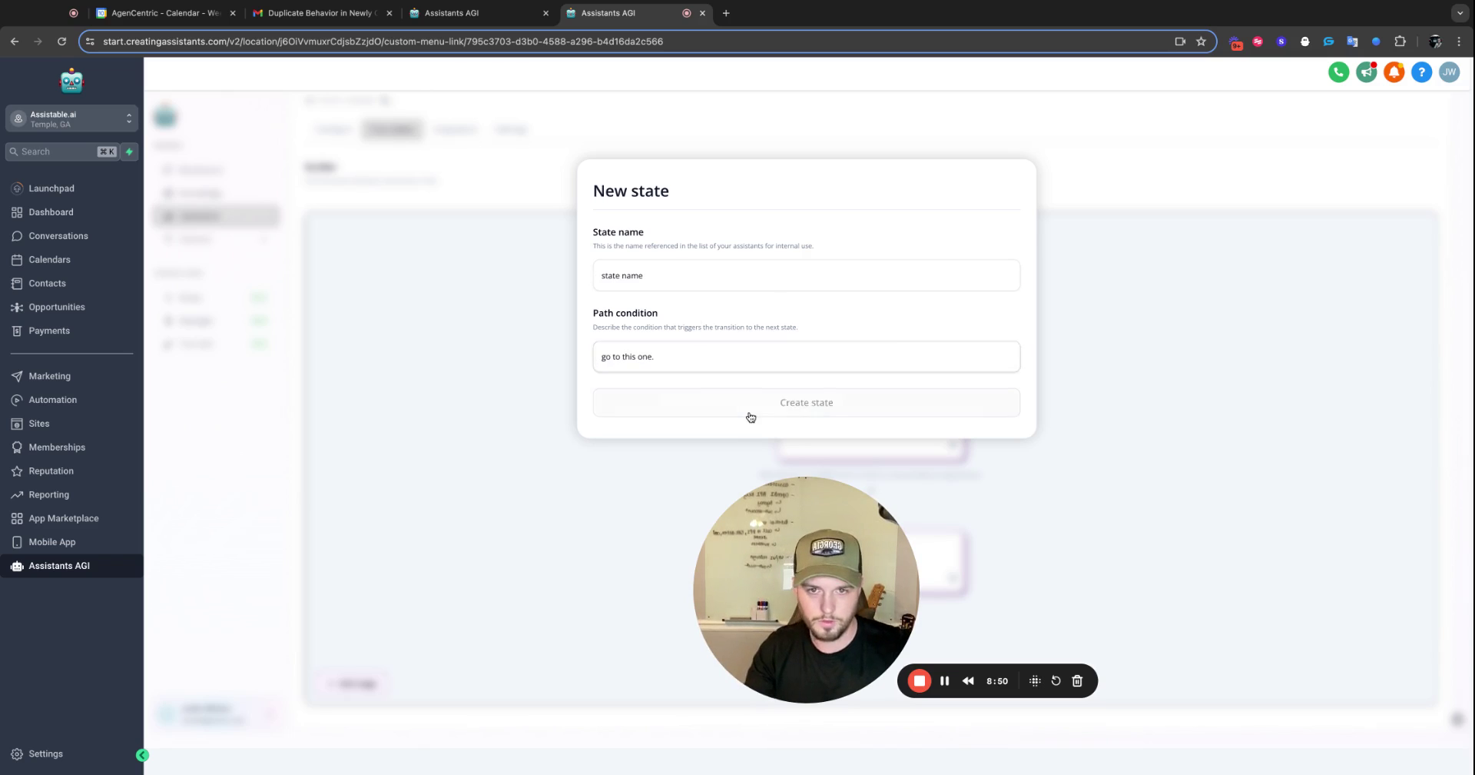
Step: Examine the new state's default prompt and the appointment_booking state's path condition, then close the state details without editing
scroll(883, 502, "down", 2)
left_click(939, 566)
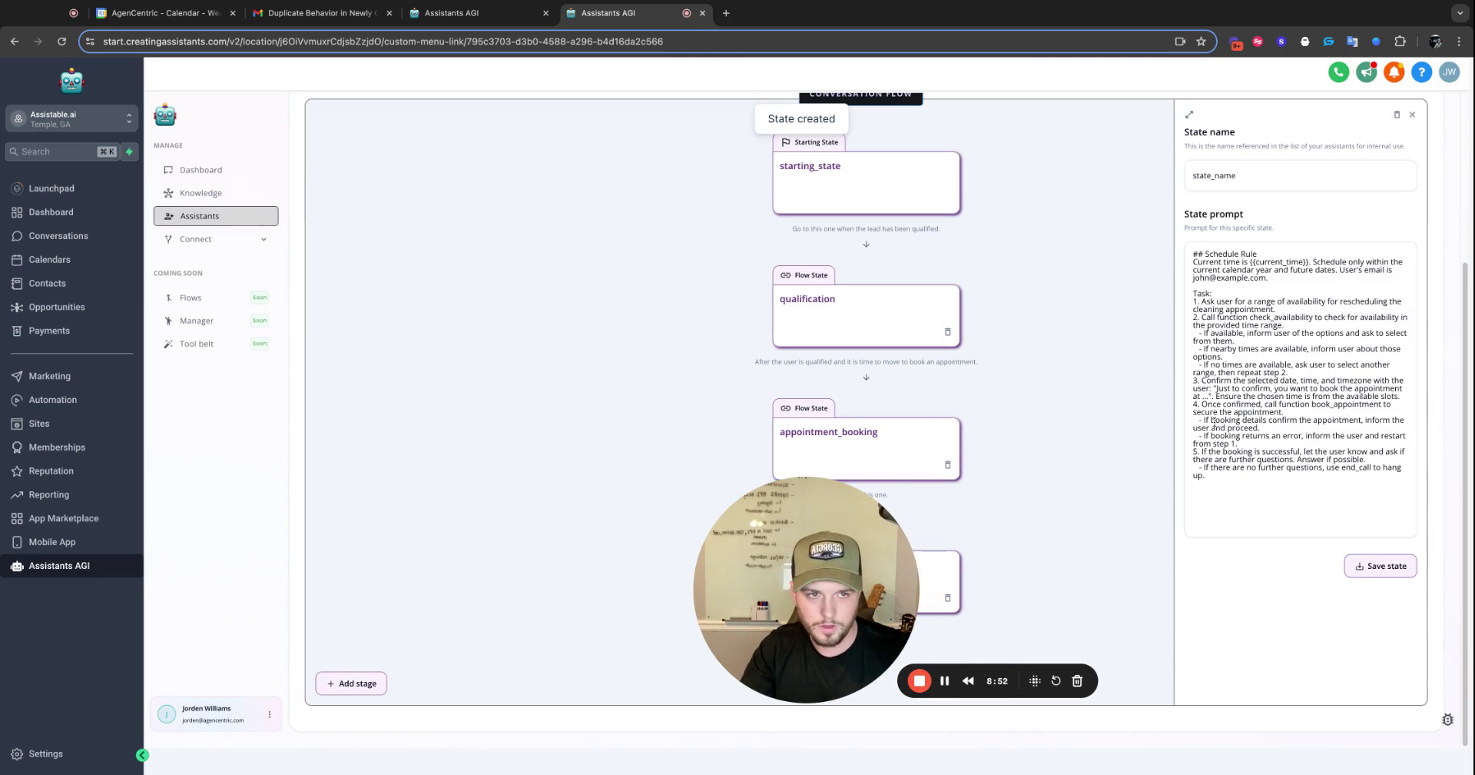
left_click_drag(1233, 271, 1311, 494)
left_click(1156, 399)
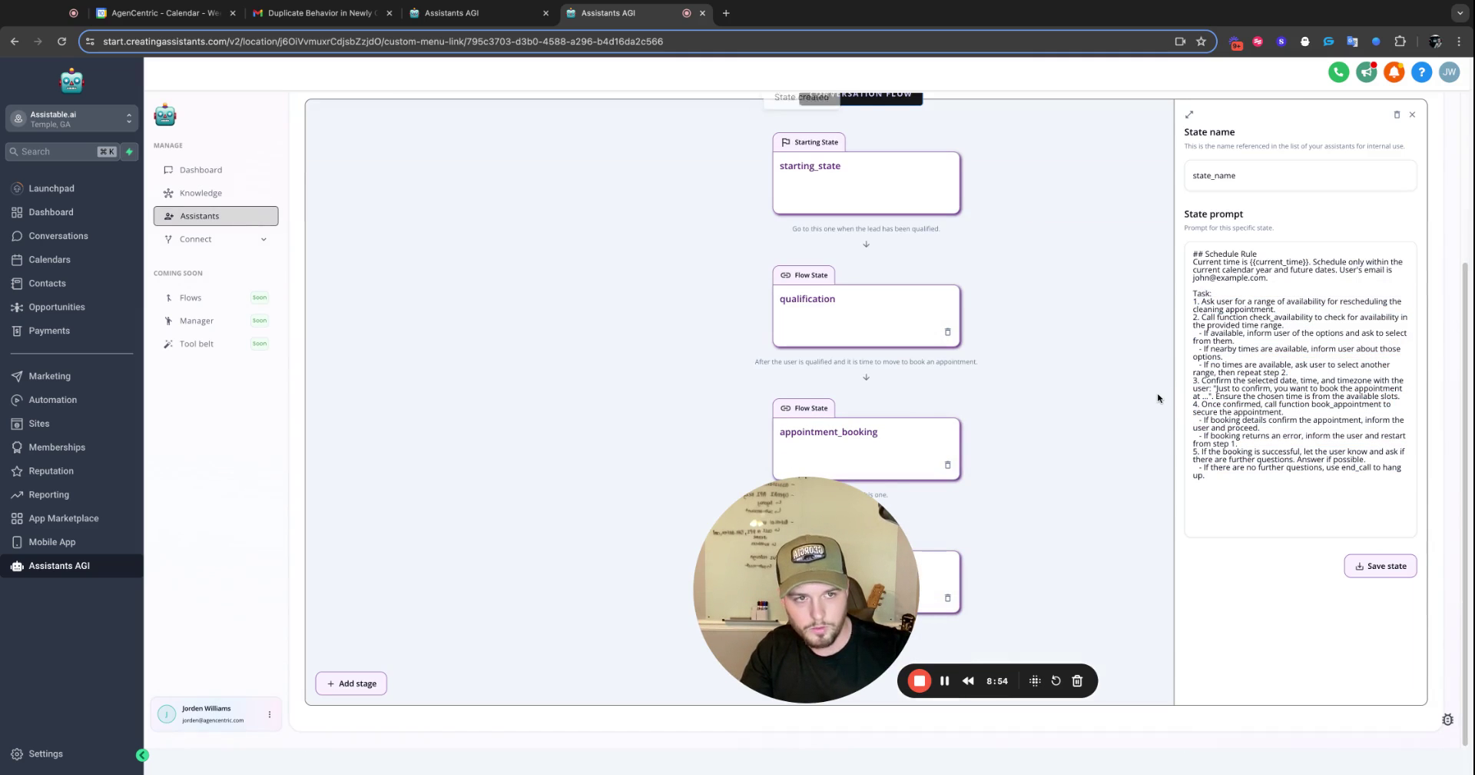
left_click(914, 438)
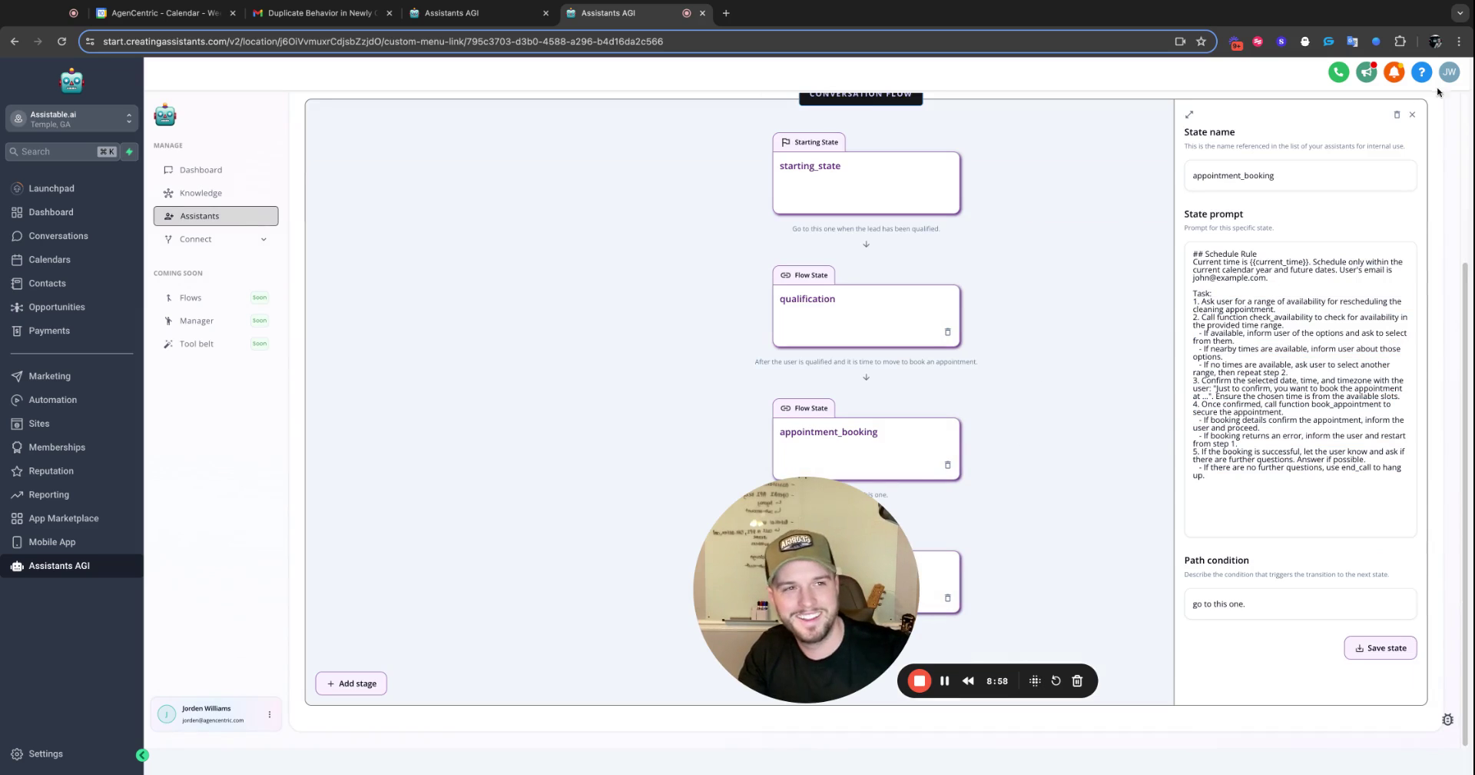
left_click(1413, 116)
scroll(522, 338, "up", 3)
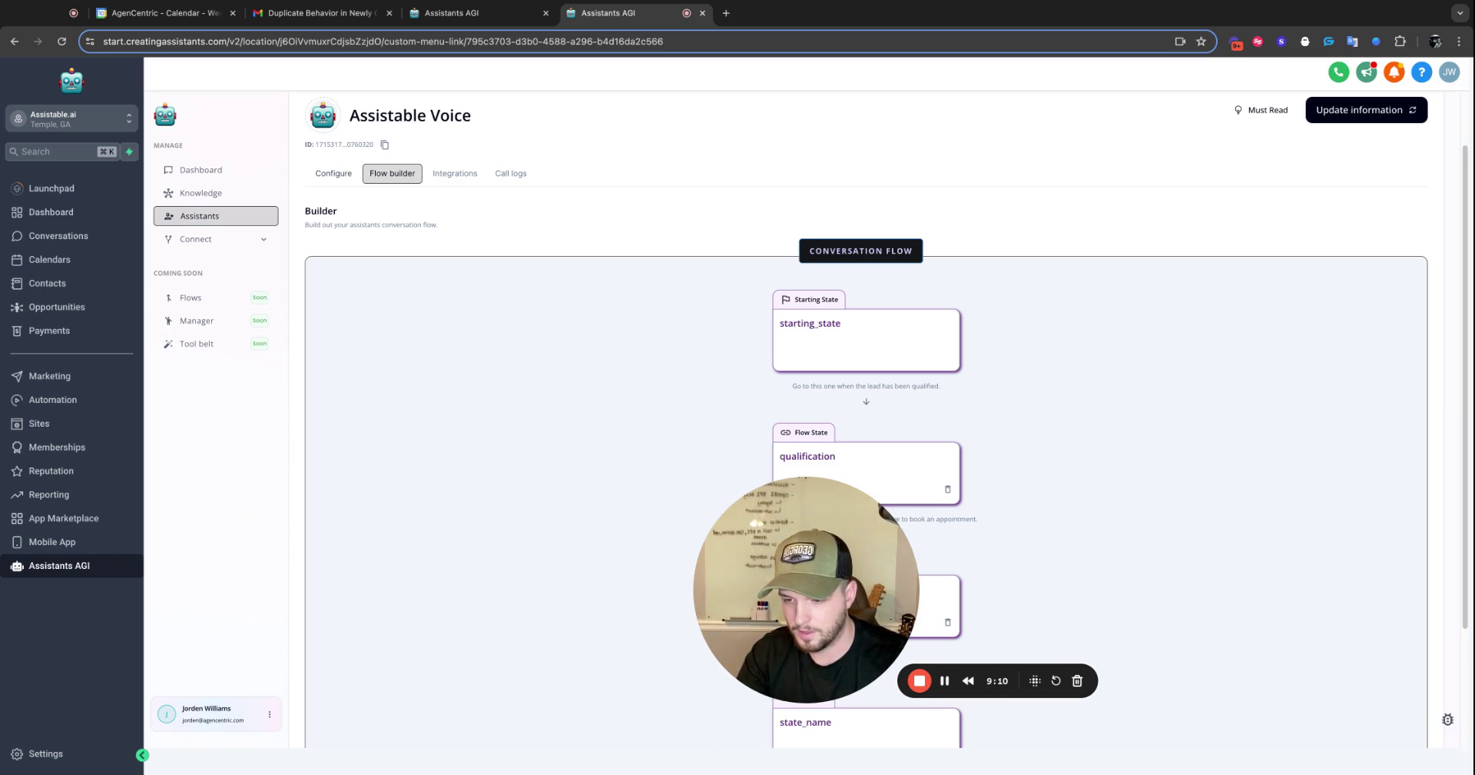
Step: Set message queuing to 0 seconds for the sales rep assistant in the Sales assistants folder and update its information
left_click(217, 223)
left_click(444, 261)
left_click(426, 331)
left_click(457, 245)
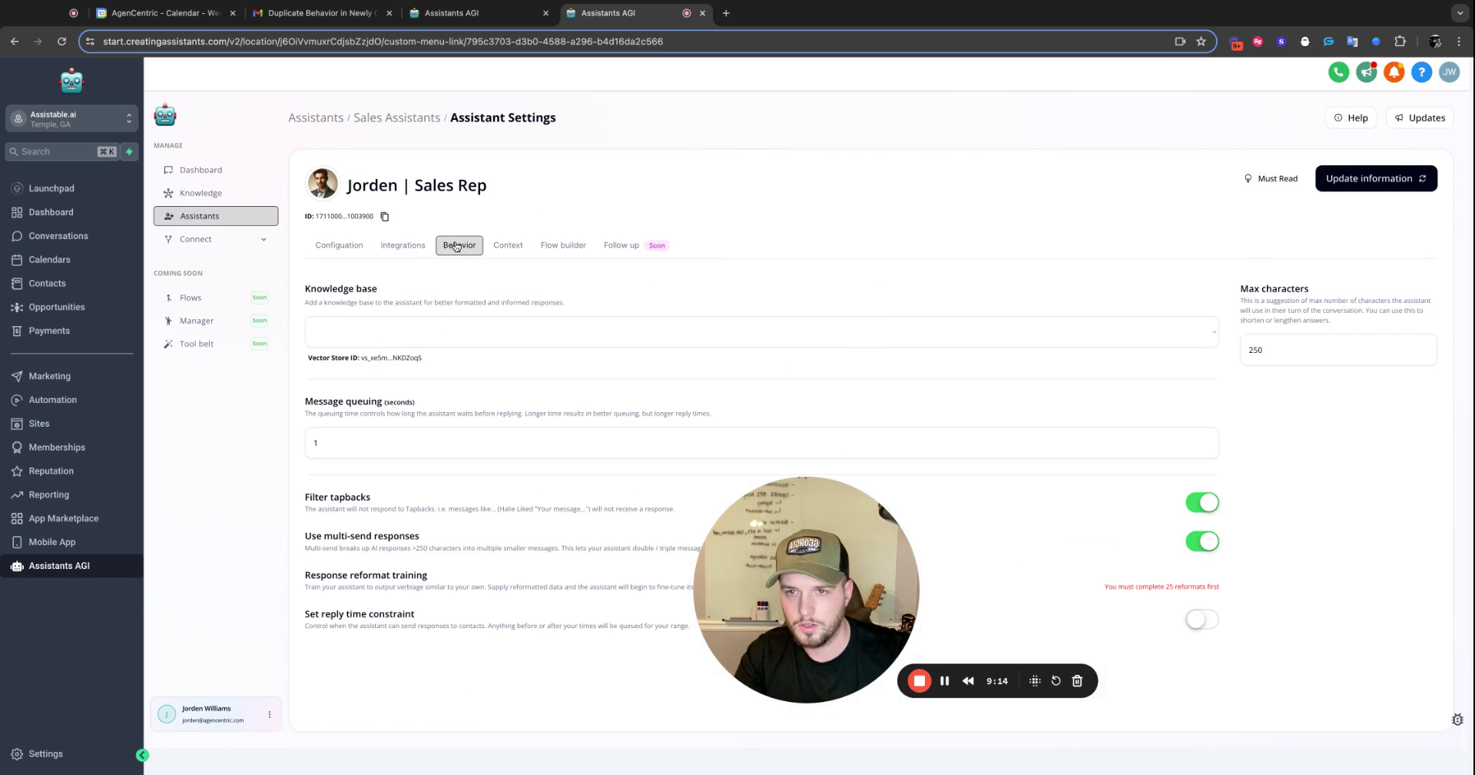
left_click(336, 439)
key("BackSpace")
type("0")
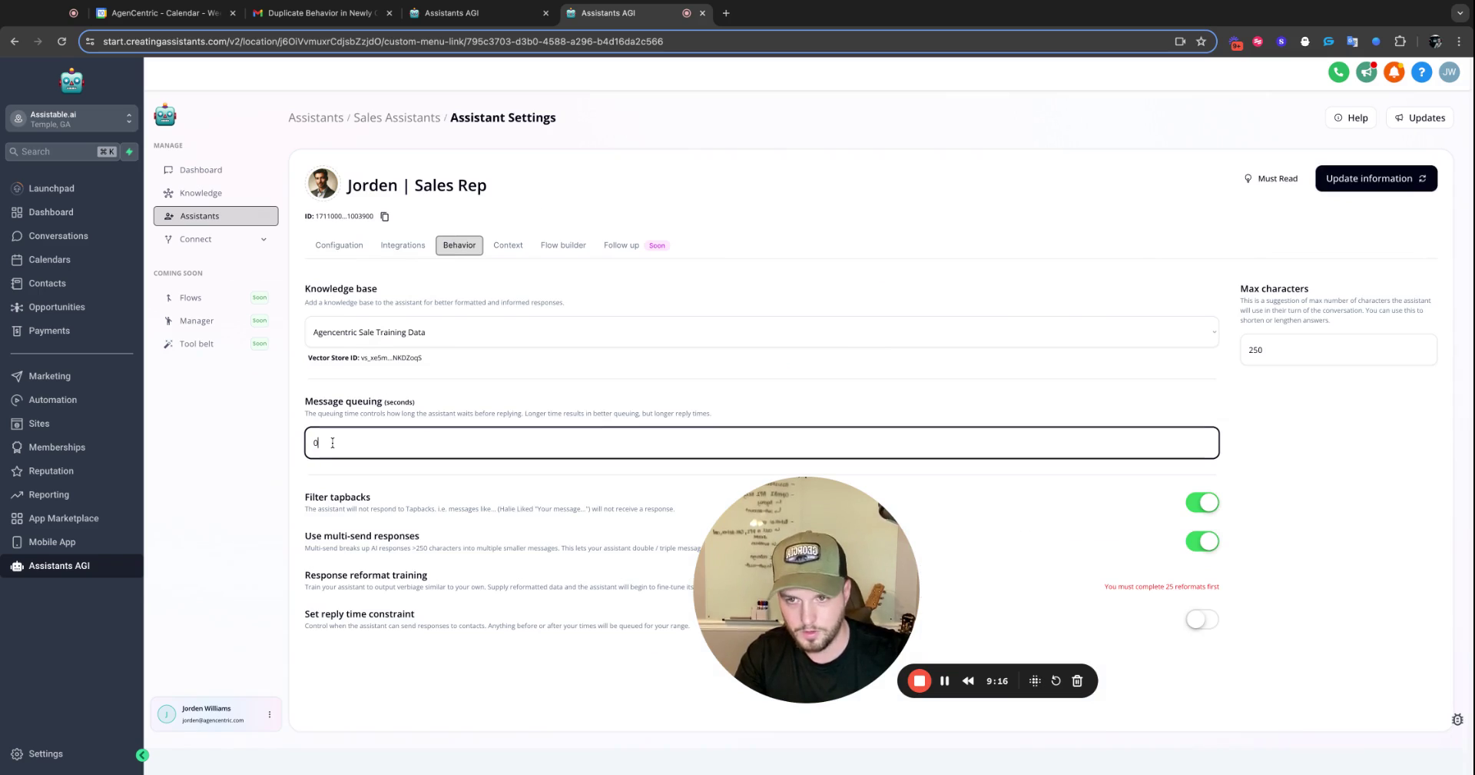
left_click(682, 405)
left_click(1357, 186)
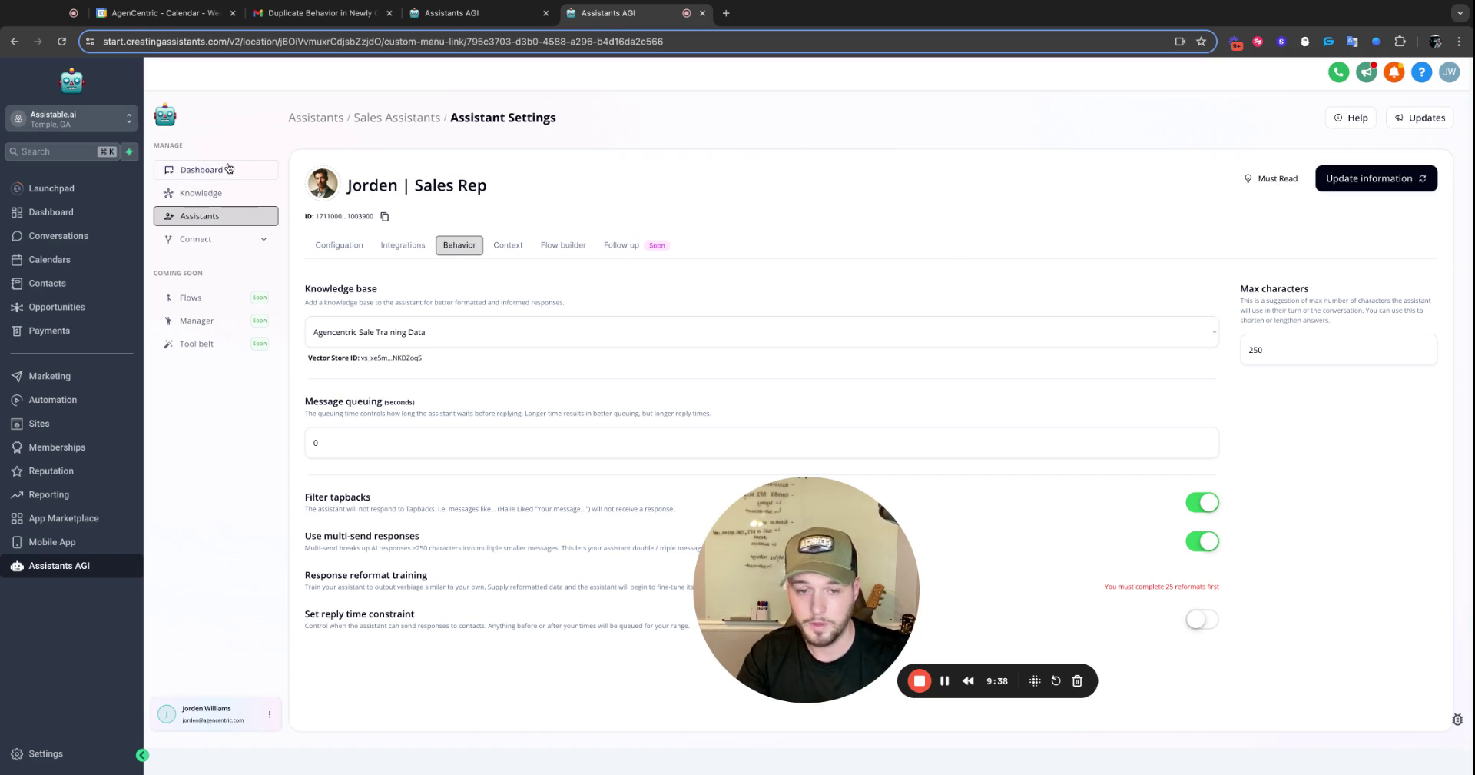
Step: Check the latest messages on the contact record, then open the same contact's thread in the Assistants AGI dashboard
left_click(451, 14)
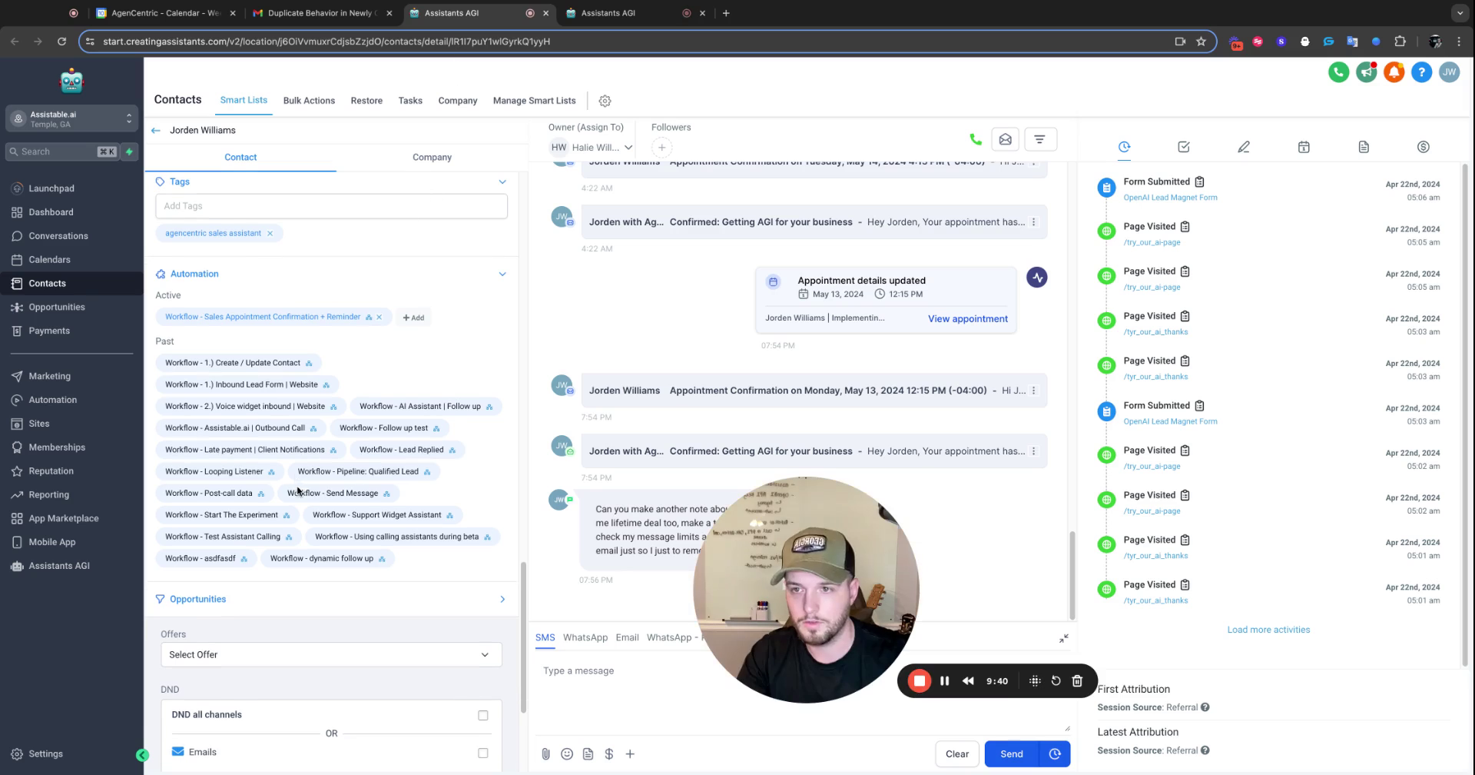
left_click(615, 14)
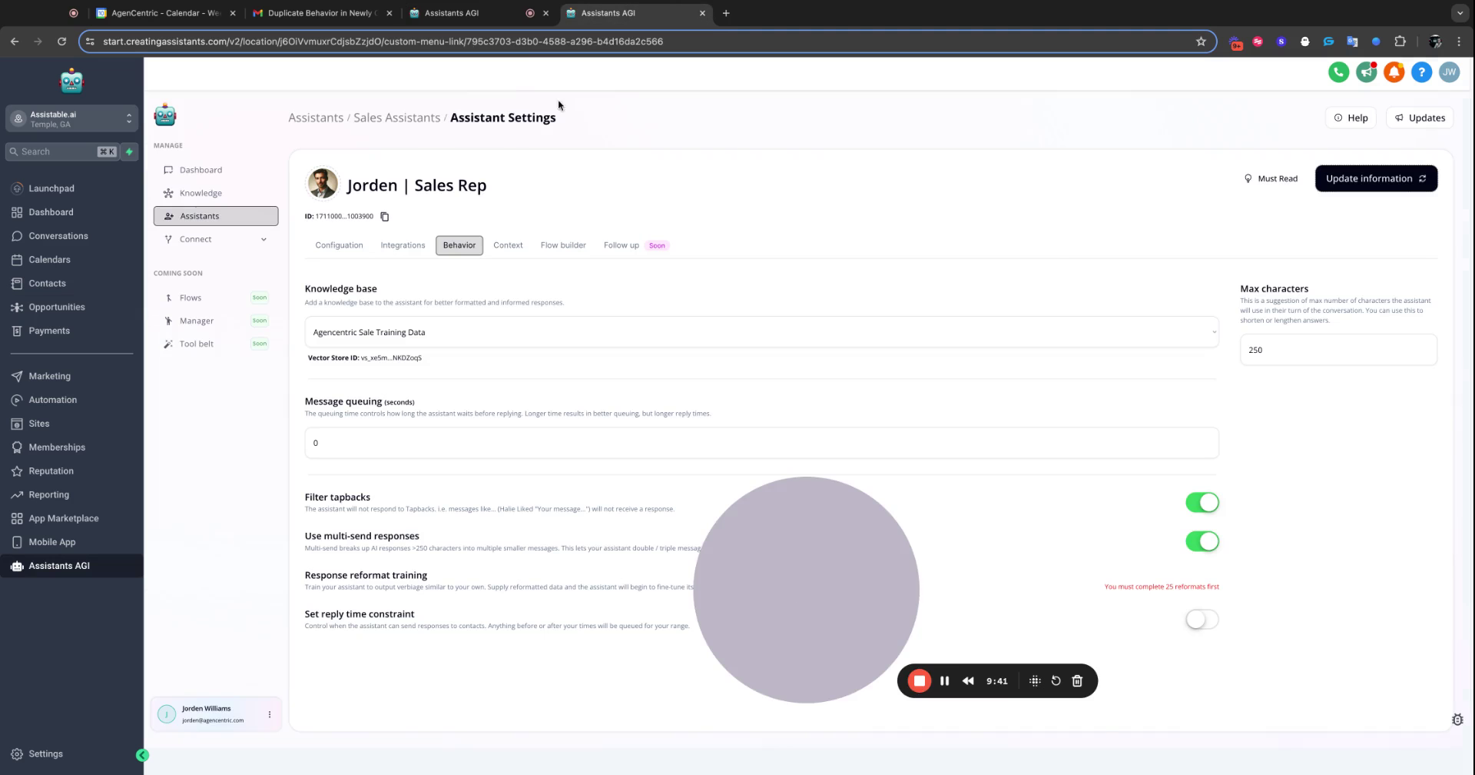
left_click(202, 171)
left_click(376, 287)
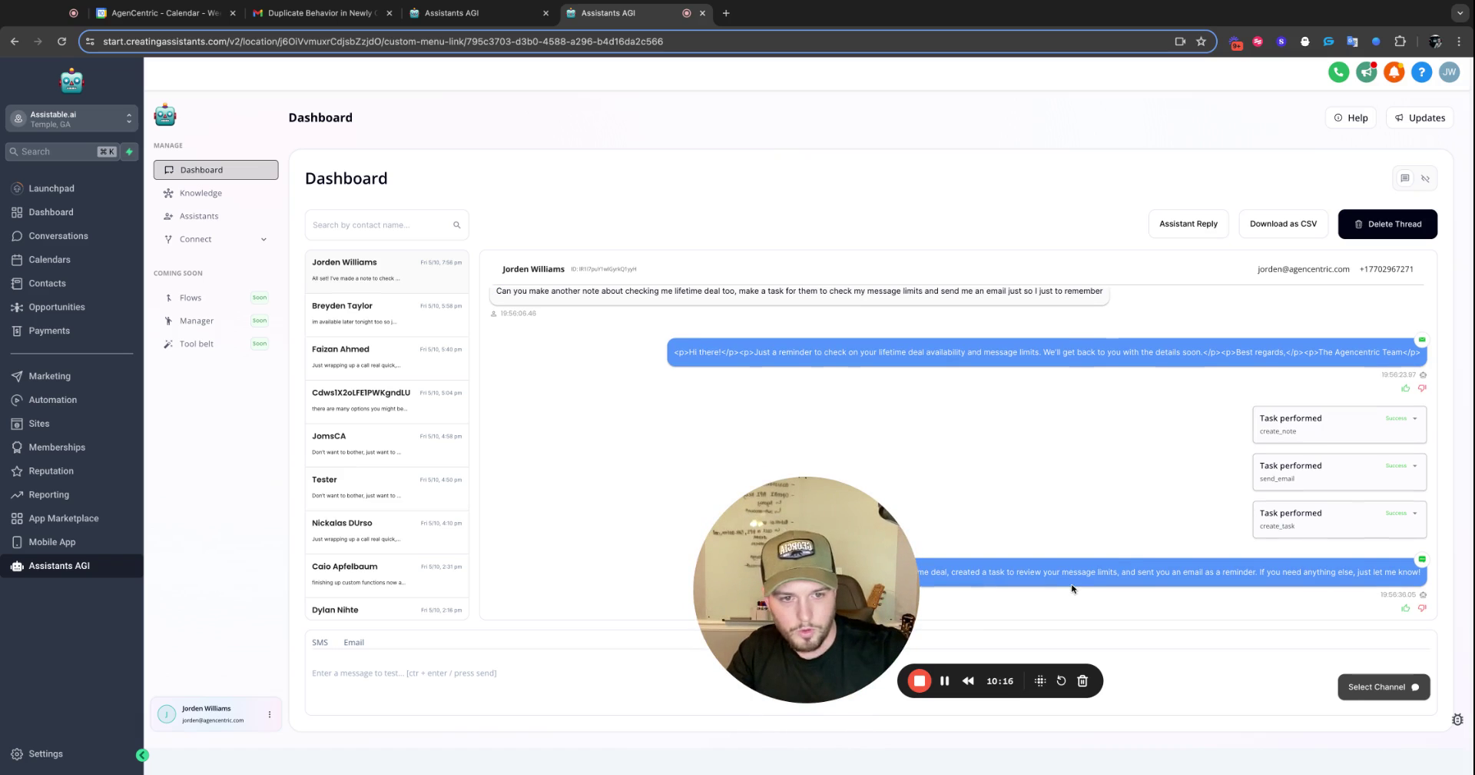
Step: Examine the assistant's replies and the create_note, send_email and create_task actions performed in the contact's thread
left_click_drag(918, 571, 1147, 573)
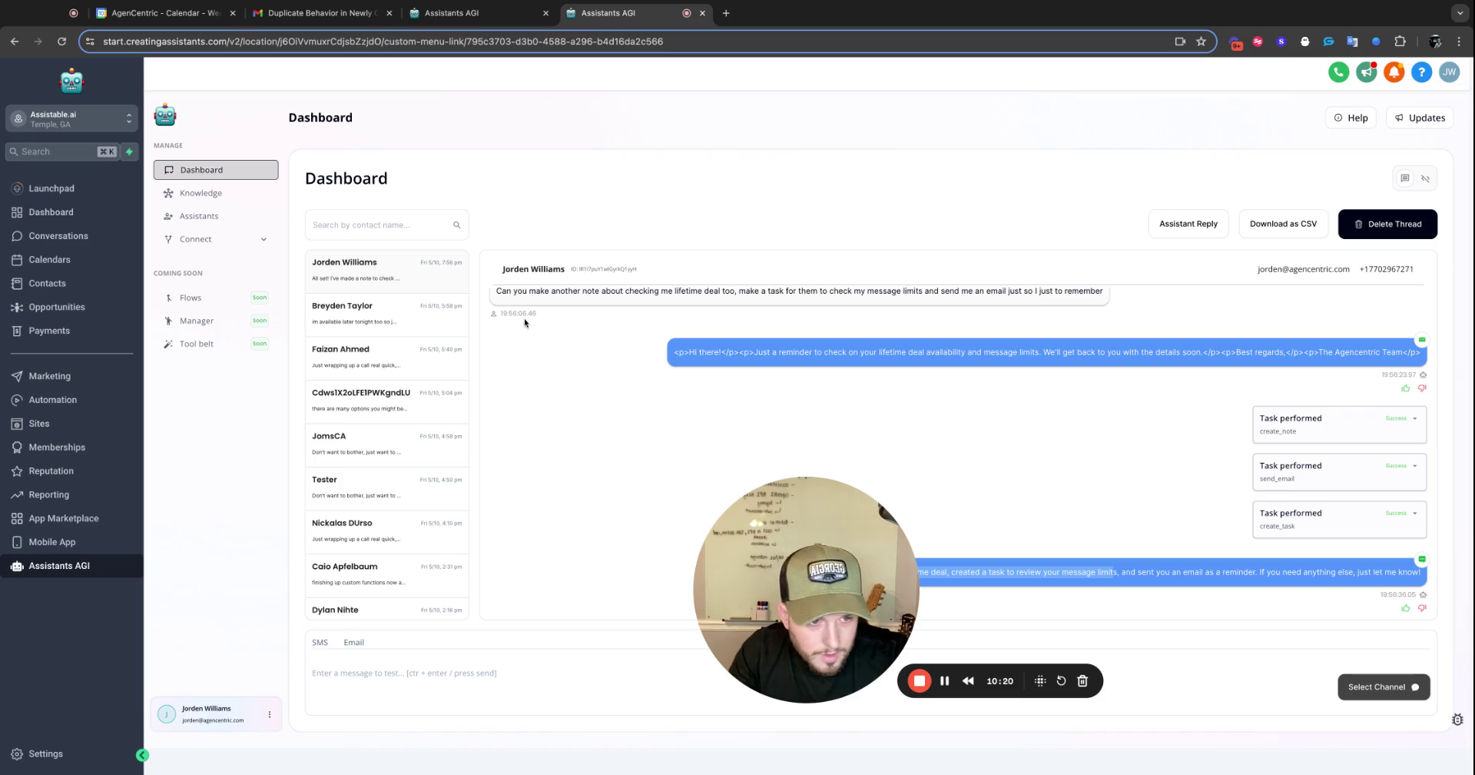
double_click(1287, 430)
double_click(1285, 478)
double_click(1283, 526)
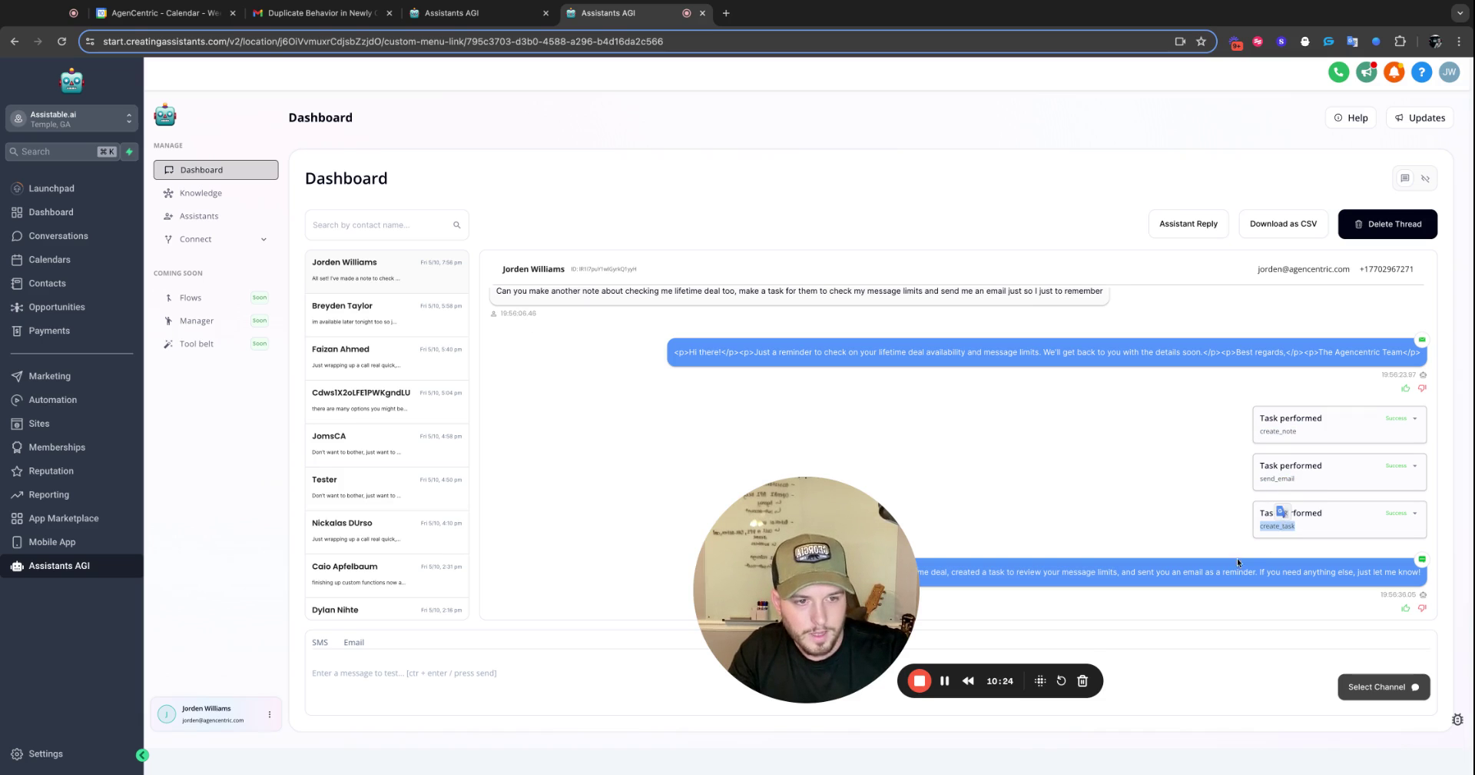
triple_click(1229, 570)
left_click(1189, 348)
triple_click(1188, 348)
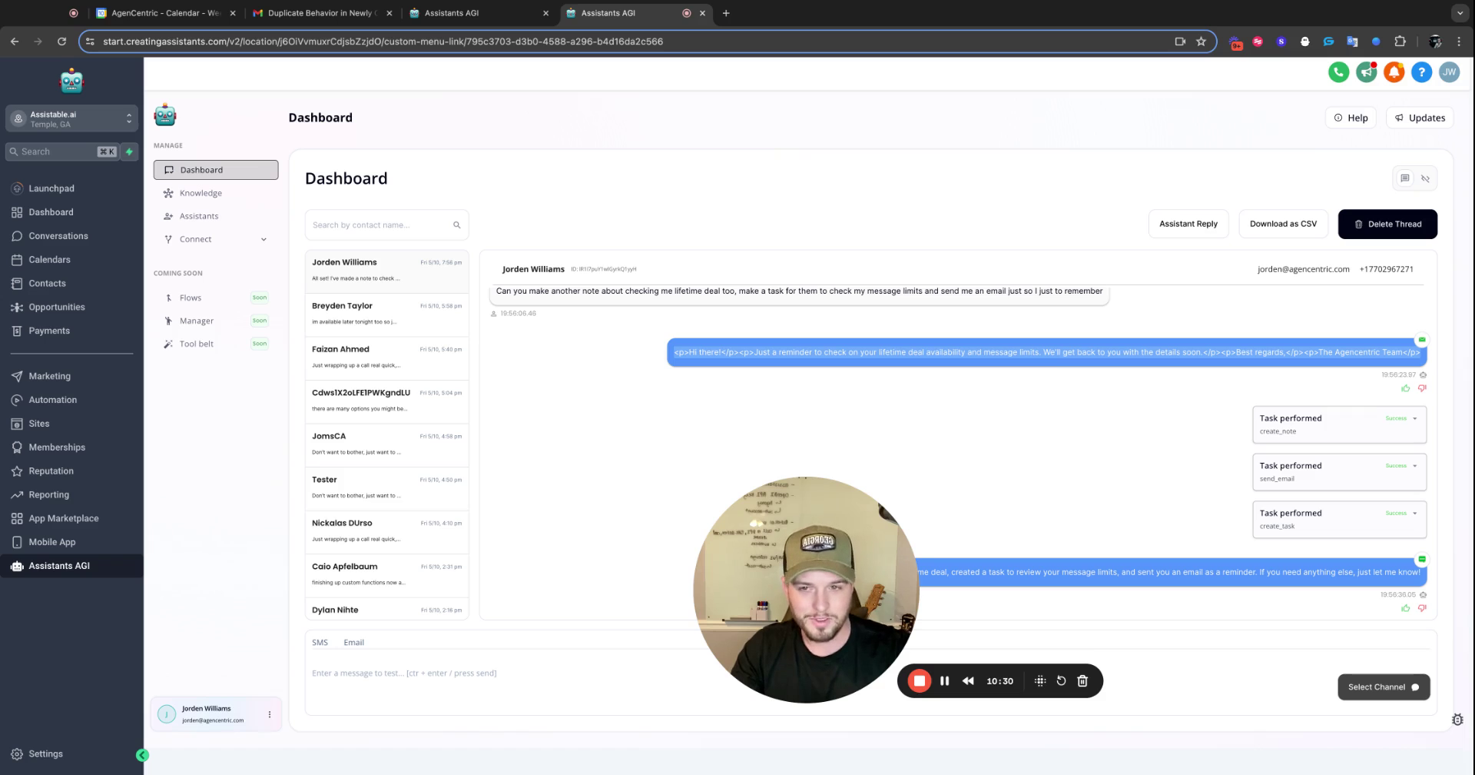
Step: Return to the list of assistants to view the folders and voice assistants
left_click(263, 199)
left_click(252, 221)
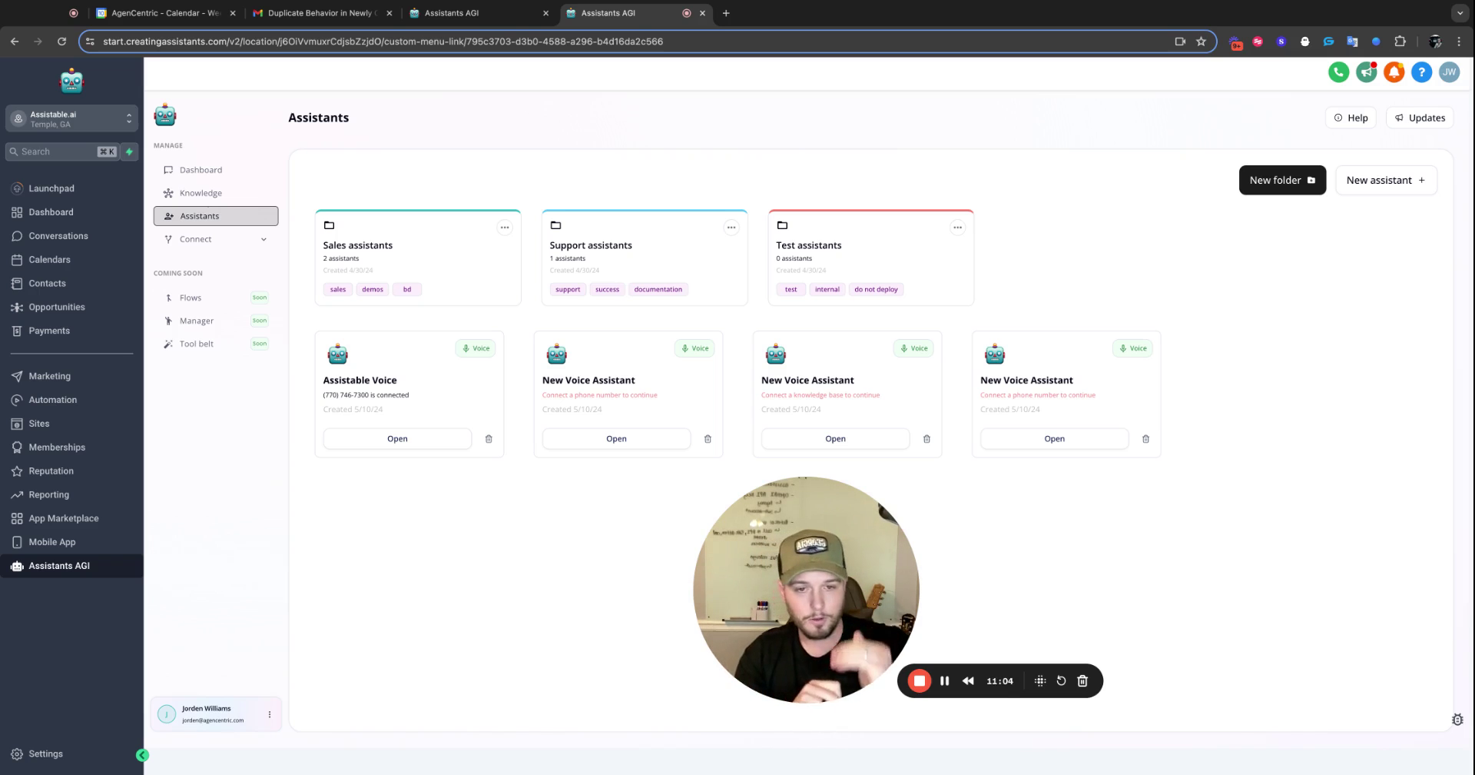
mouse_move(894, 647)
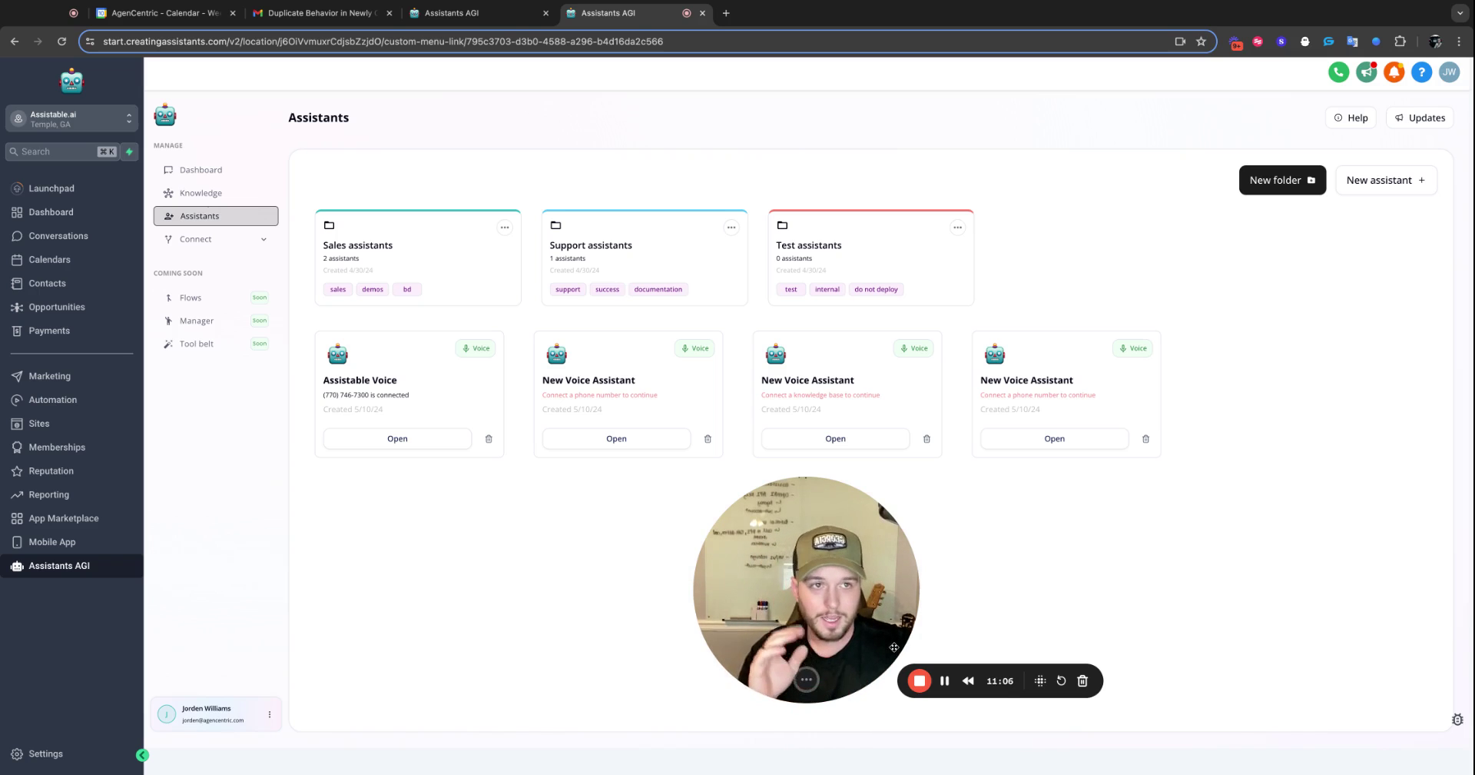